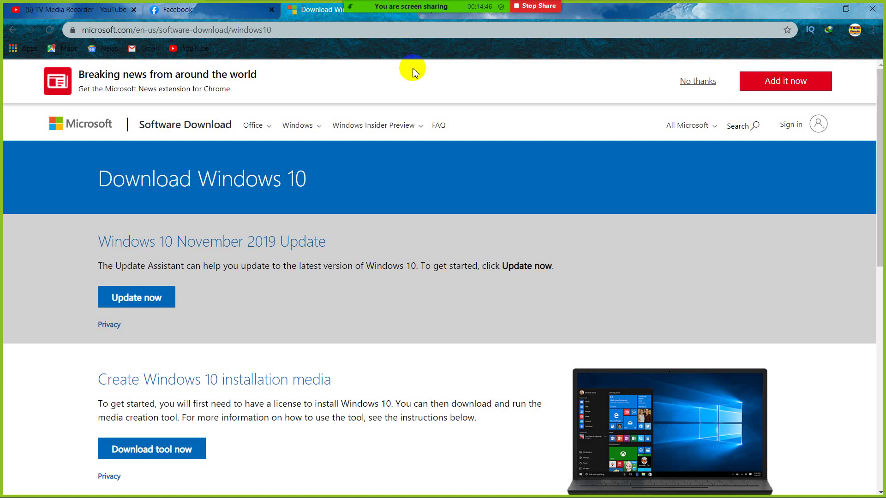
Step: Look over the YouTube channel page, return to the Download Windows 10 tab, and minimize Chrome
click(74, 9)
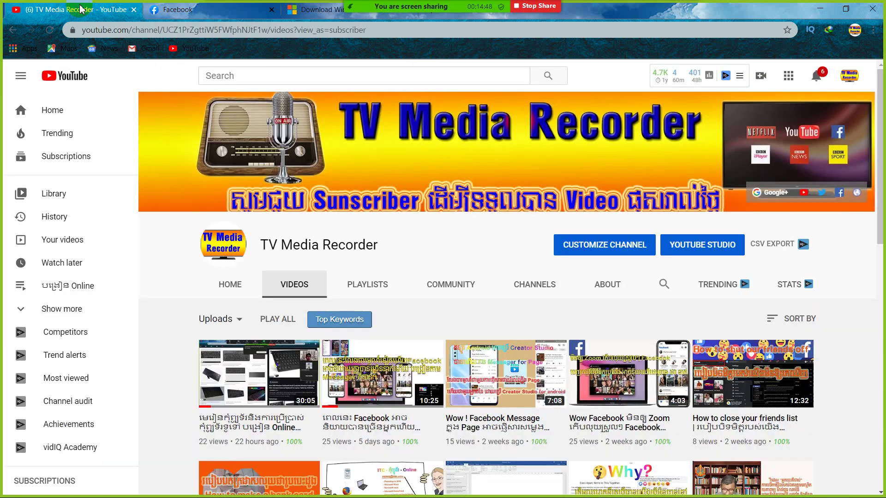
click(323, 82)
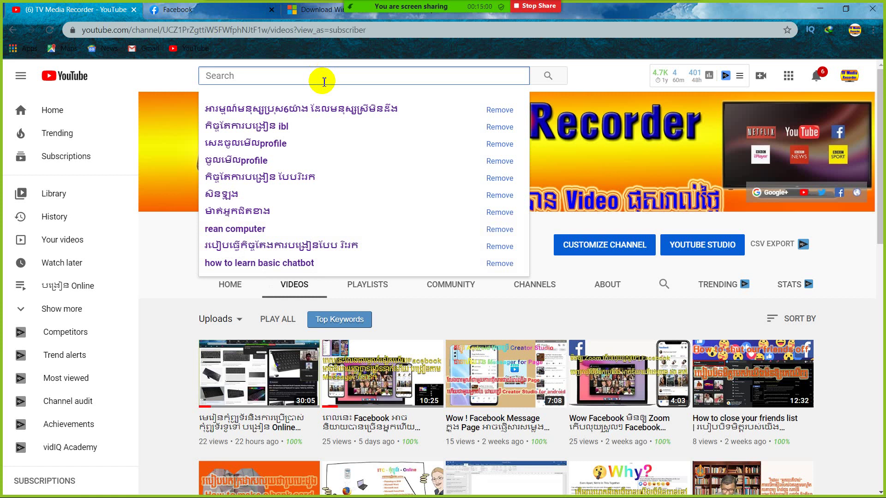
click(326, 16)
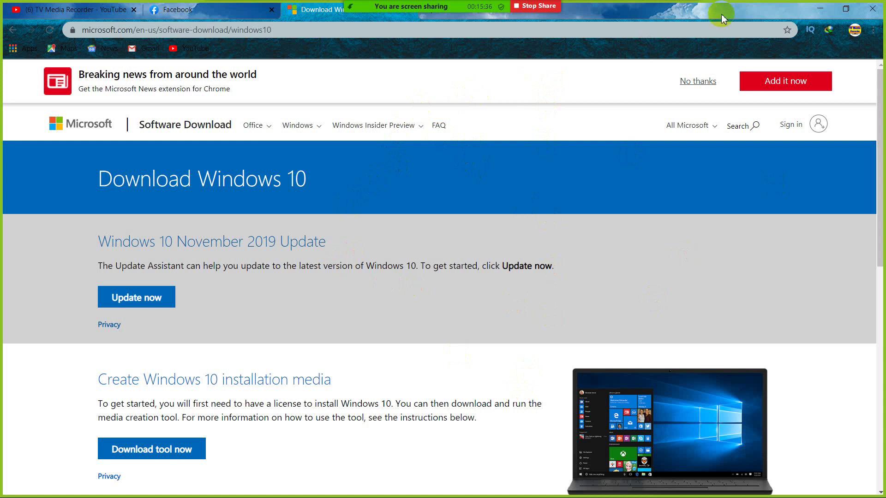
click(816, 11)
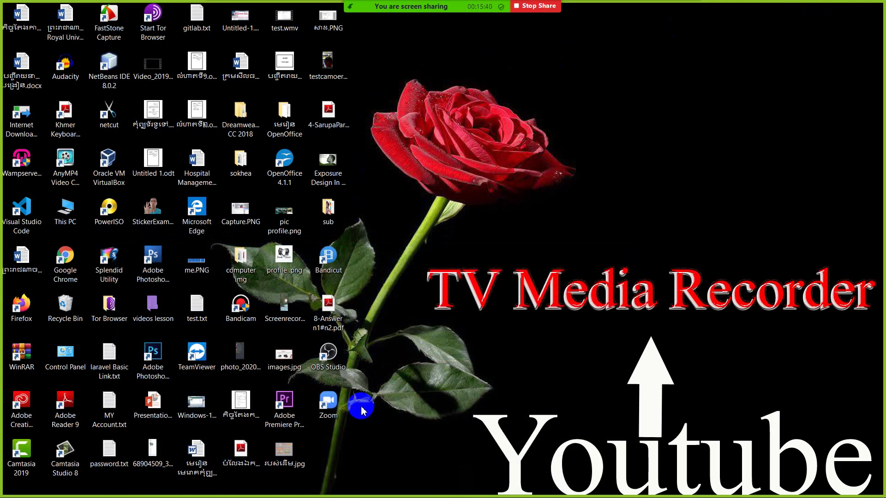
Step: Select the Zoom, OBS Studio, Bandicut and OpenOffice 4.1.1 desktop shortcuts in turn
click(328, 406)
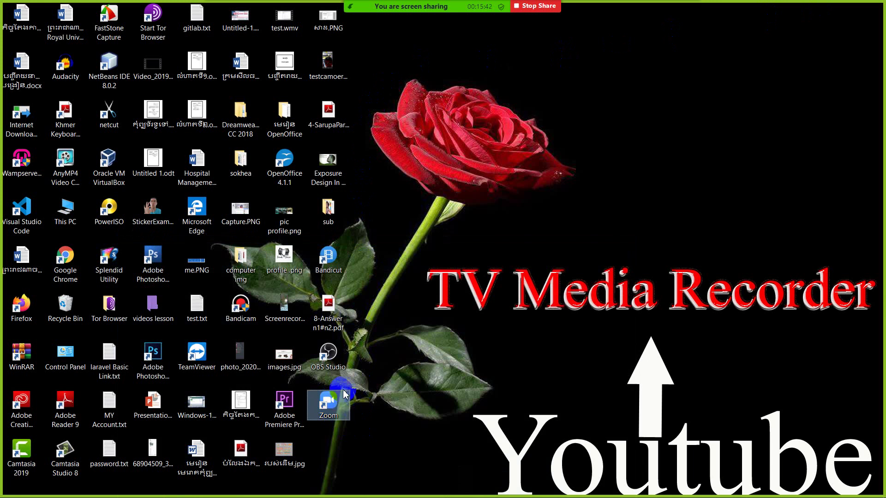
click(334, 354)
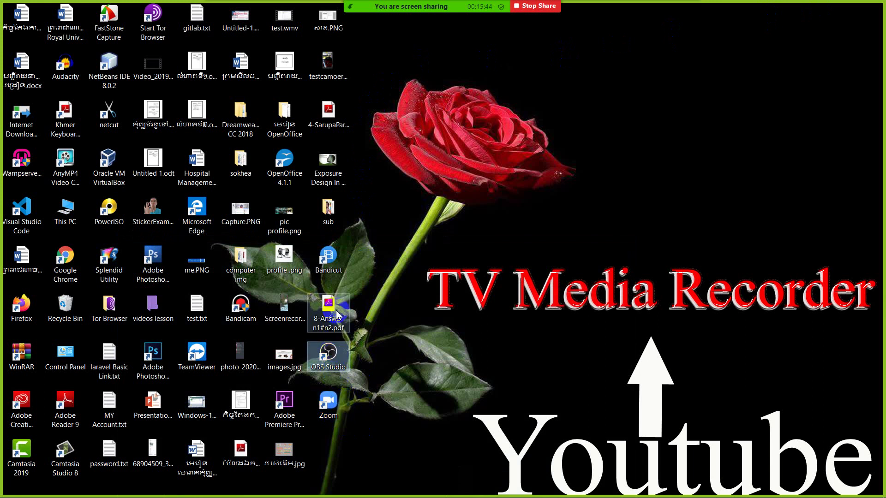
click(344, 258)
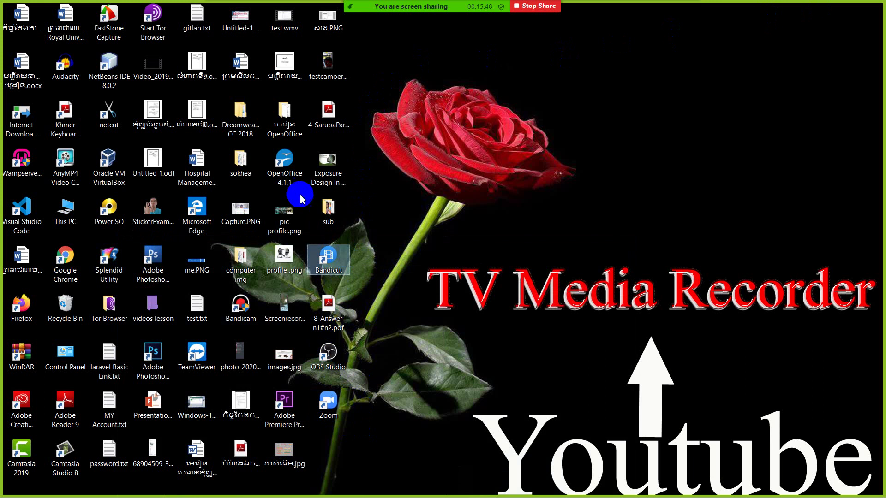
click(292, 180)
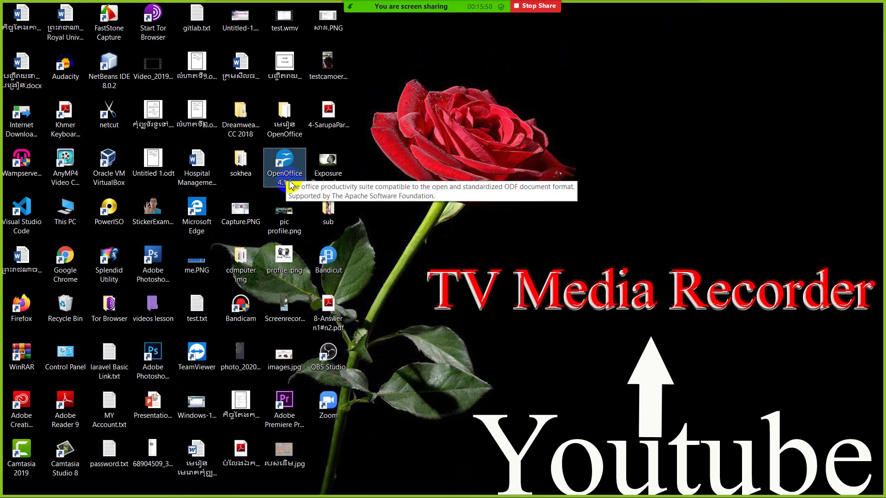
right_click(501, 140)
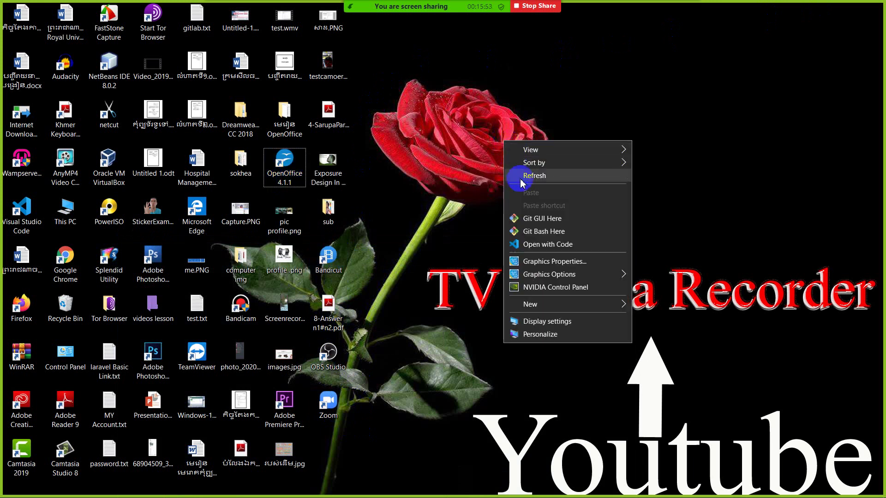
click(390, 185)
click(284, 164)
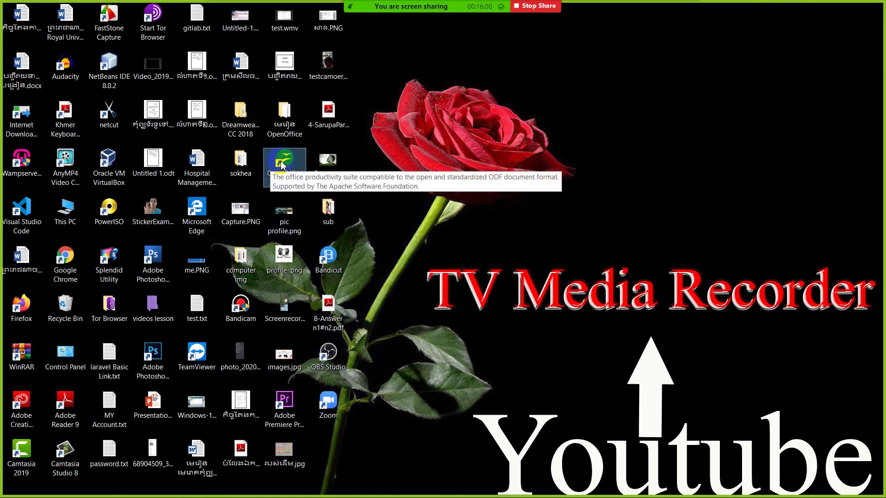
Step: Refresh the desktop and open Control Panel from its desktop icon
right_click(464, 158)
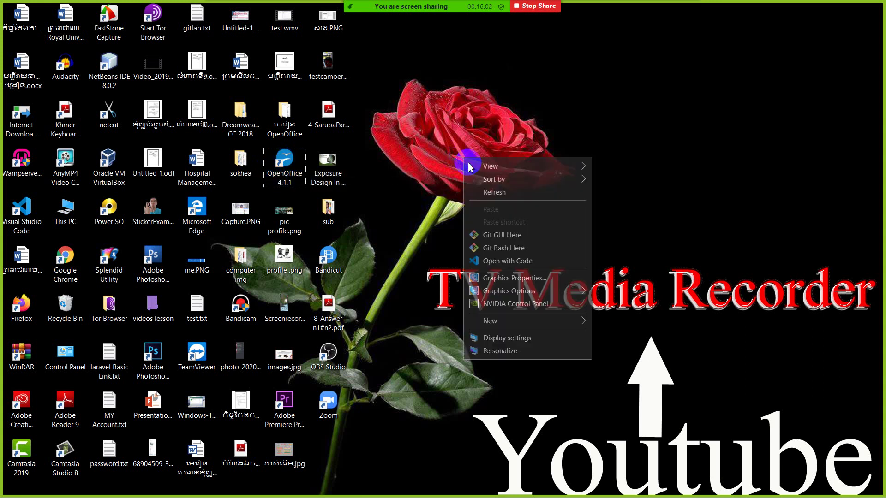
click(484, 192)
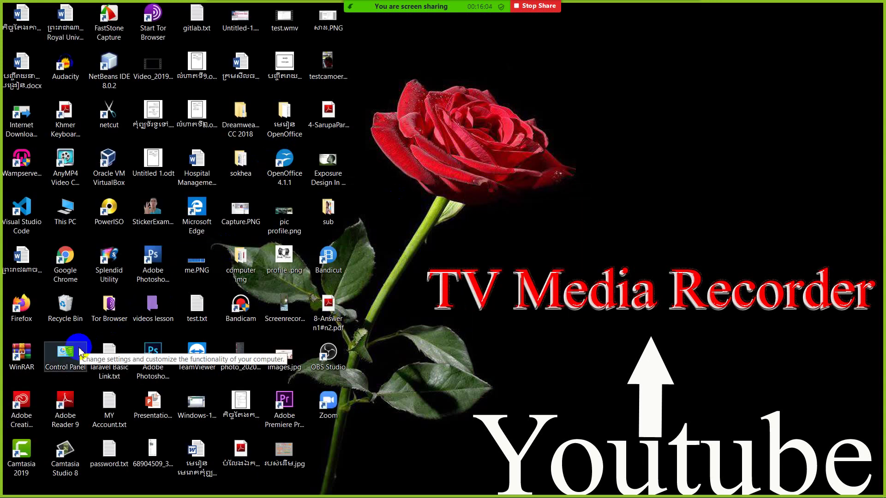
double_click(79, 353)
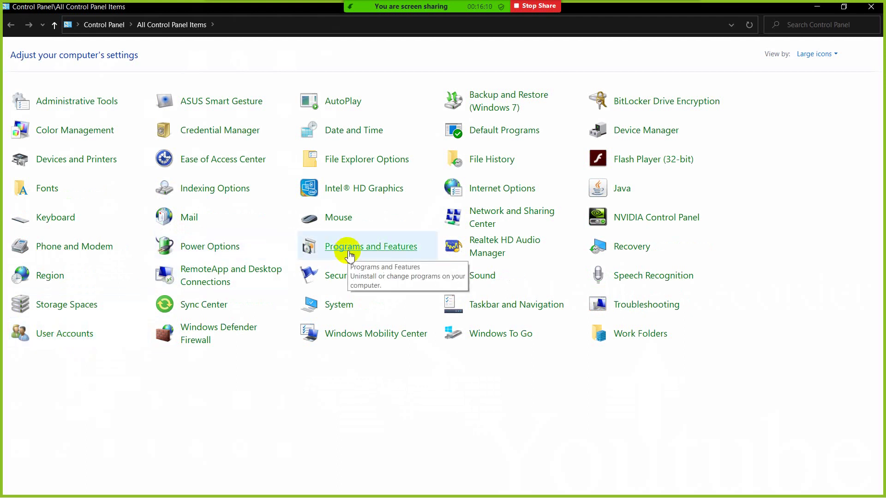
Step: Scroll through Programs and Features, select Adobe Creative Cloud, then minimize the window
click(374, 248)
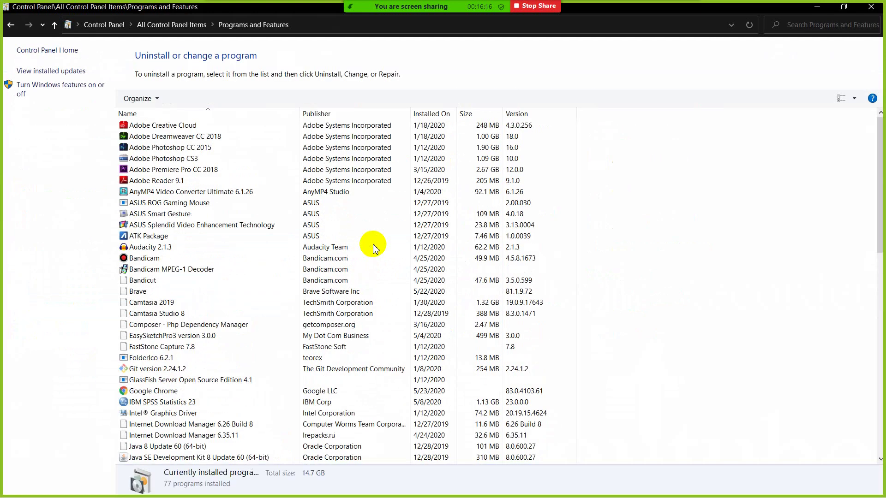
scroll(205, 252, down, 1)
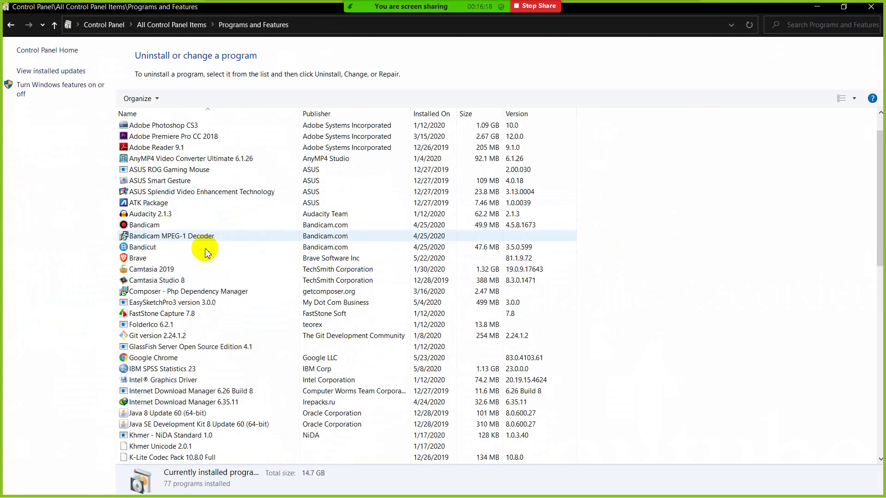
scroll(205, 253, down, 8)
scroll(216, 300, down, 5)
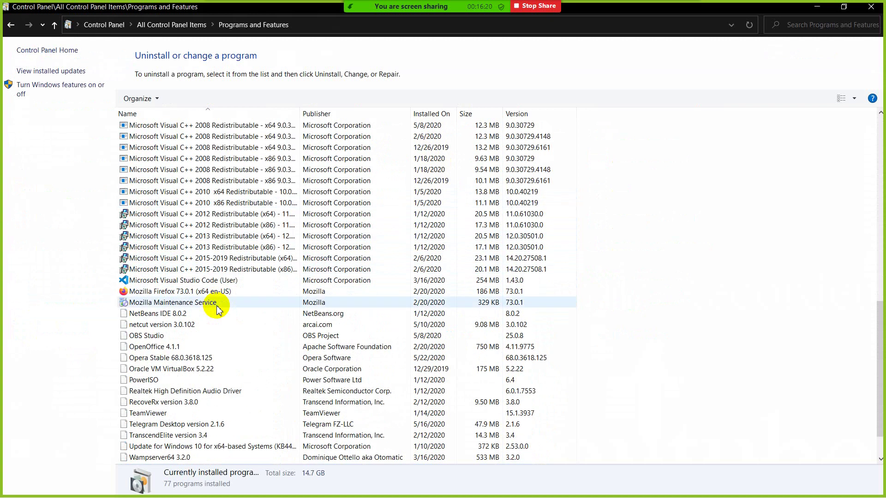
scroll(219, 310, down, 2)
scroll(178, 311, up, 8)
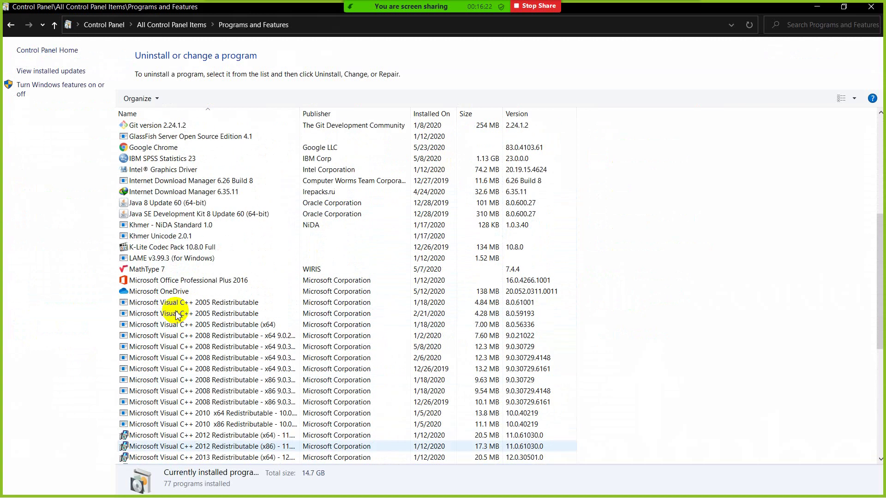
scroll(176, 315, up, 7)
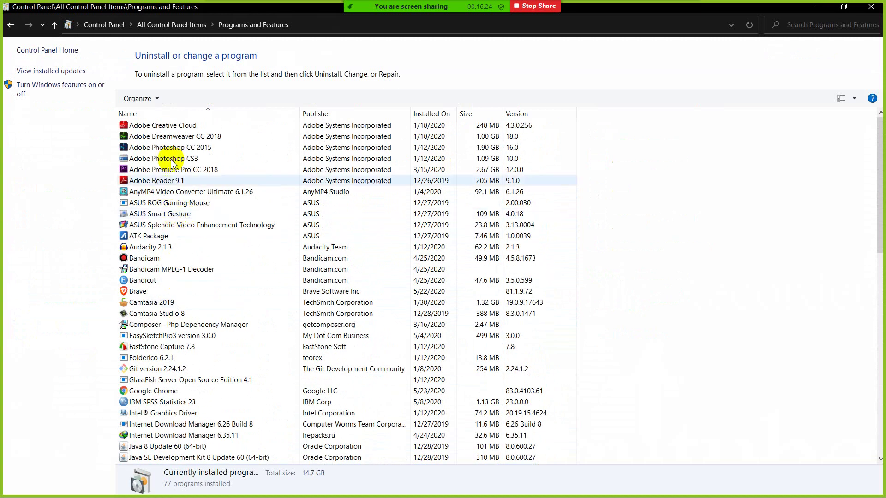
scroll(206, 190, down, 10)
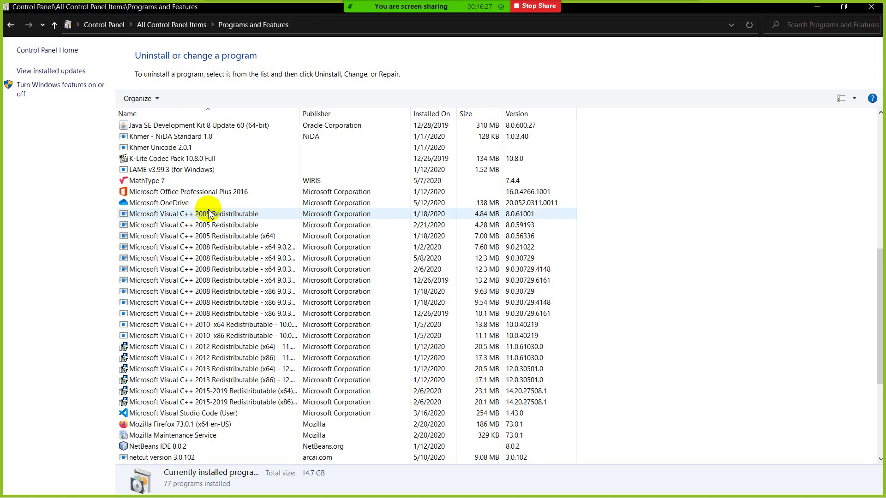
scroll(209, 213, down, 5)
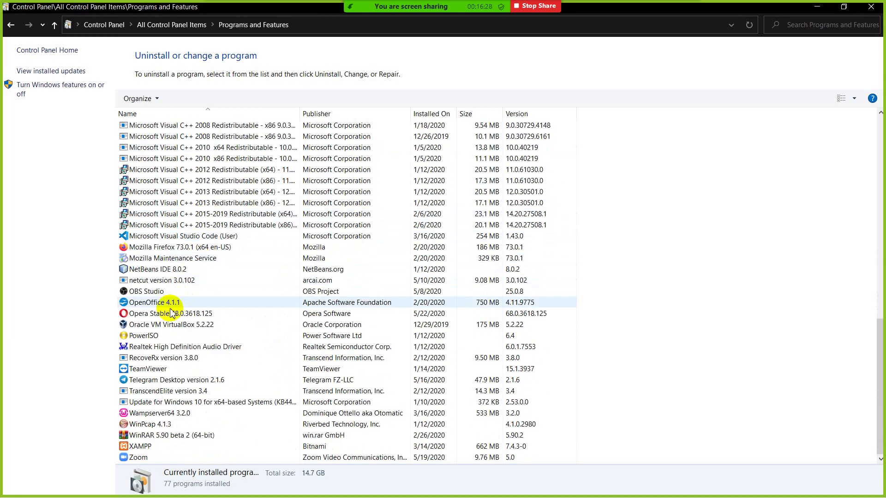
scroll(171, 312, up, 15)
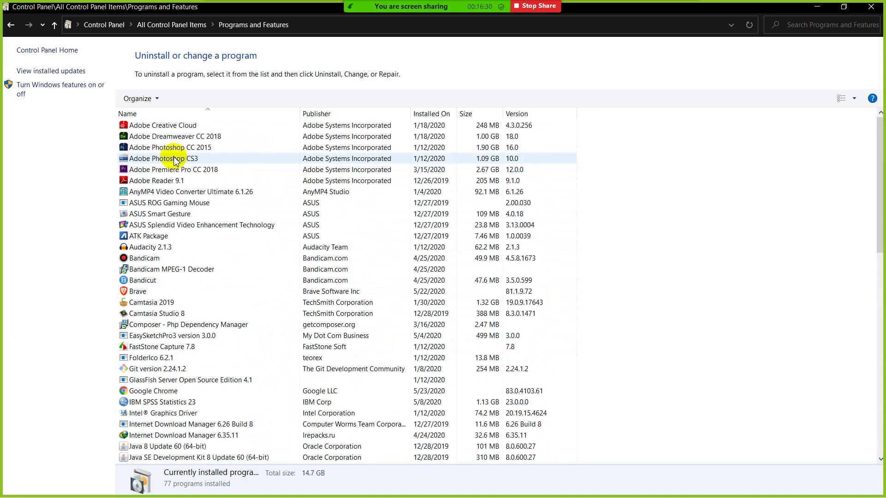
click(176, 126)
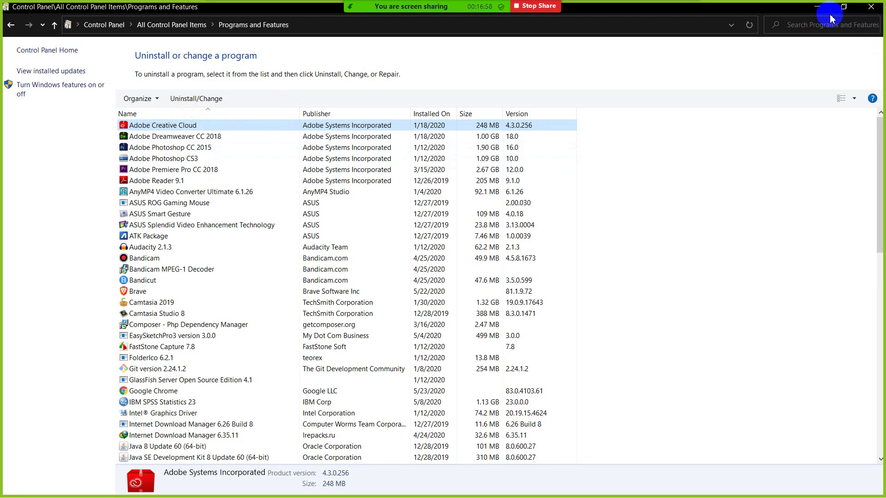
click(816, 6)
Step: Open File Explorer with Win+E and go into Downloads > Programs
click(63, 418)
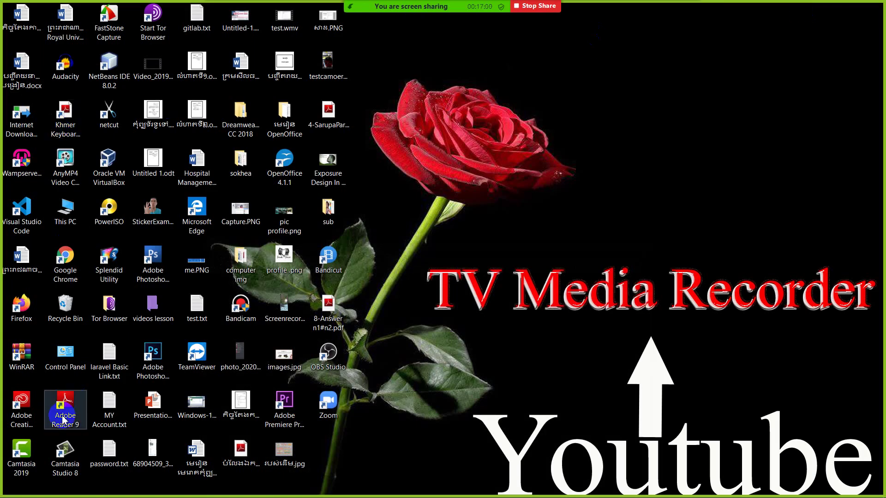
key(super+e)
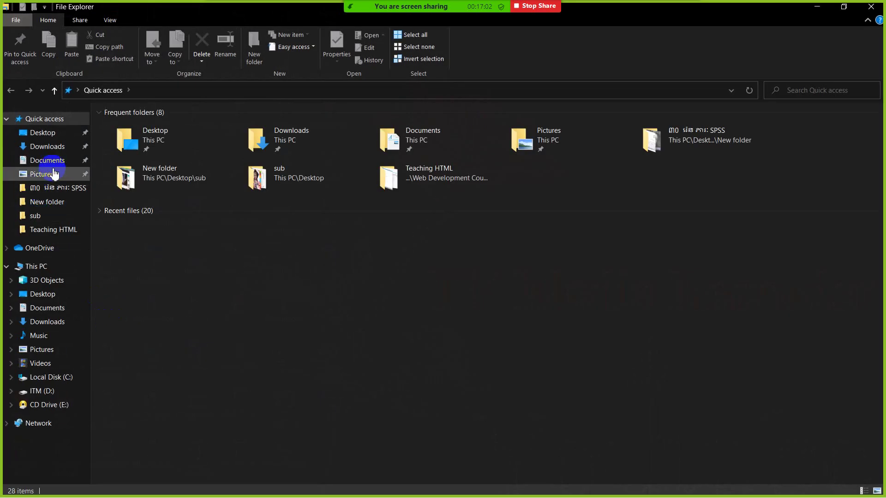
click(48, 134)
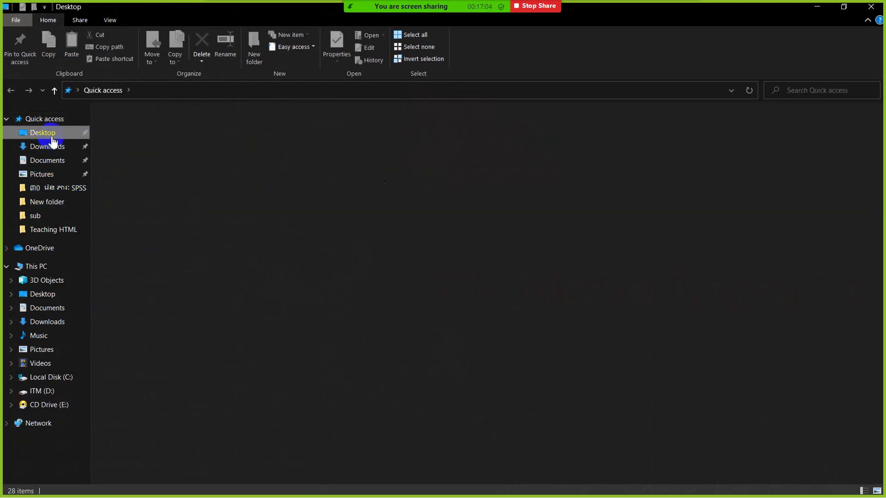
click(49, 147)
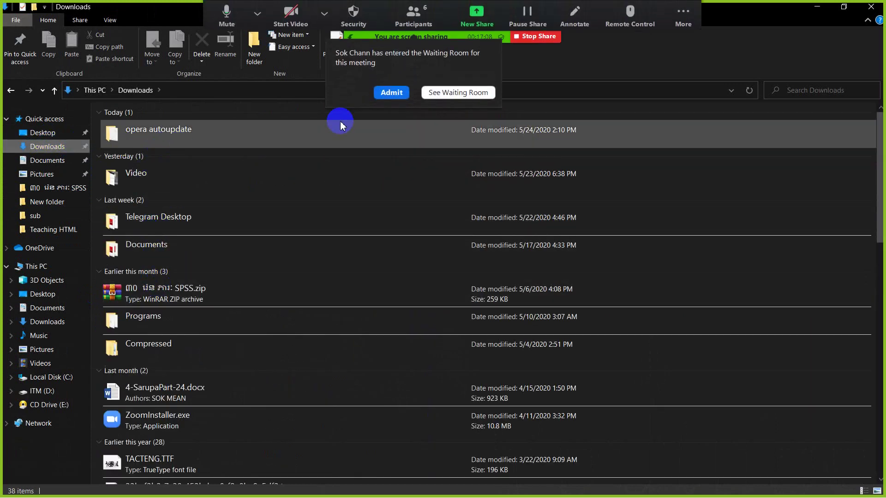
click(399, 91)
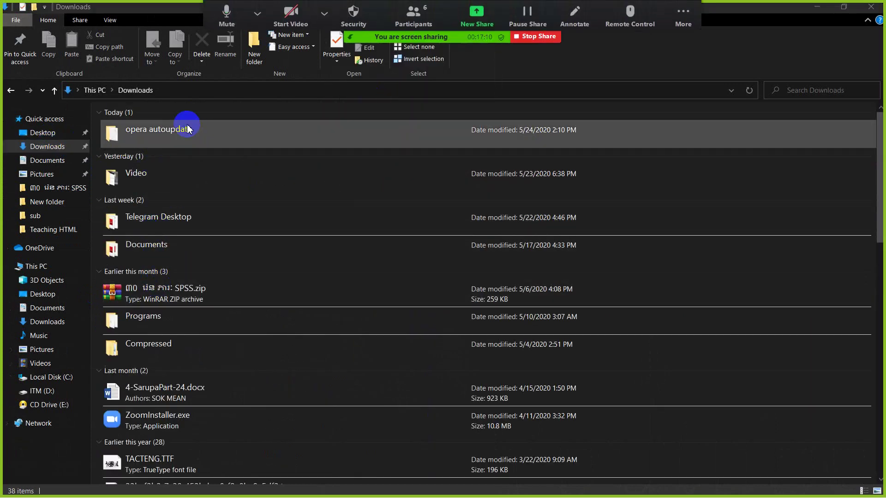
double_click(176, 321)
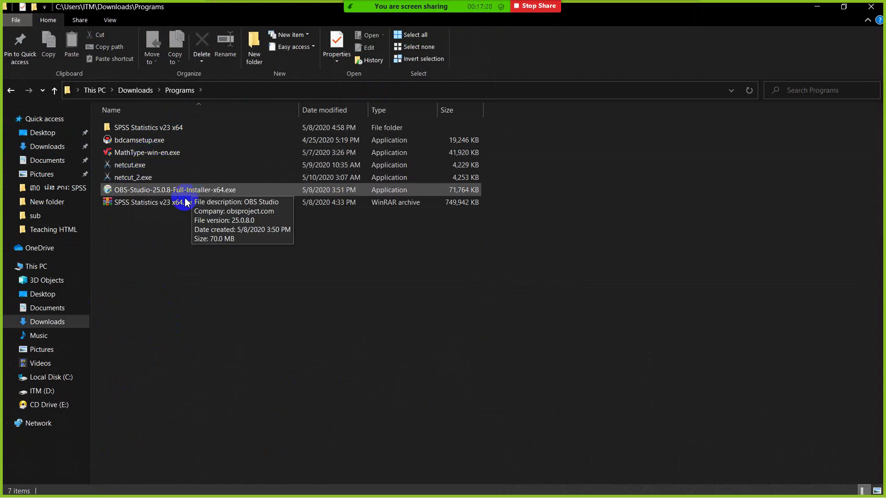
Step: Enter both SPSS Statistics v23 x64 folders, select Setup and Crack, then clear the selection
double_click(143, 128)
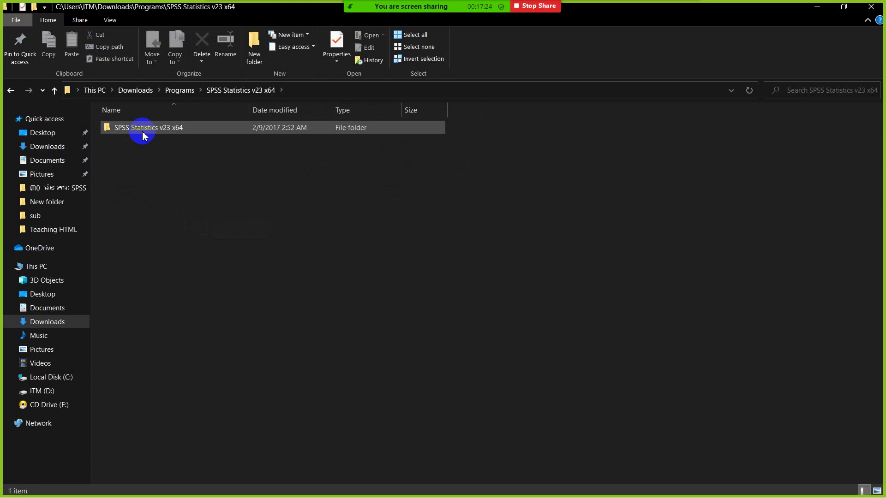
double_click(143, 130)
click(138, 140)
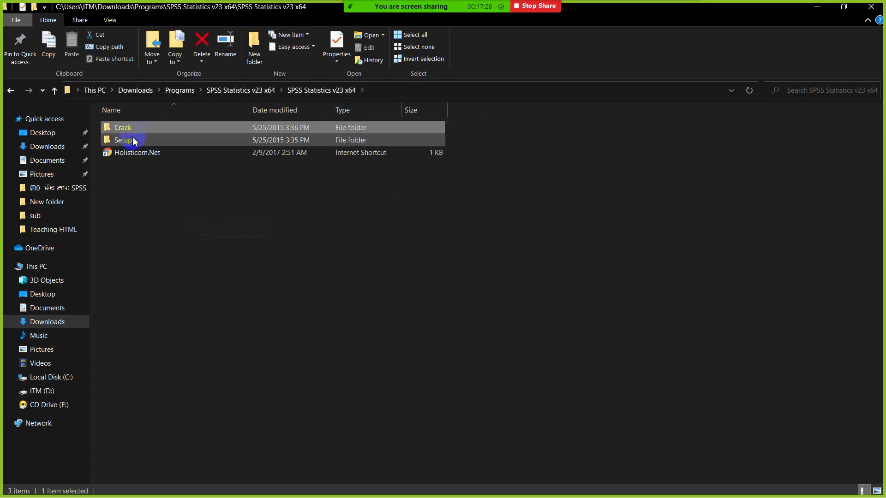
click(136, 128)
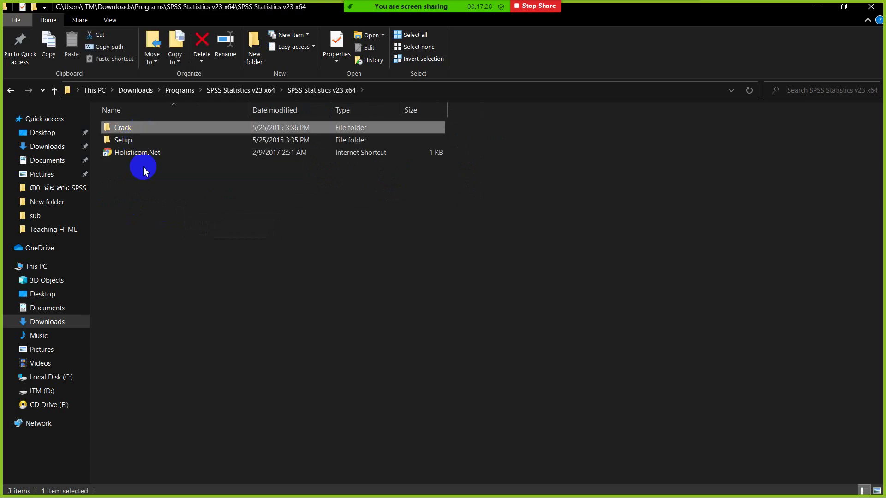
click(134, 140)
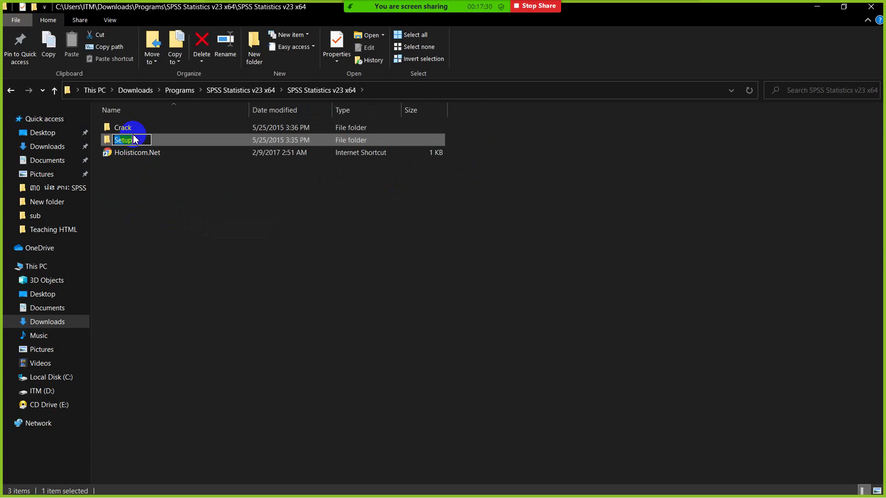
click(157, 199)
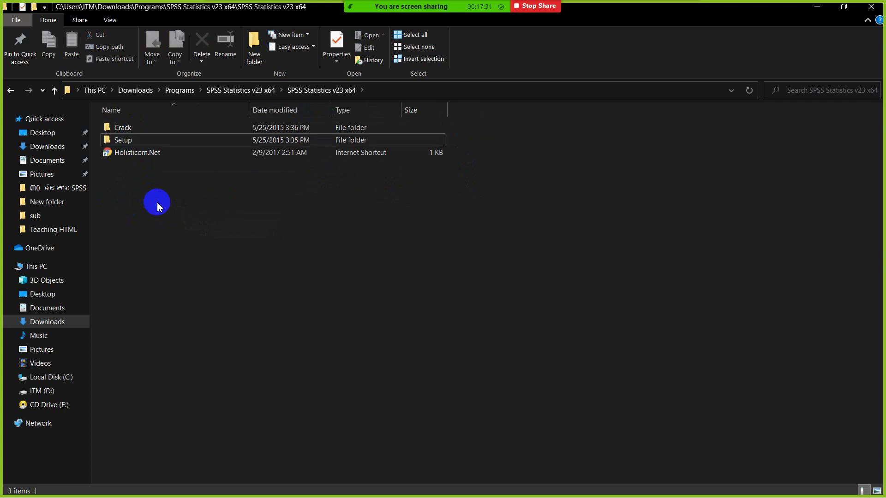
Step: Browse the Setup folder's 48 files, selecting setup.exe, 1049.mst and 1046.mst, then open Start
double_click(152, 139)
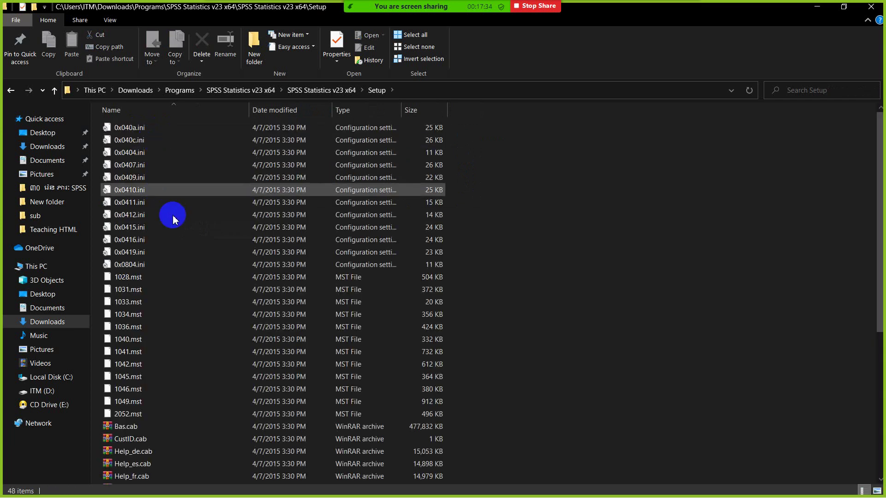
scroll(182, 293, down, 6)
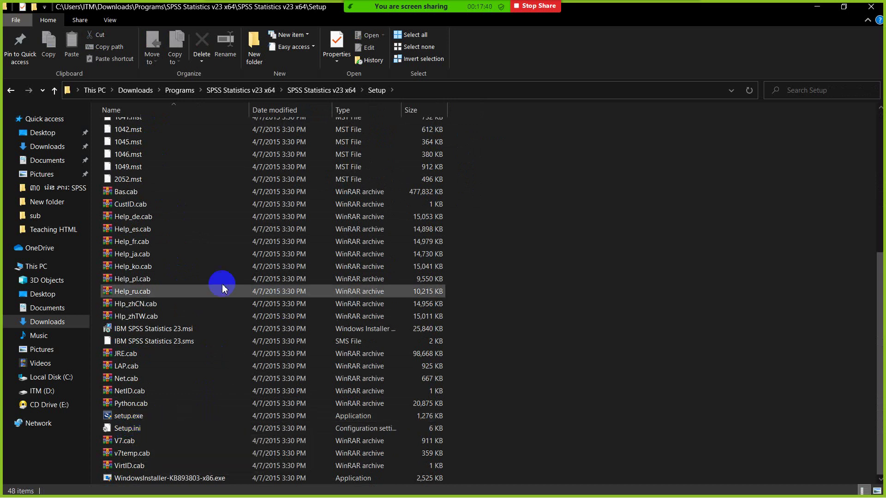
scroll(217, 284, up, 6)
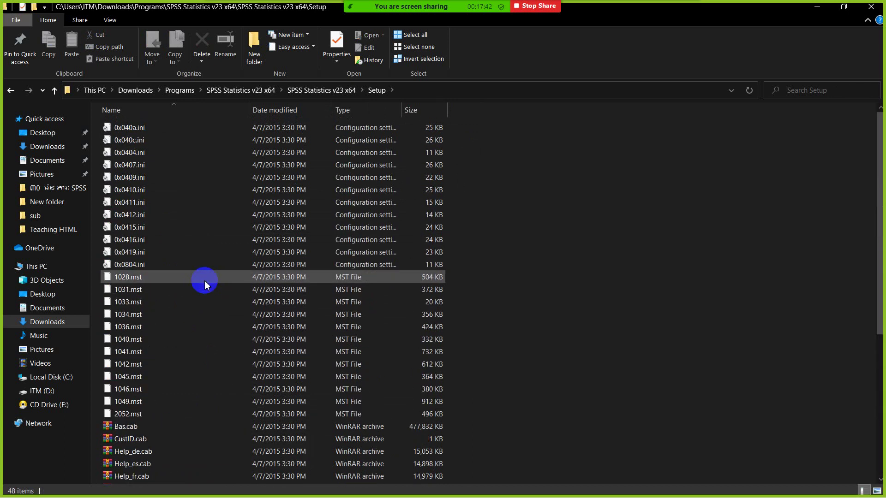
scroll(205, 285, down, 6)
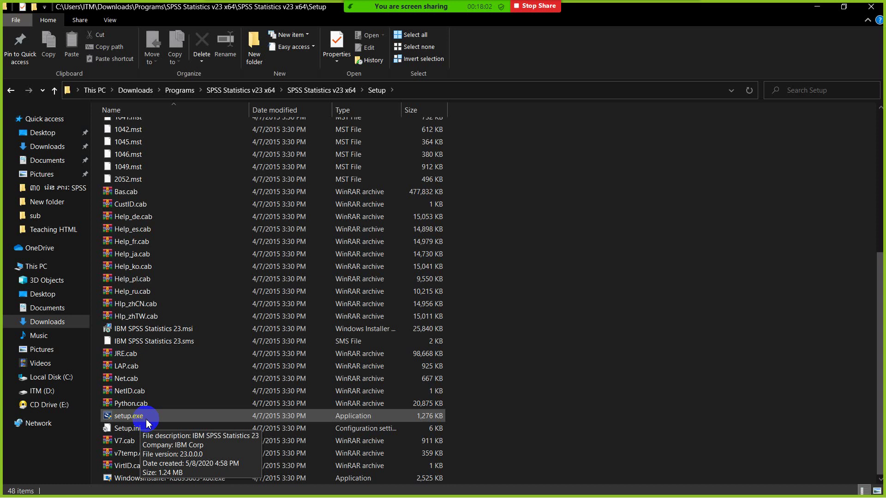
click(148, 423)
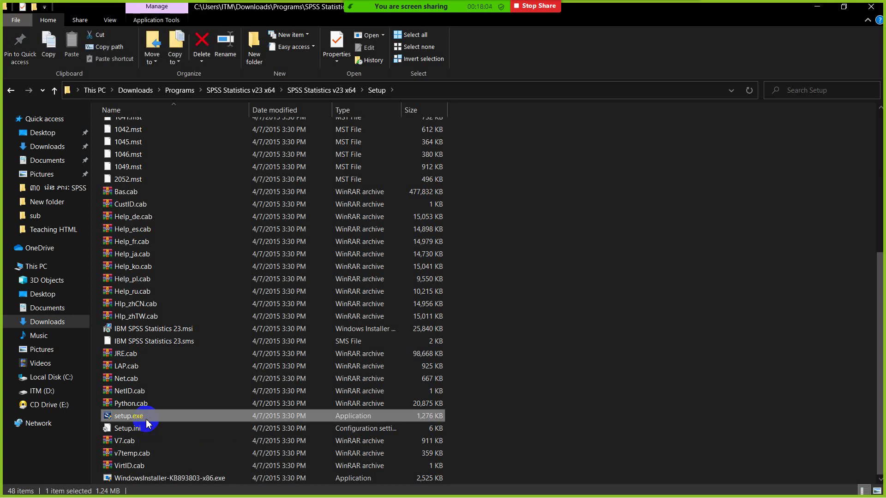
click(154, 169)
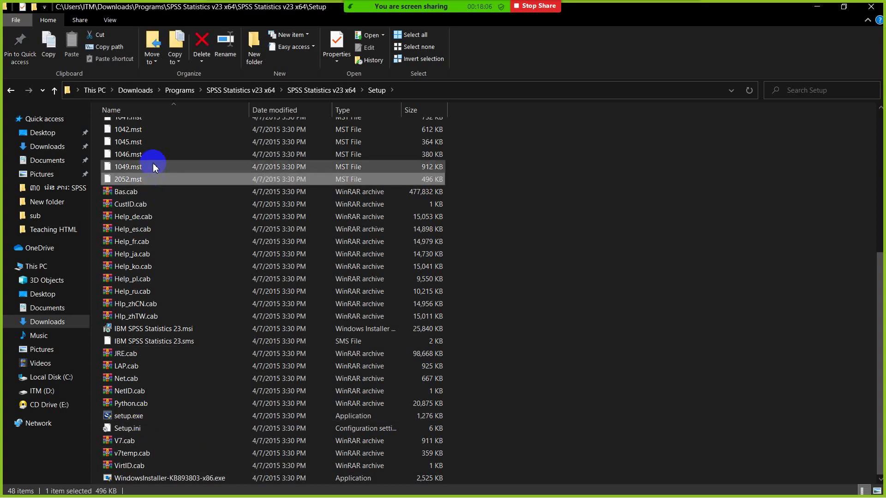
click(158, 154)
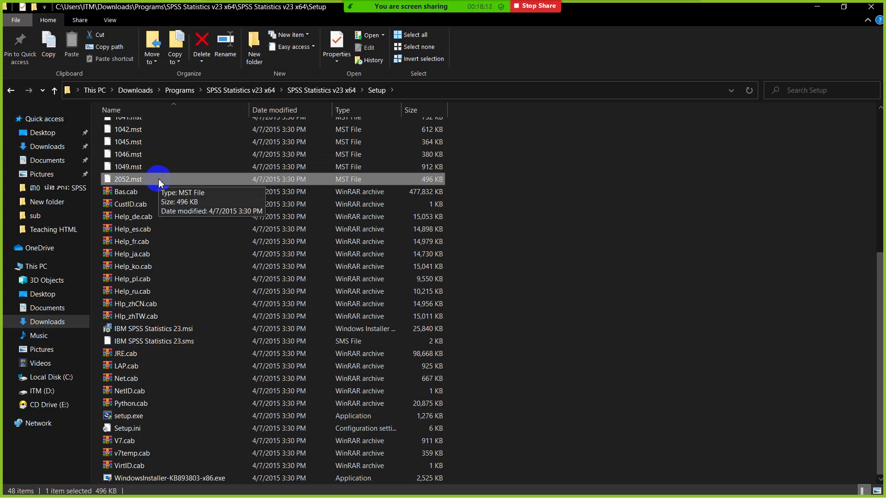
click(143, 415)
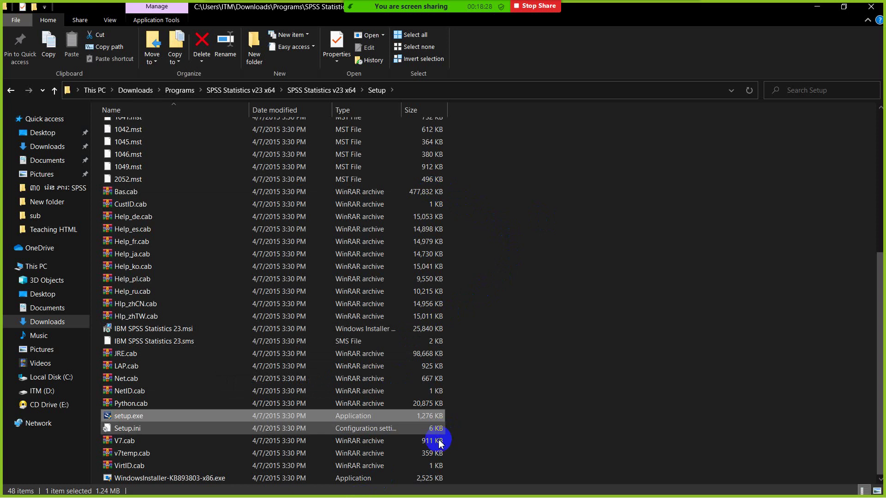
key(super)
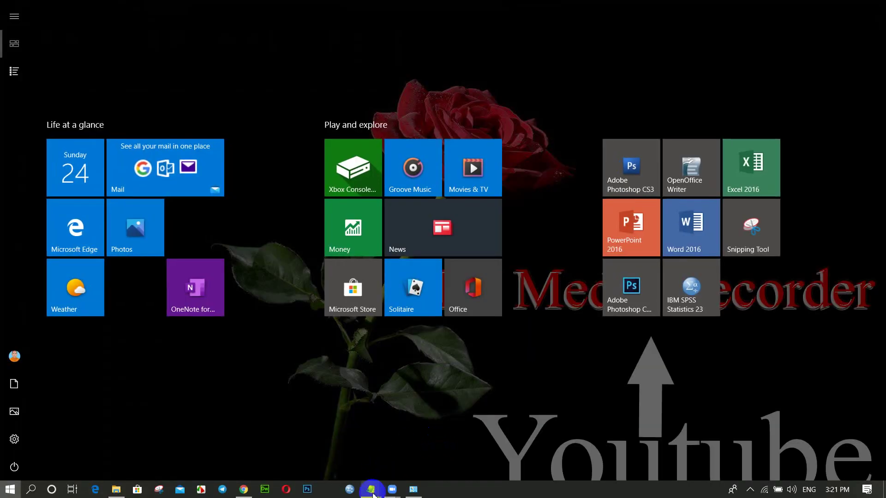
Step: Switch to Notepad, close File Explorer, and put the cursor at the end of the first line
click(374, 484)
click(408, 456)
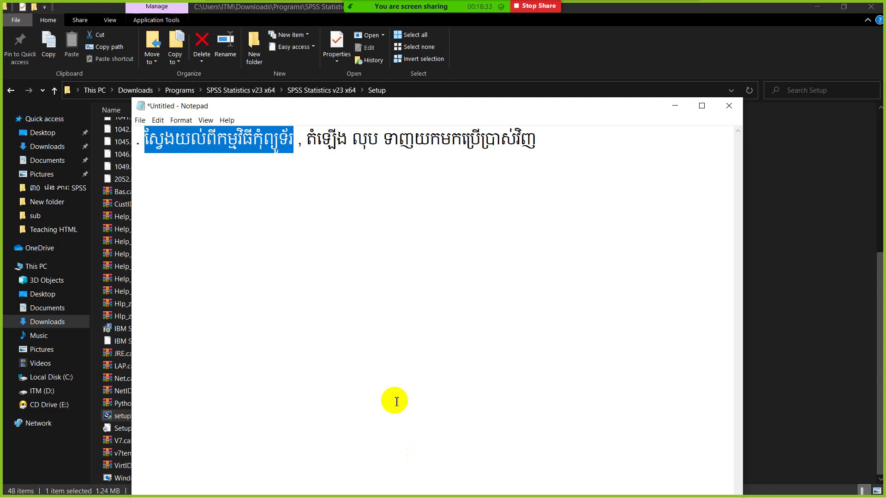
drag(480, 115, 591, 121)
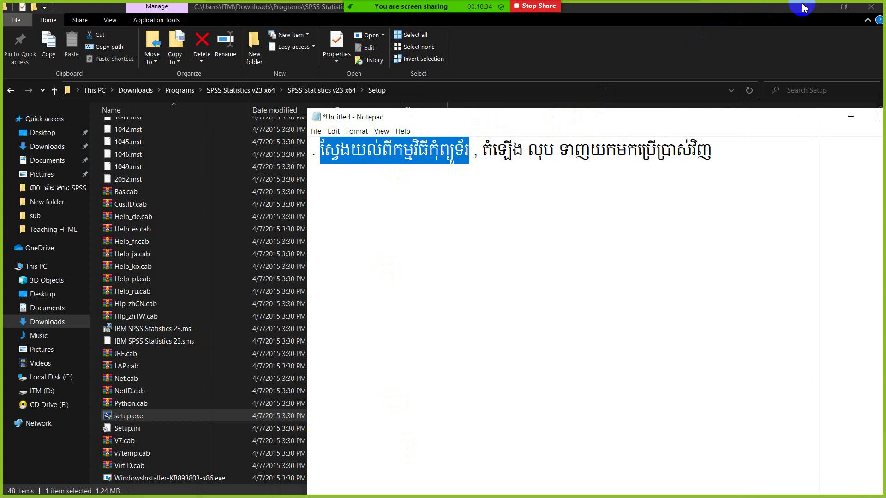
click(871, 6)
drag(677, 123, 540, 87)
click(581, 115)
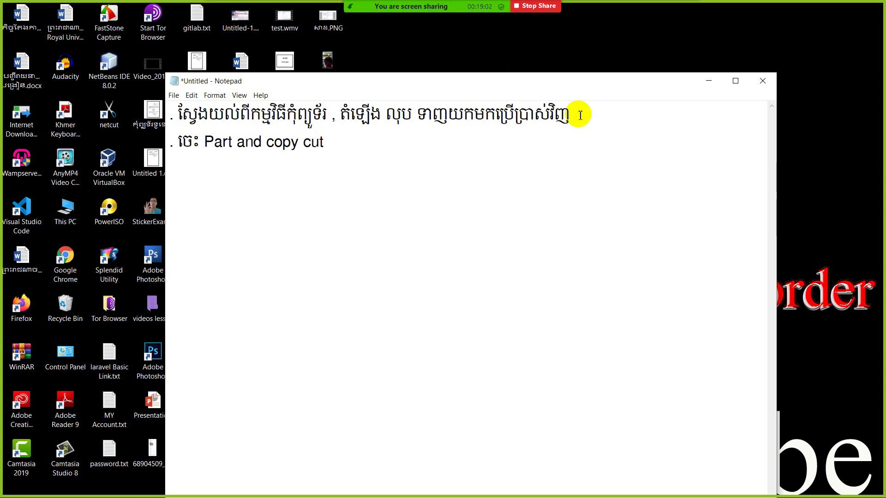
Step: Reposition Notepad as a smaller window on the left and go to the second line's end
drag(551, 80, 732, 78)
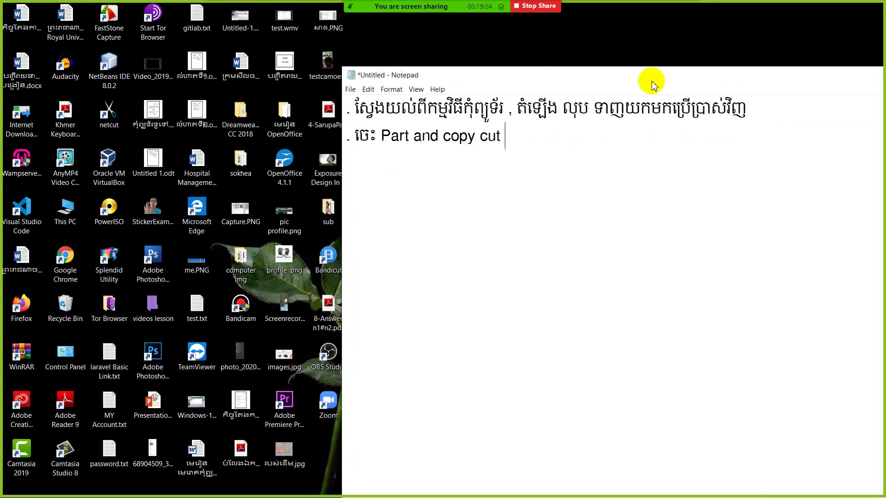
drag(575, 80, 583, 59)
click(279, 134)
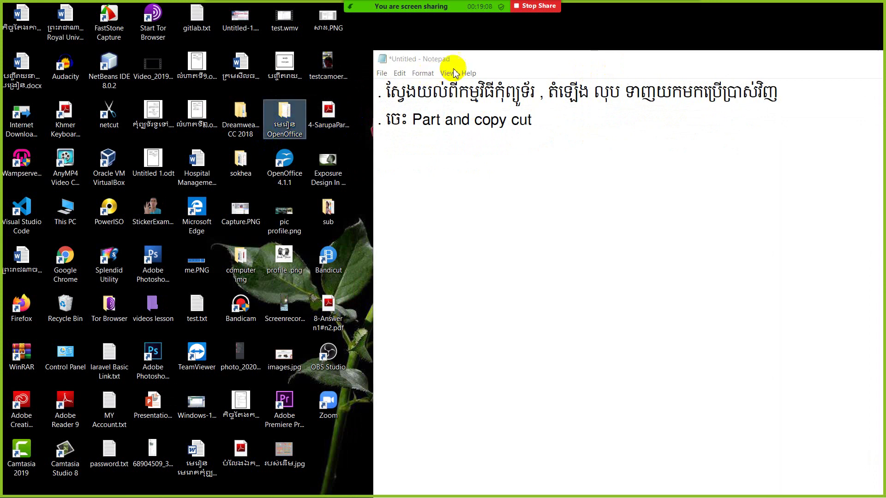
drag(457, 59, 516, 44)
double_click(430, 107)
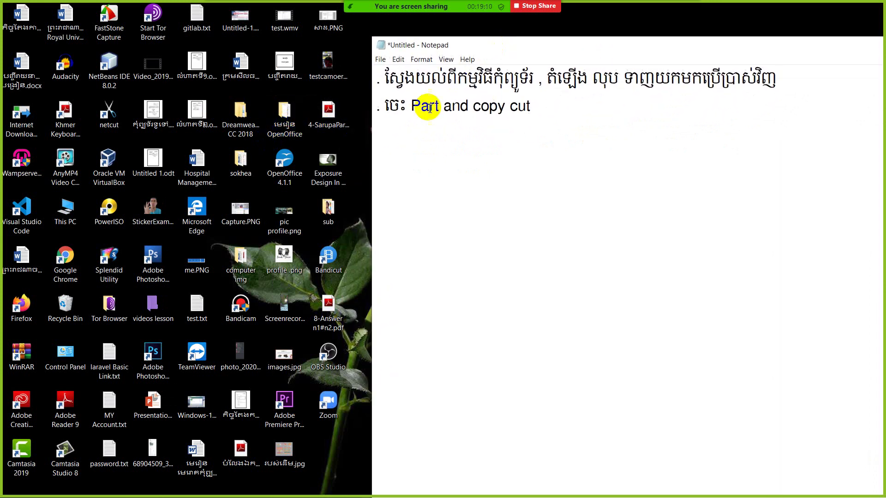
click(282, 127)
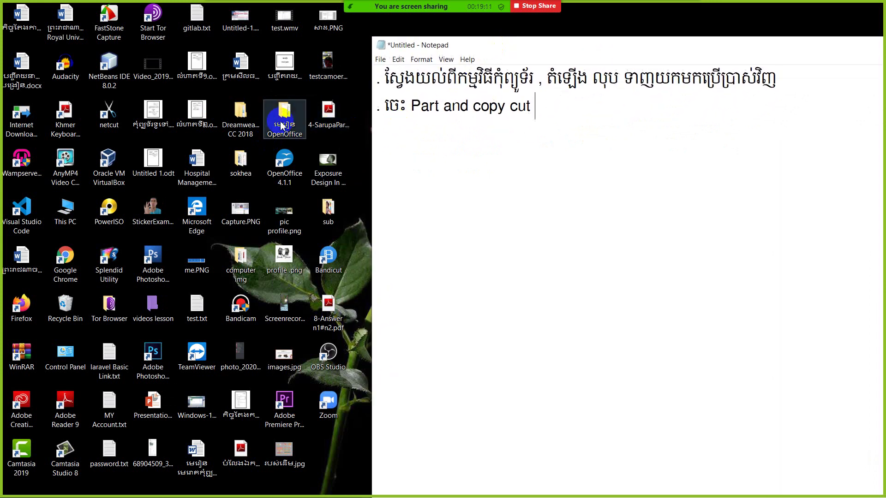
click(328, 117)
drag(534, 49, 261, 127)
click(282, 191)
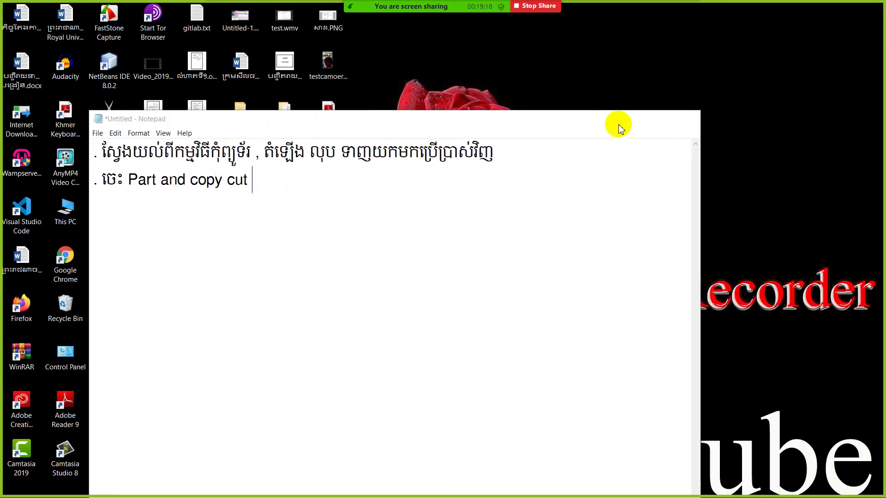
Step: Minimize Notepad and refresh the desktop several times from its context menu
click(632, 119)
right_click(510, 126)
click(545, 160)
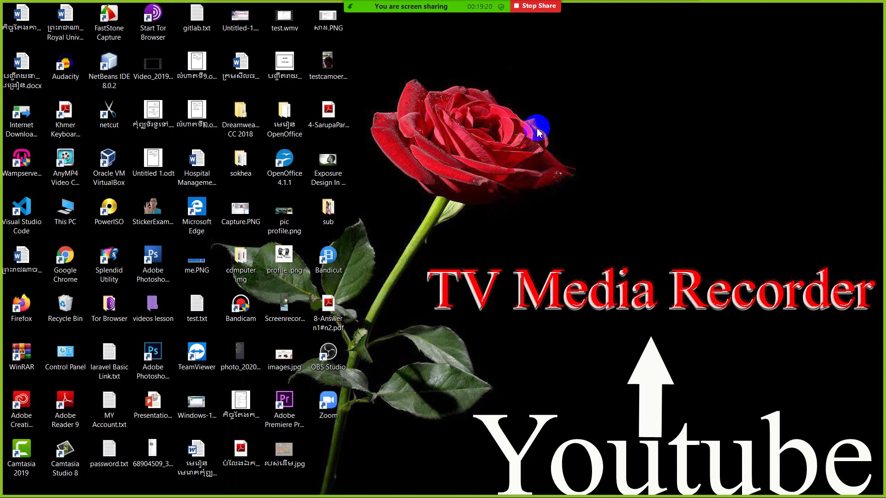
right_click(521, 124)
click(535, 157)
right_click(528, 136)
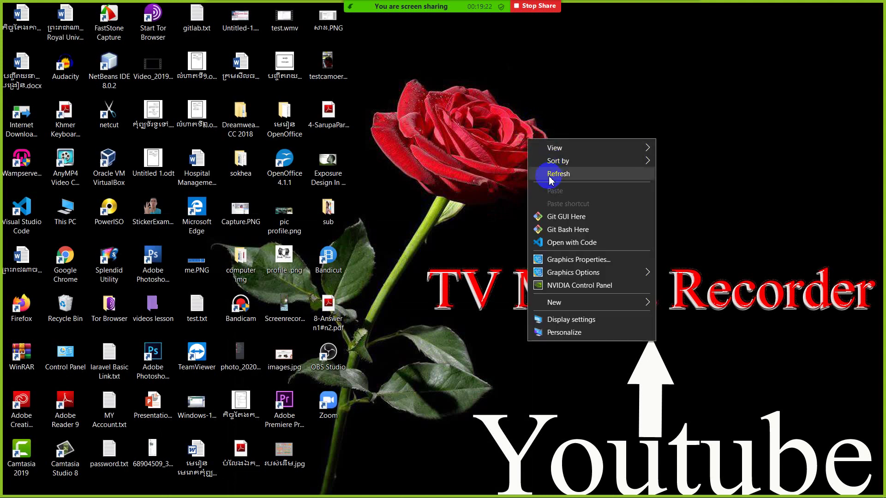
click(537, 170)
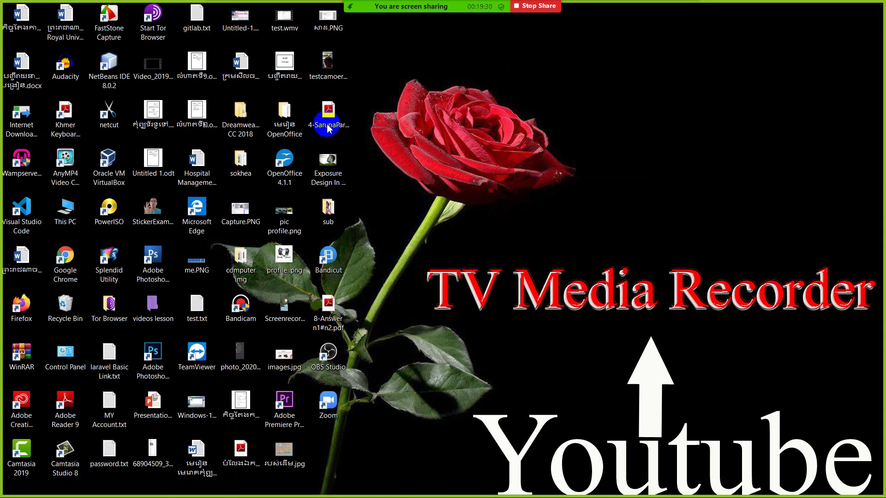
right_click(491, 160)
click(528, 198)
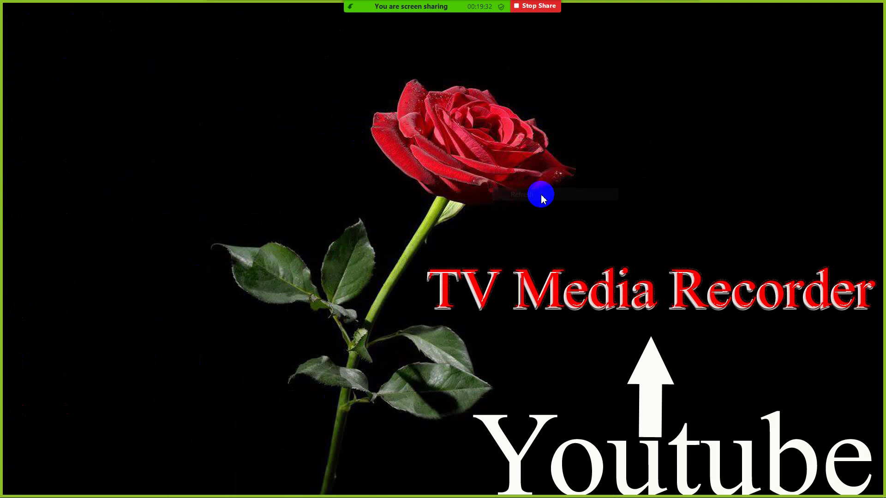
Step: Create a new desktop folder via New > Folder and name it test
right_click(526, 193)
mouse_move(557, 359)
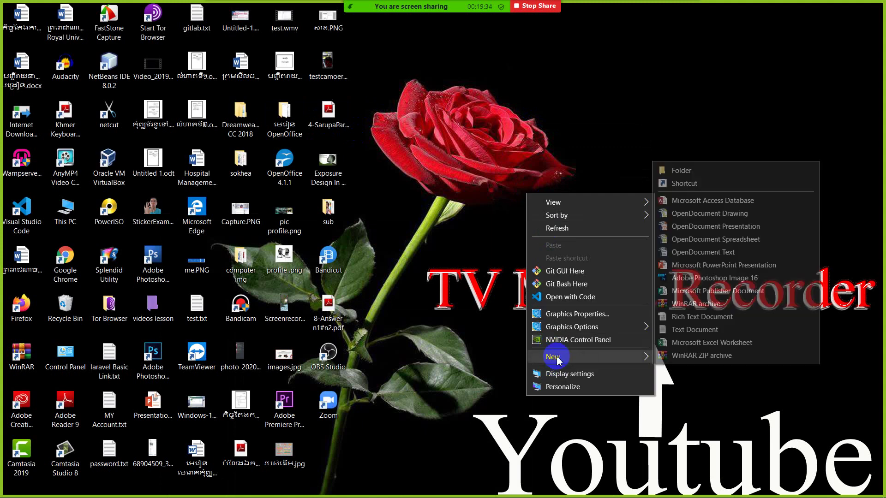
click(694, 171)
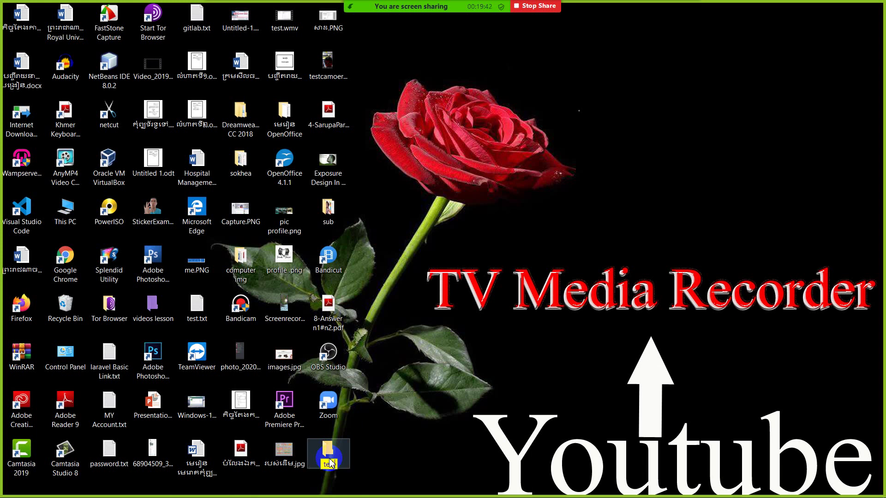
key(Return)
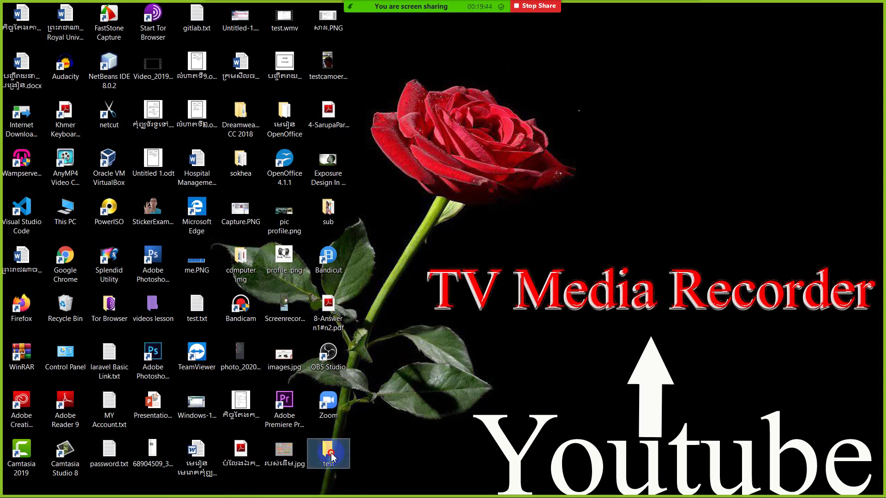
Step: Open the test folder and create a first new folder inside it
double_click(330, 455)
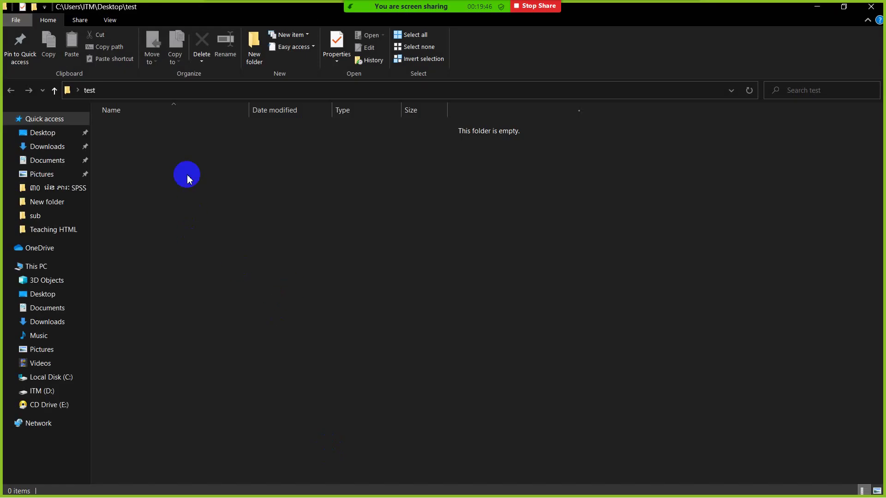
right_click(211, 182)
mouse_move(276, 363)
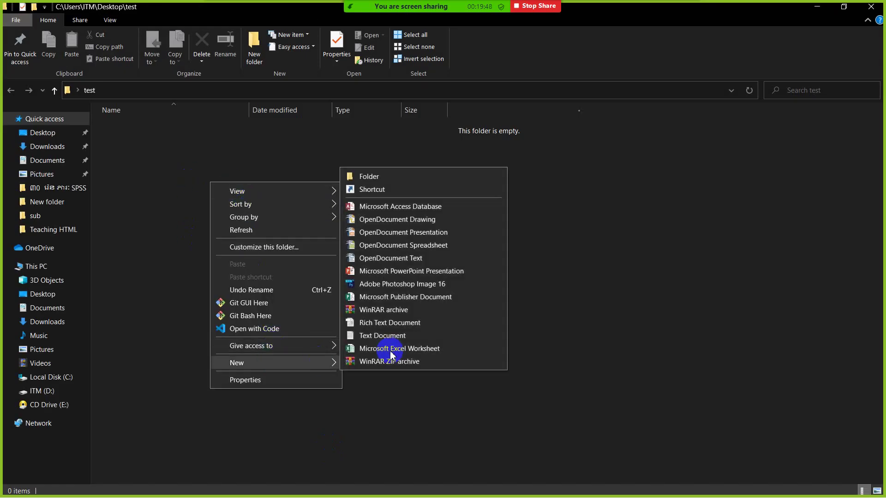
click(389, 177)
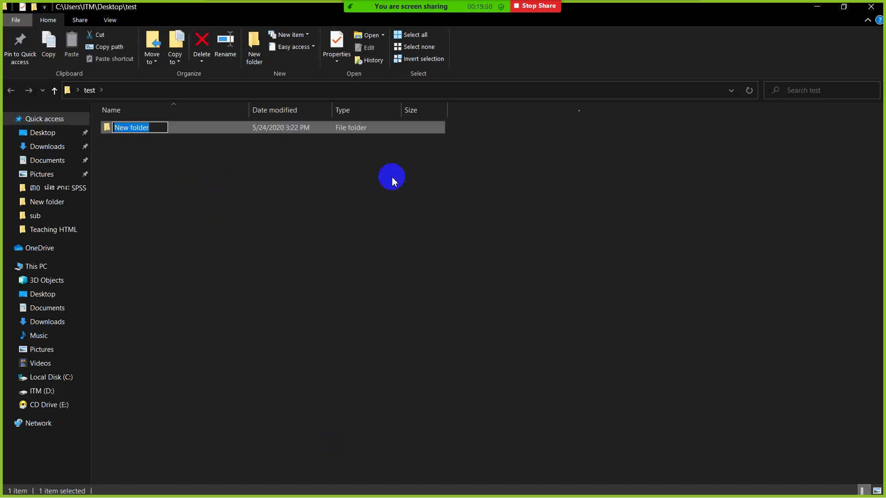
Step: Create a second folder named 2 in test, then open it
right_click(228, 203)
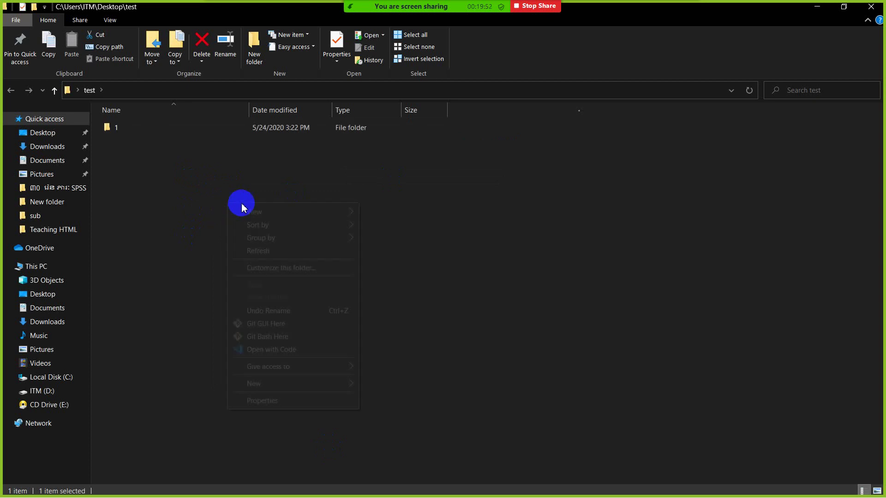
mouse_move(274, 386)
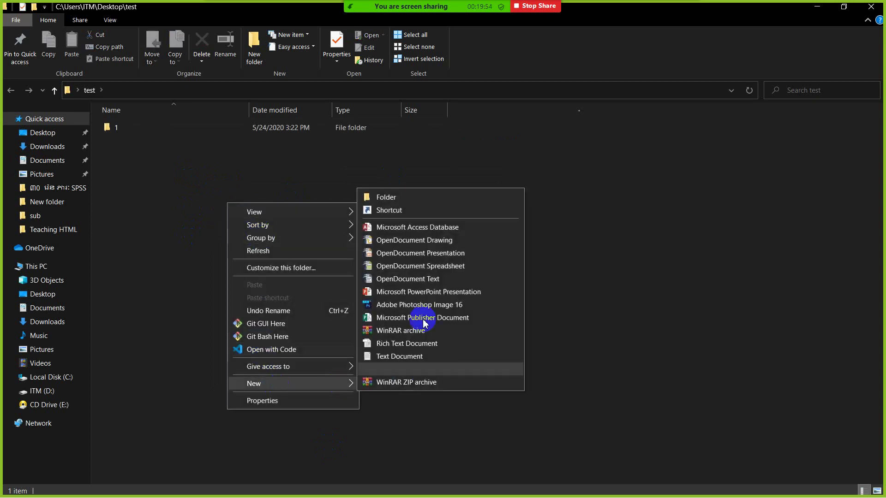
click(405, 196)
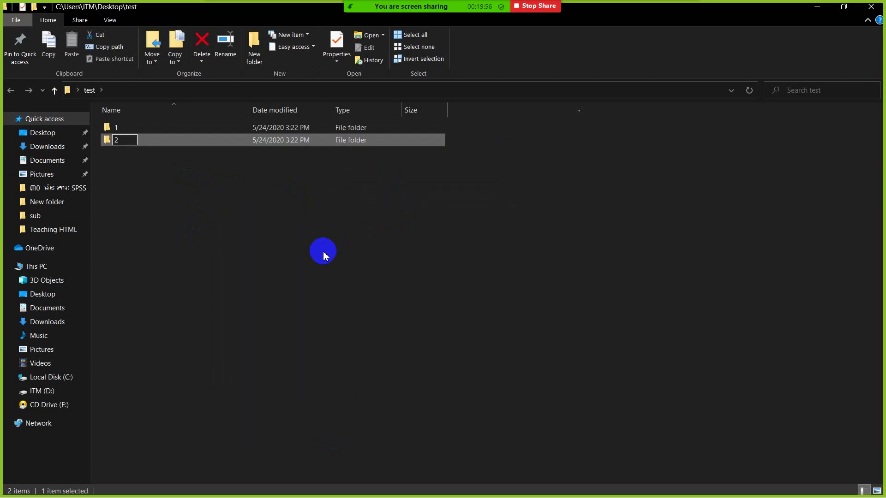
text(2)
key(Return)
key(Return)
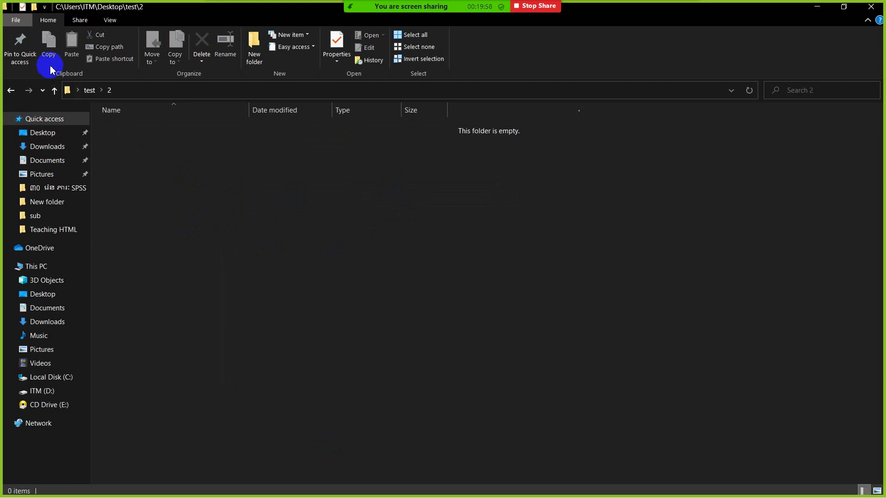
click(10, 92)
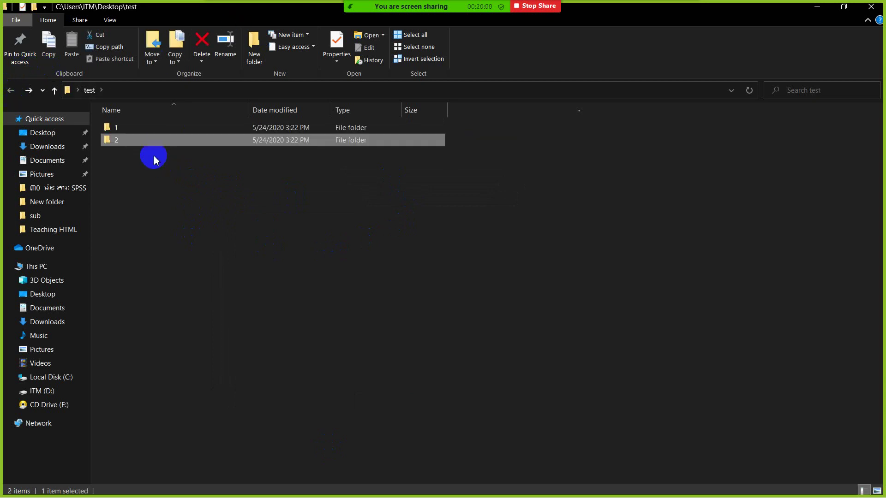
double_click(145, 142)
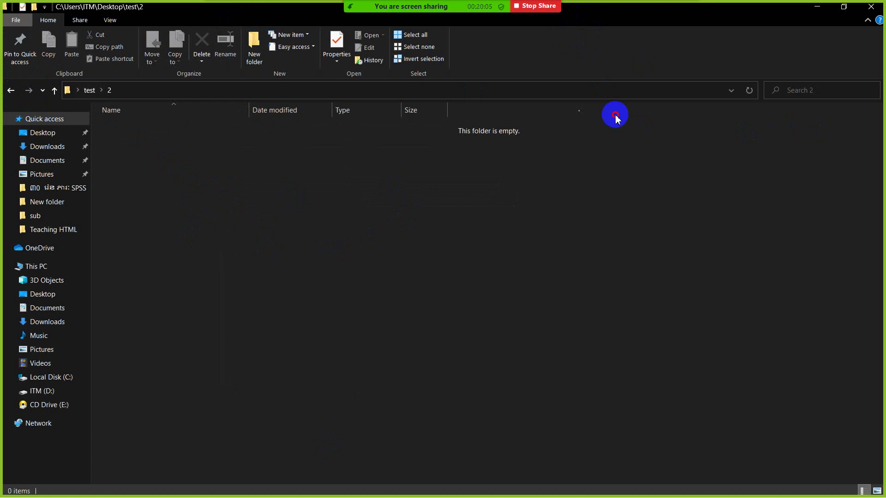
Step: Restore the folder 2 window and open a second, maximized File Explorer window
click(841, 12)
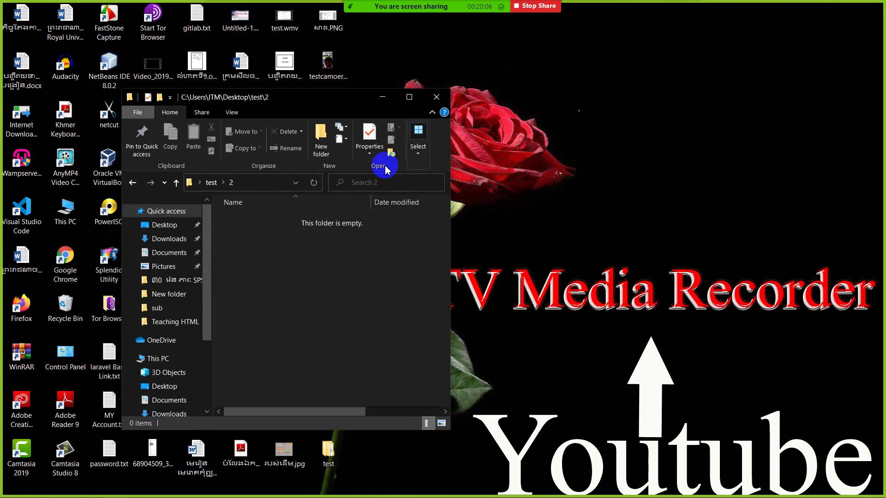
drag(311, 102, 881, 320)
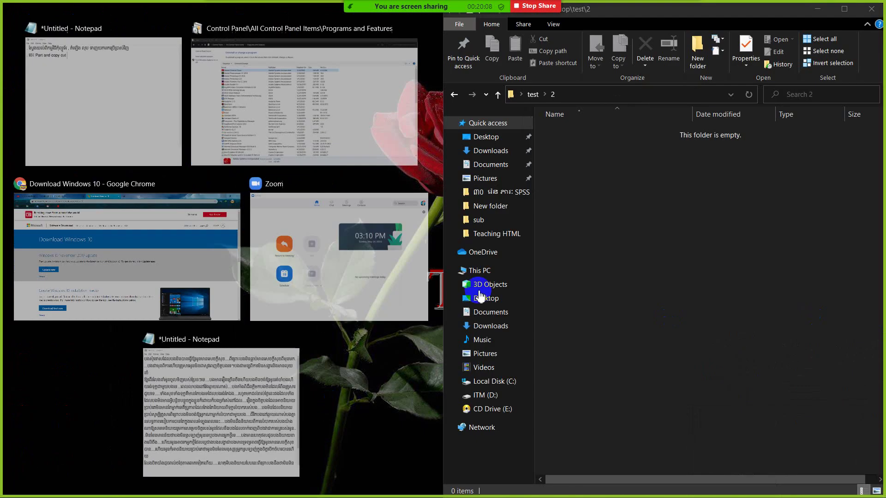
click(364, 317)
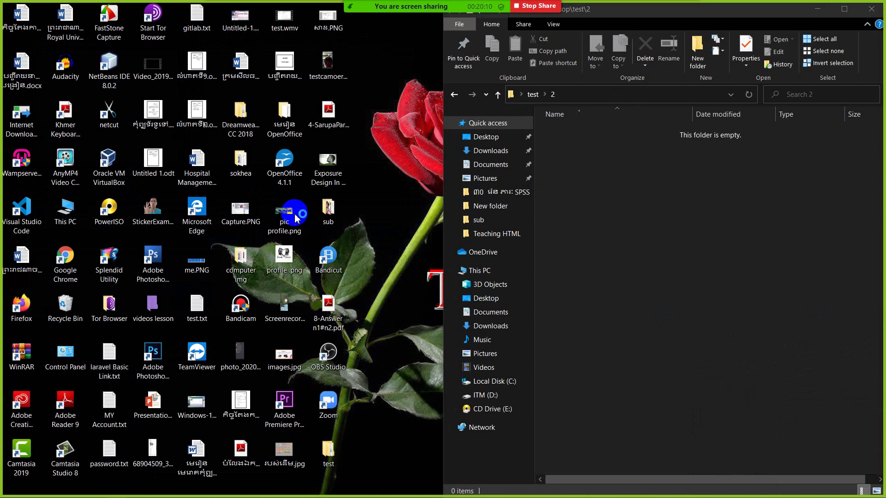
double_click(293, 214)
click(424, 111)
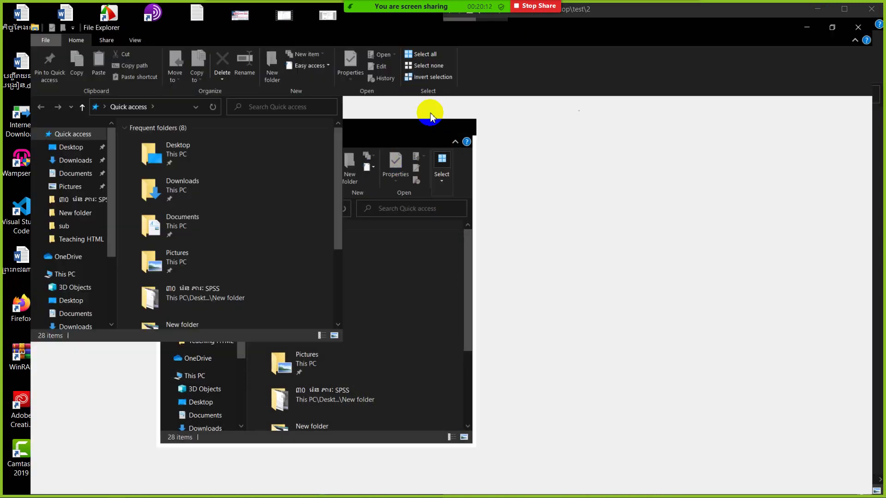
Step: Navigate the second window to Desktop > test > 1 and snap it to the left half
click(70, 132)
click(124, 168)
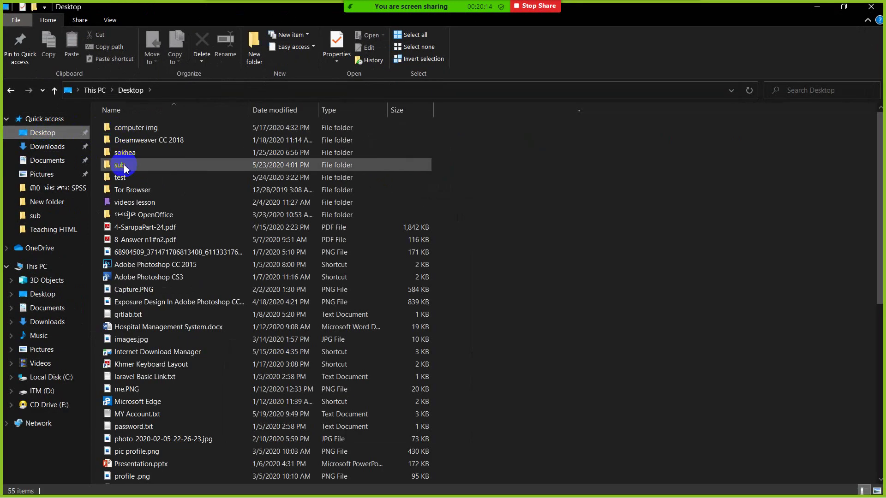
double_click(128, 177)
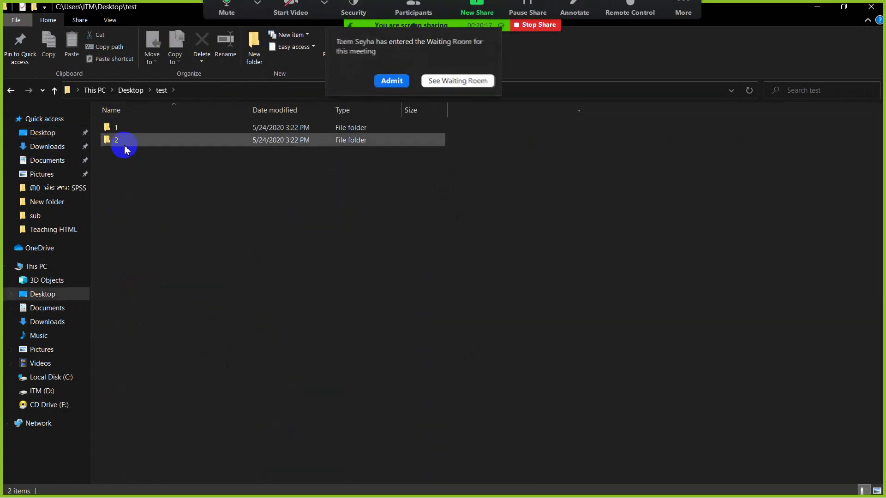
click(391, 92)
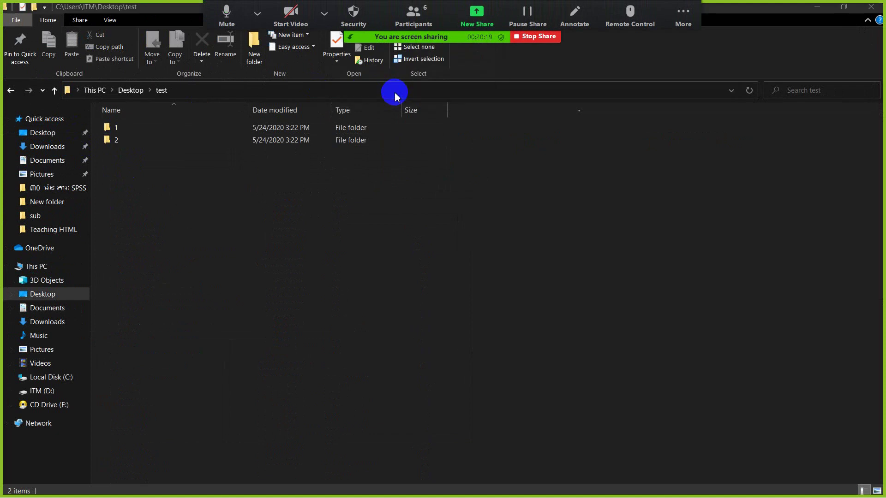
double_click(170, 128)
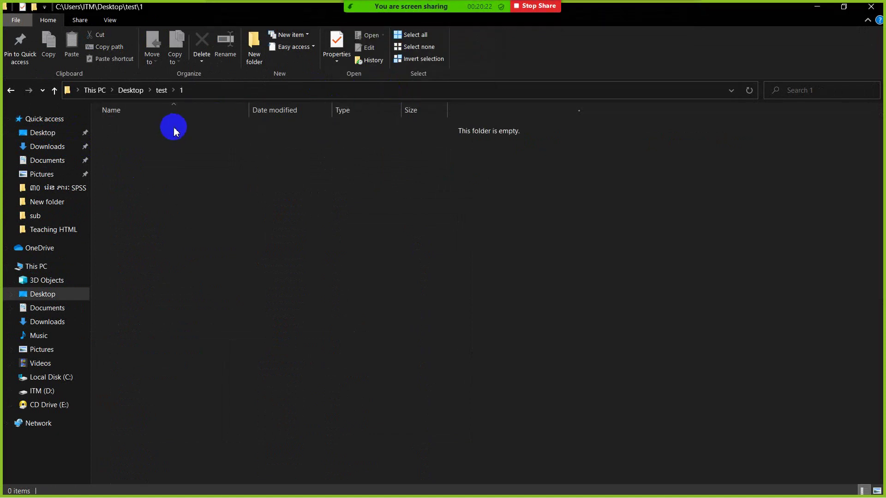
click(842, 9)
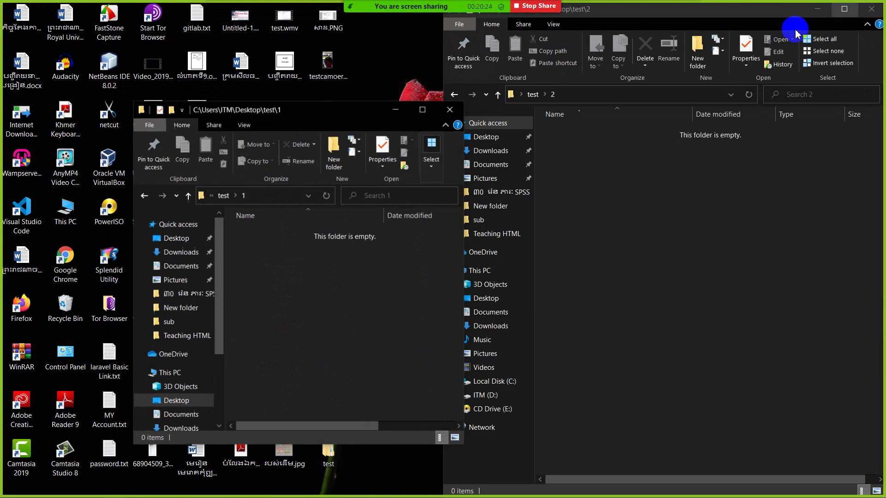
drag(341, 112, 4, 228)
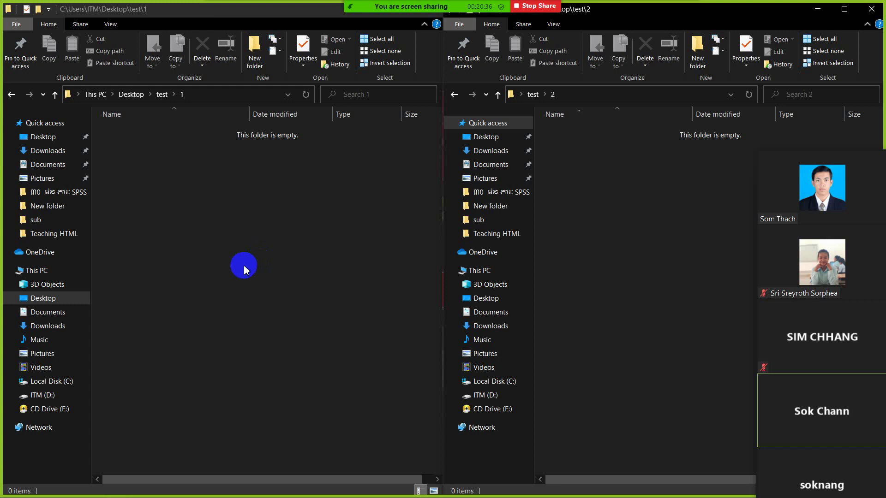
Step: Add New Text Document.txt to folder 1, write Hello in it, then reopen to verify
right_click(243, 270)
mouse_move(364, 445)
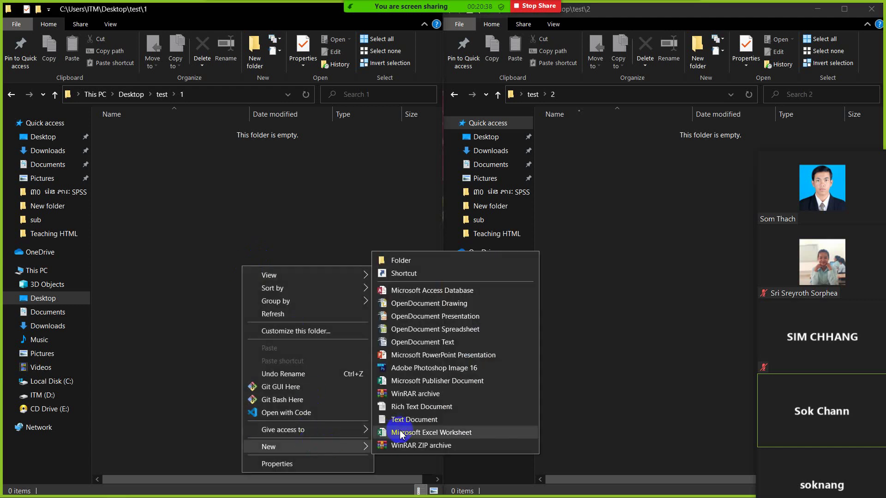
click(400, 419)
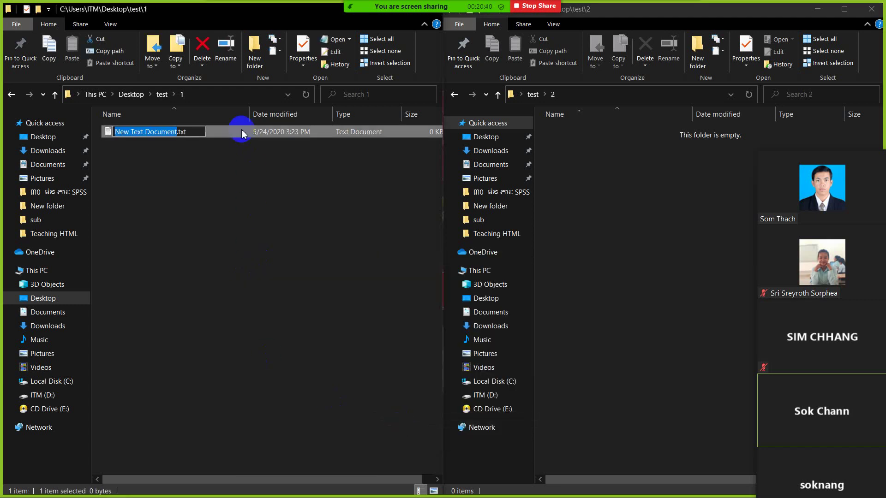
click(224, 135)
double_click(148, 134)
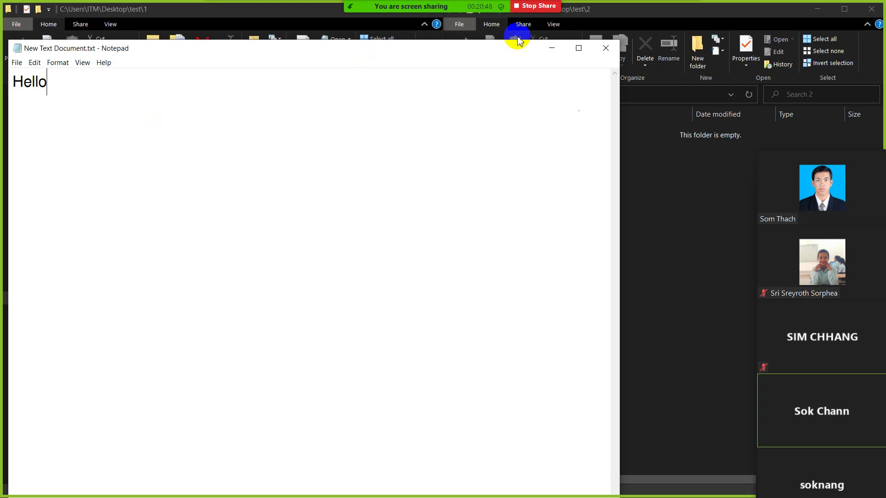
click(606, 48)
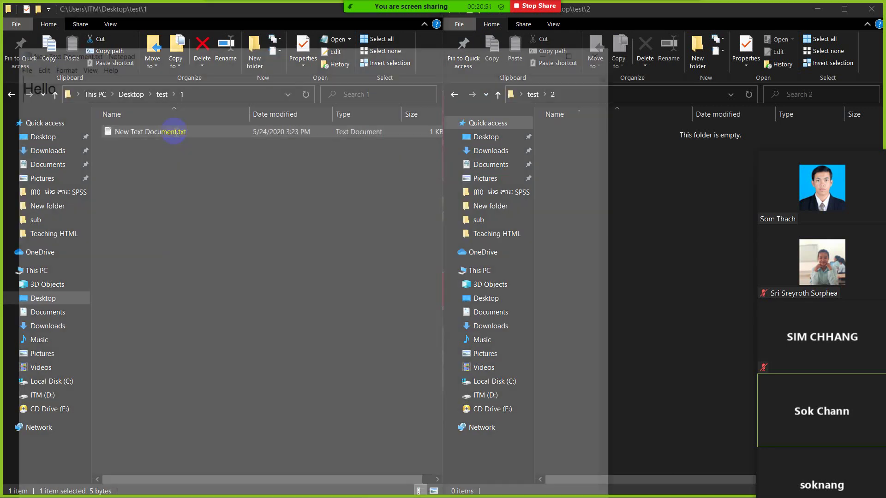
double_click(175, 134)
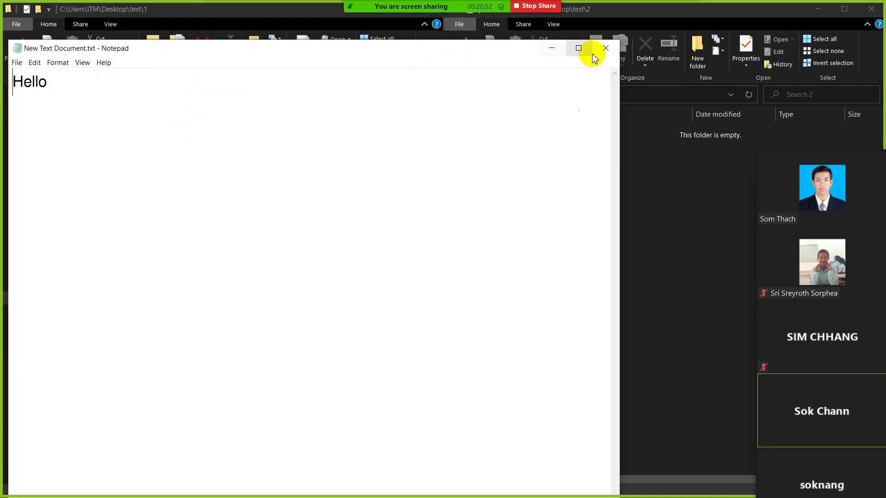
click(605, 48)
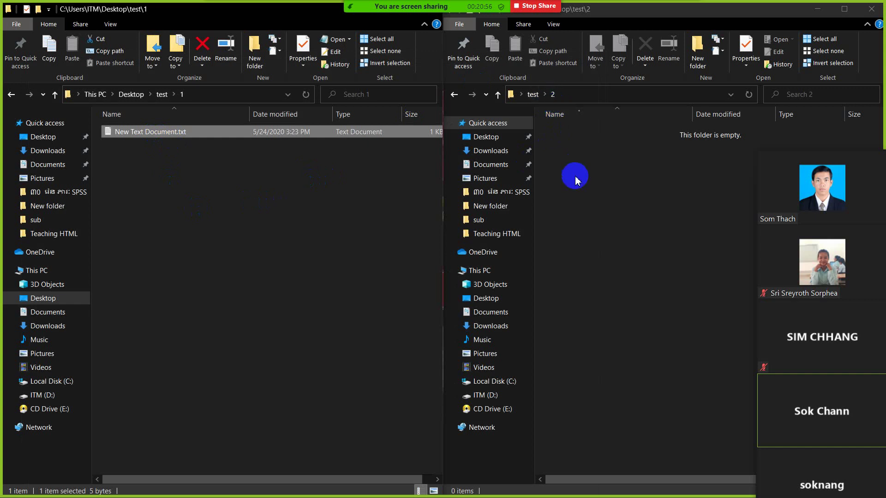
Step: Copy New Text Document.txt from folder 1 and paste it into folder 2
click(590, 186)
click(160, 134)
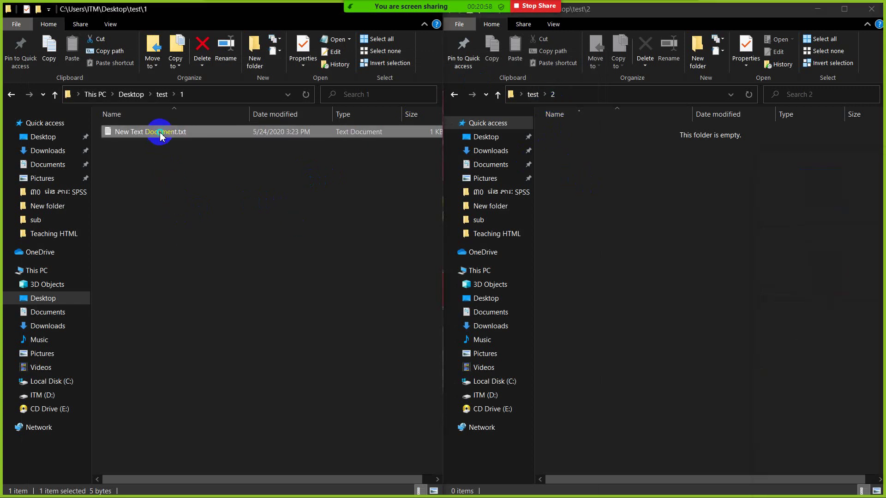
right_click(160, 133)
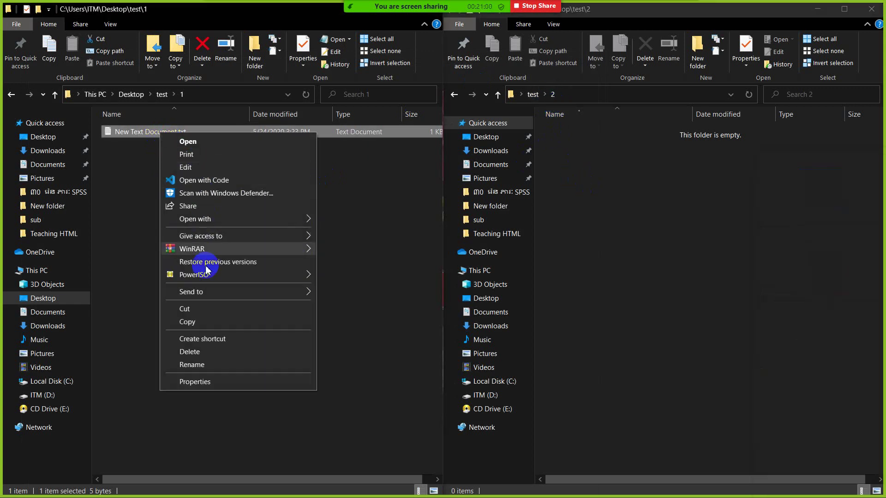
click(206, 323)
right_click(631, 214)
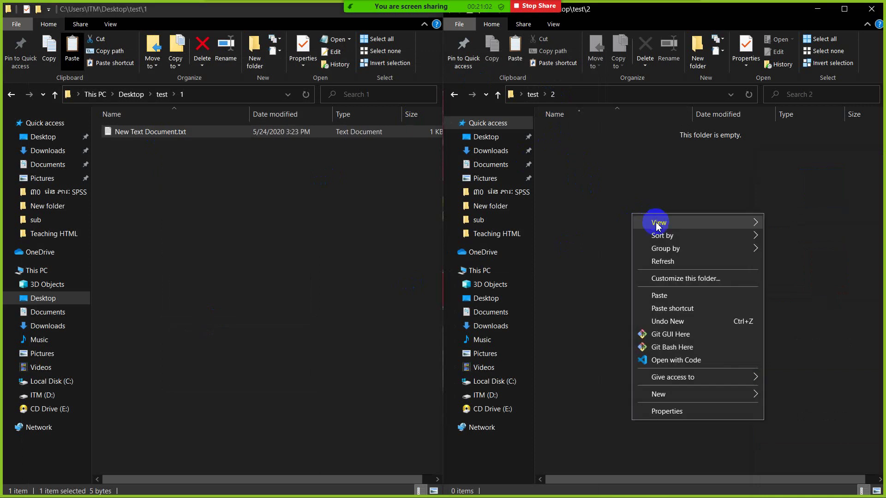
click(663, 295)
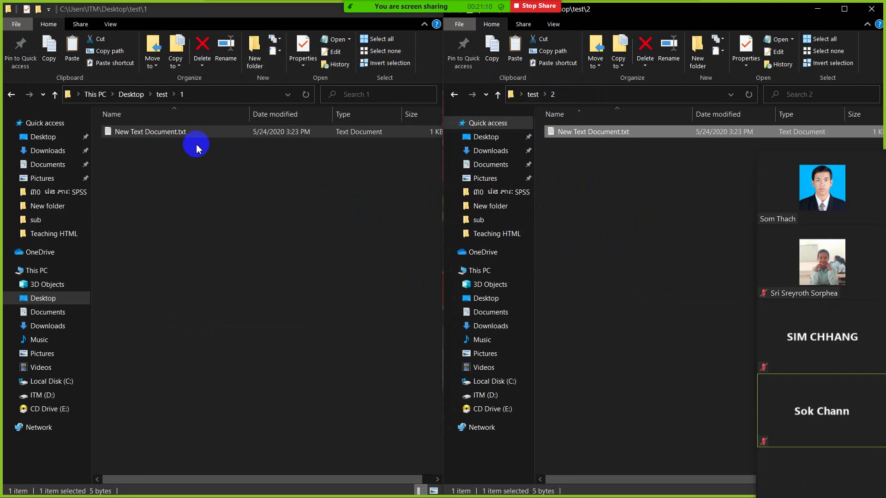
Step: Cut the file from folder 2 and paste it into folder 1, replacing the existing copy
right_click(607, 136)
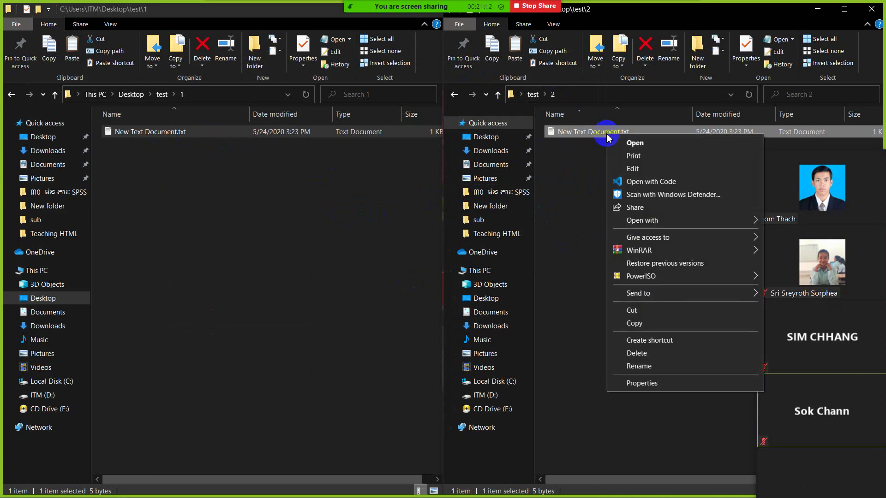
click(644, 314)
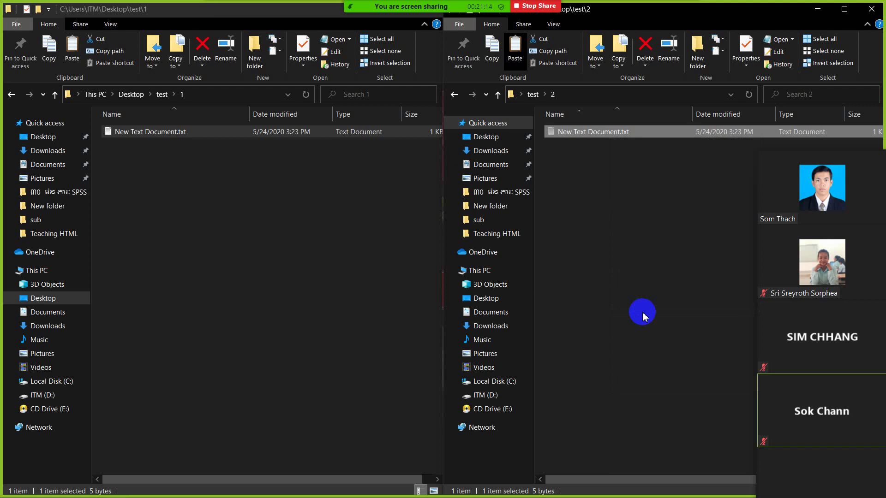
right_click(218, 219)
click(244, 301)
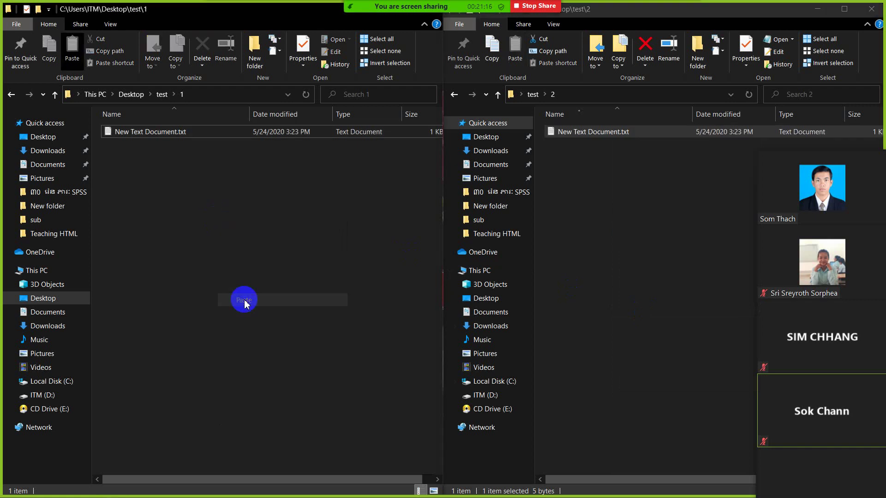
click(178, 209)
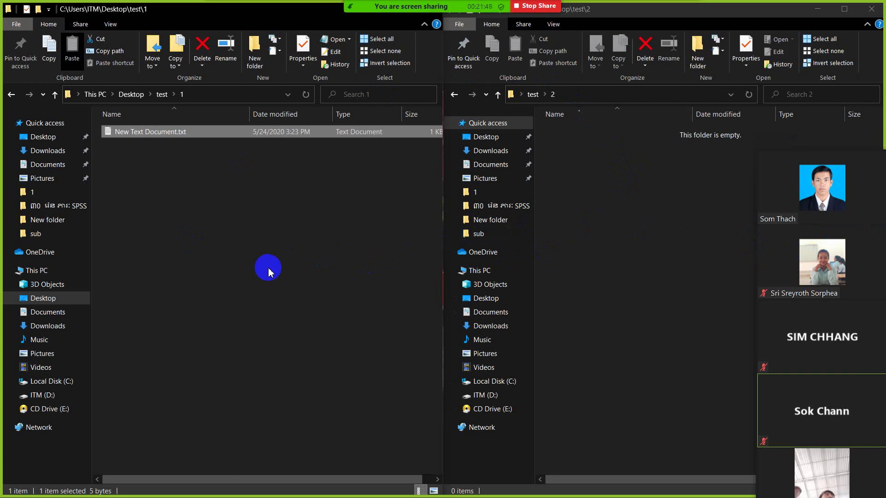
Step: Minimize the folder 2 window and refresh the desktop
click(816, 11)
click(530, 83)
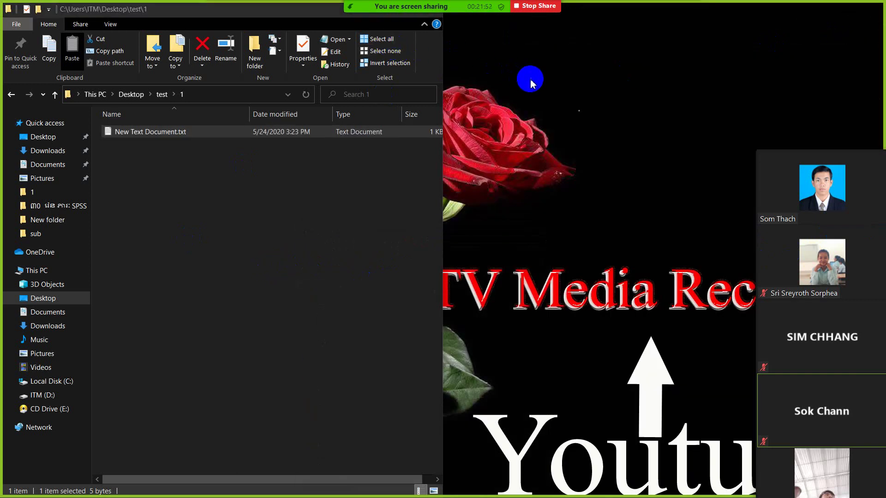
right_click(530, 82)
click(560, 112)
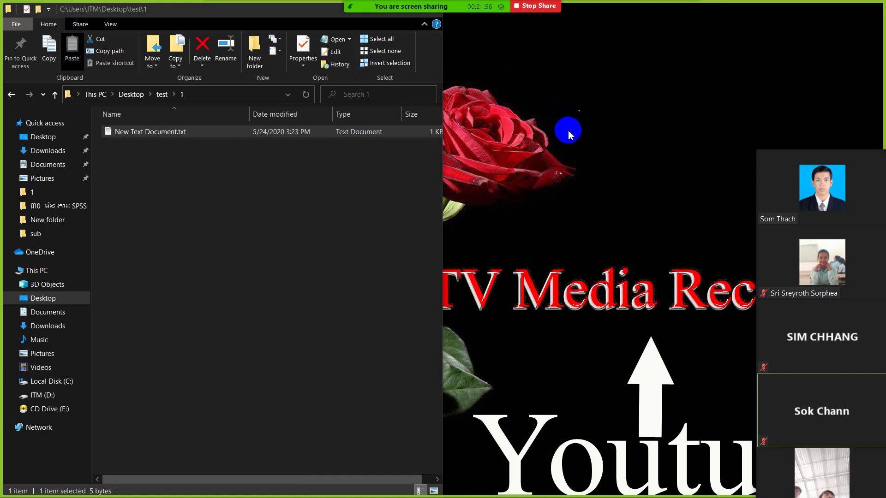
Step: Restore folder 1, refresh the desktop again, minimize folder 1 and bring Chrome back
double_click(301, 14)
right_click(533, 99)
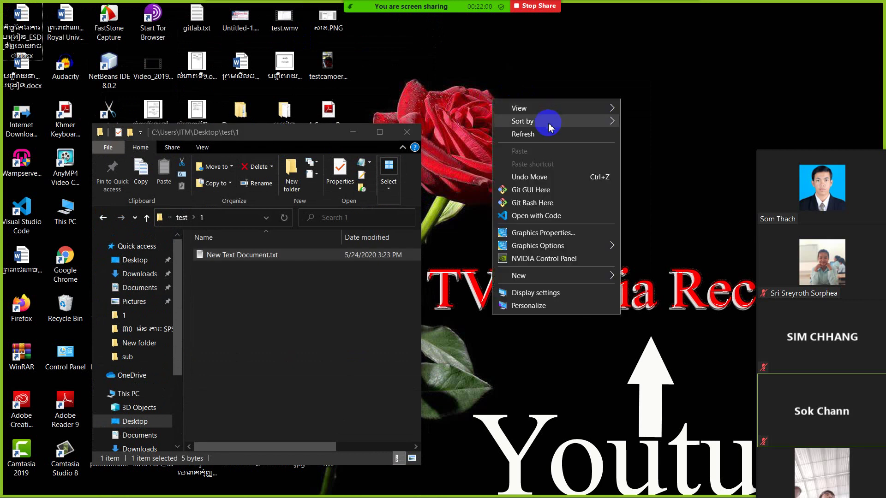
click(540, 136)
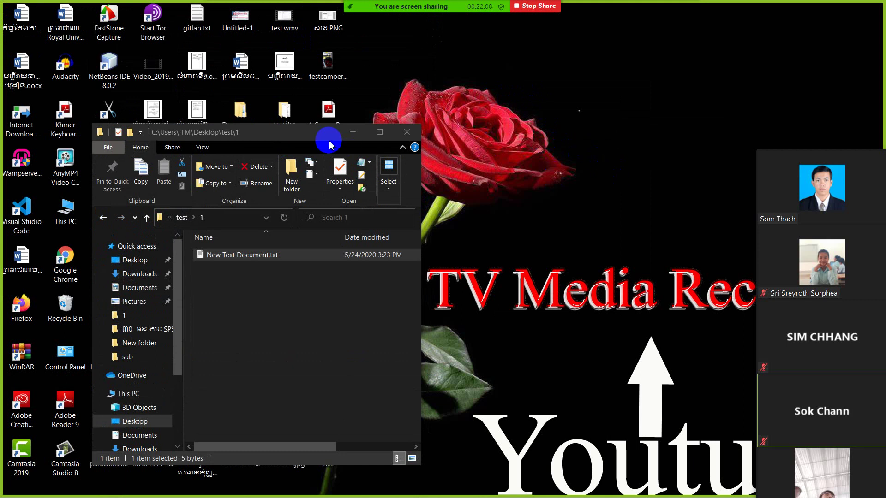
click(352, 132)
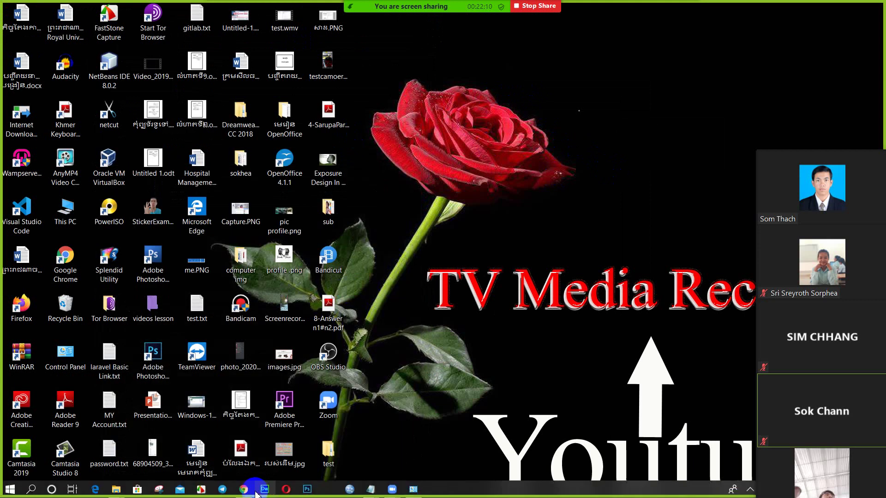
click(244, 488)
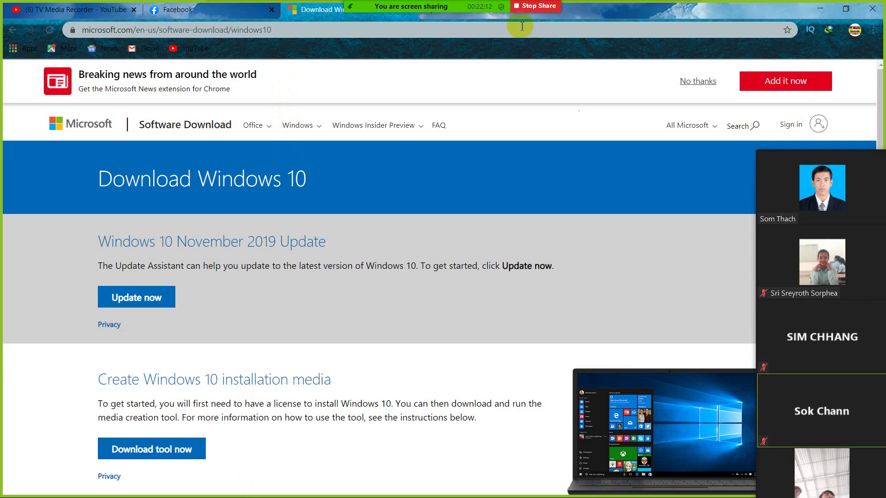
Step: Open a new Chrome tab and search Google for Usb
drag(609, 16, 606, 66)
click(612, 62)
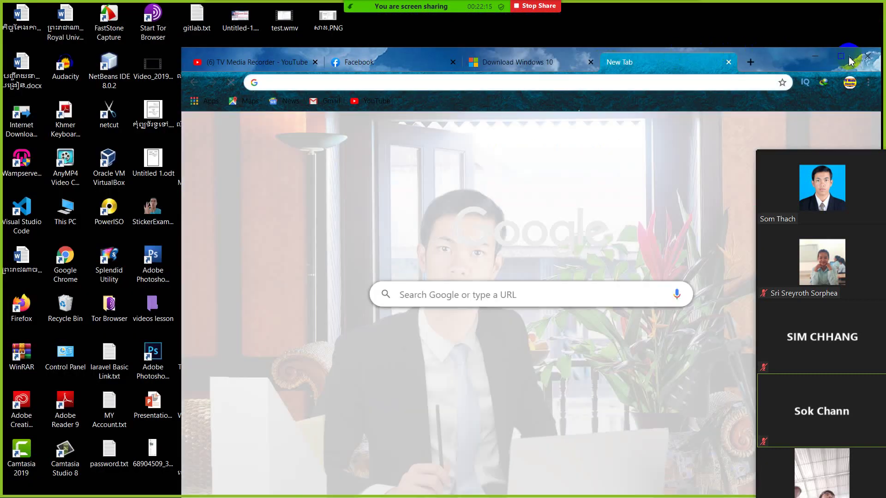
double_click(521, 52)
click(438, 30)
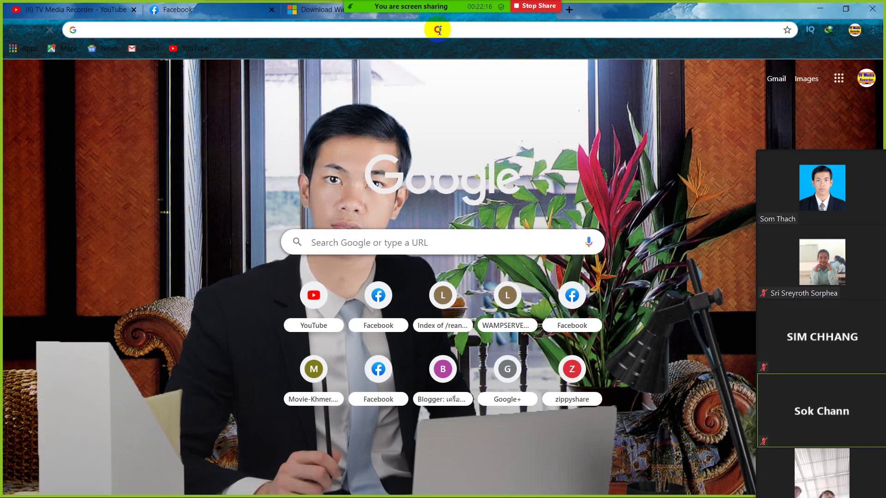
text(Ues)
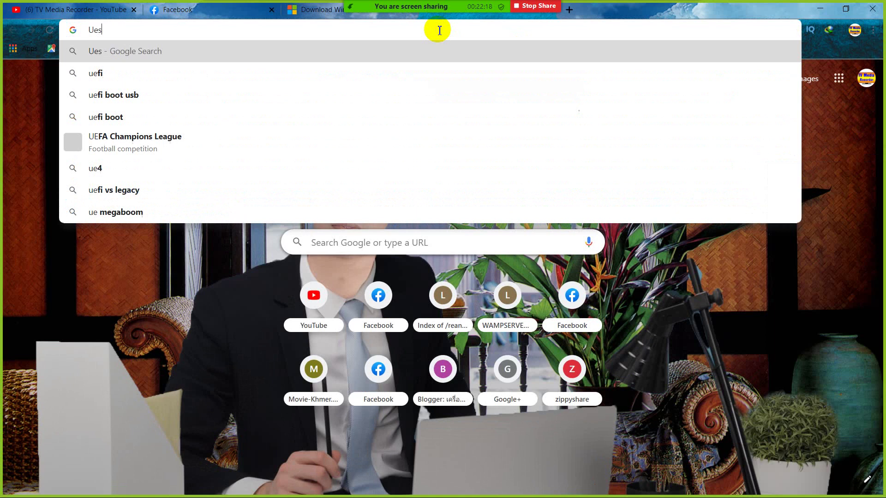
key(BackSpace)
key(BackSpace)
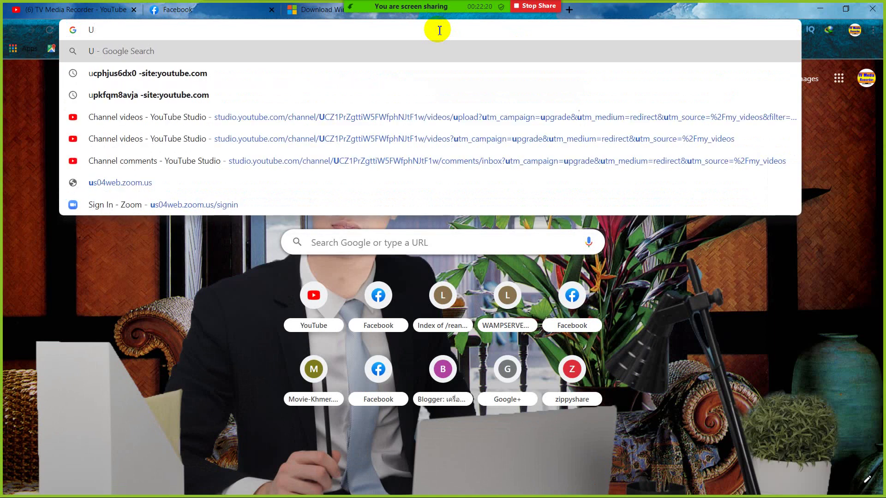
text(sb)
key(Return)
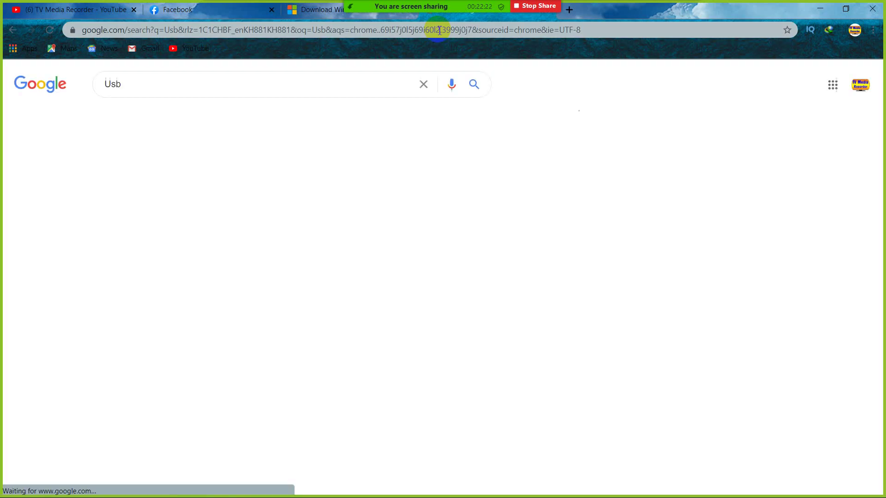
Step: Switch to image results for Usb and scroll through them
click(170, 121)
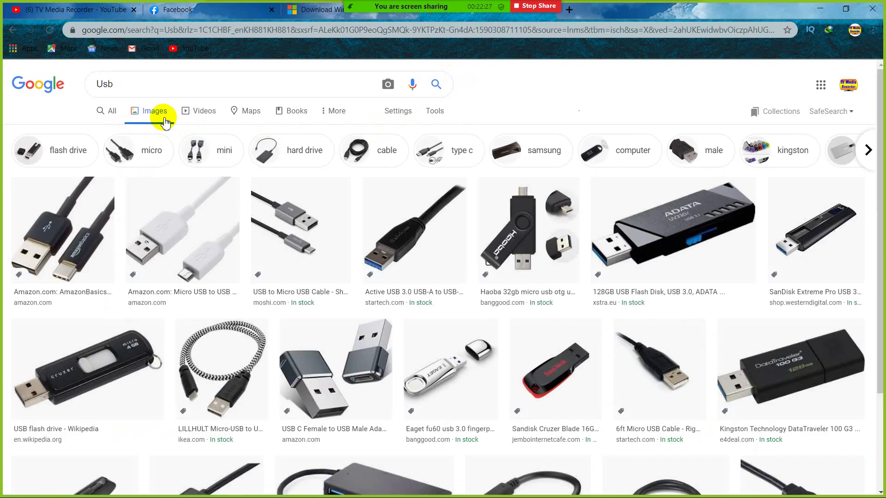
scroll(165, 121, down, 2)
scroll(165, 121, down, 1)
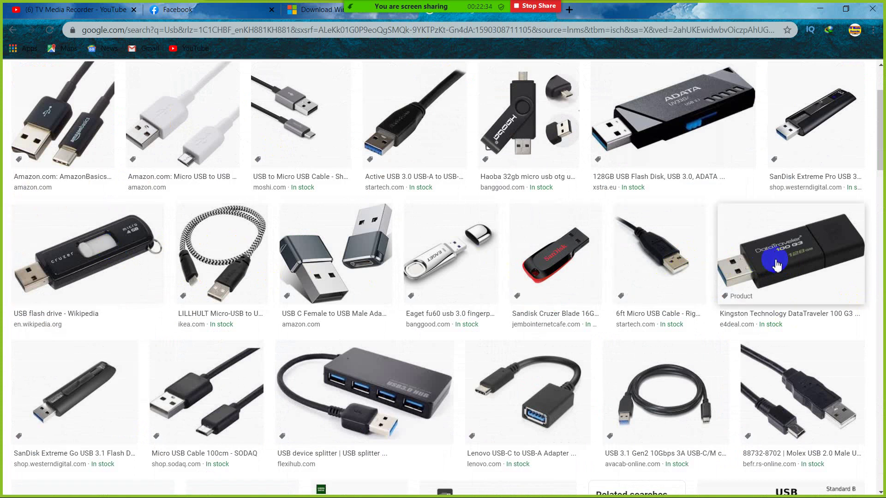
scroll(310, 247, up, 3)
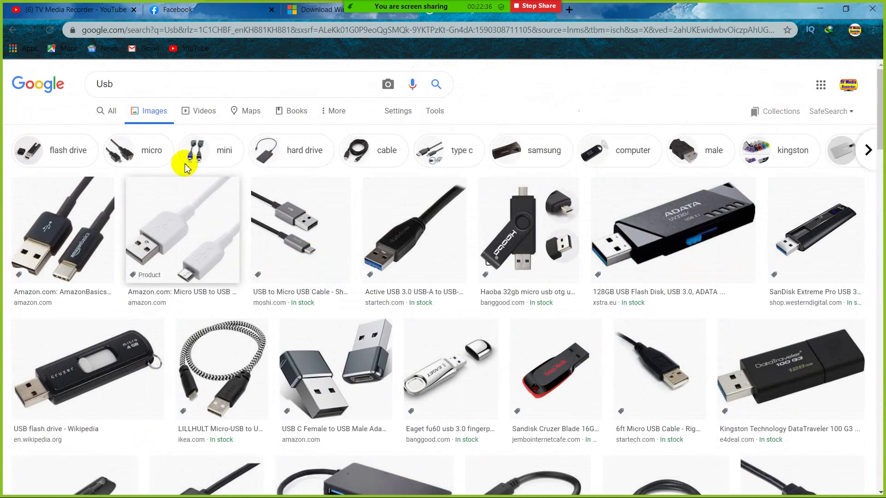
Step: Replace the search with the 'external hard disk' suggestion, browse the images, then open File Explorer with Win+E
key(ctrl+a)
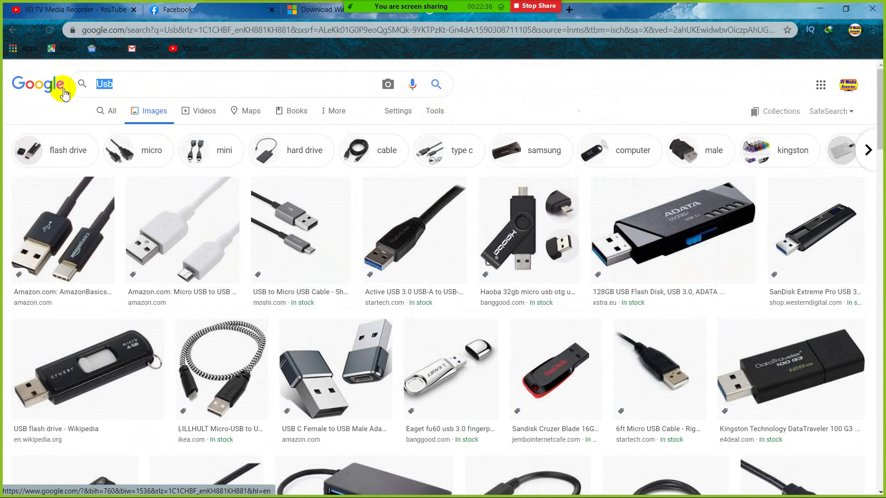
text(Ex)
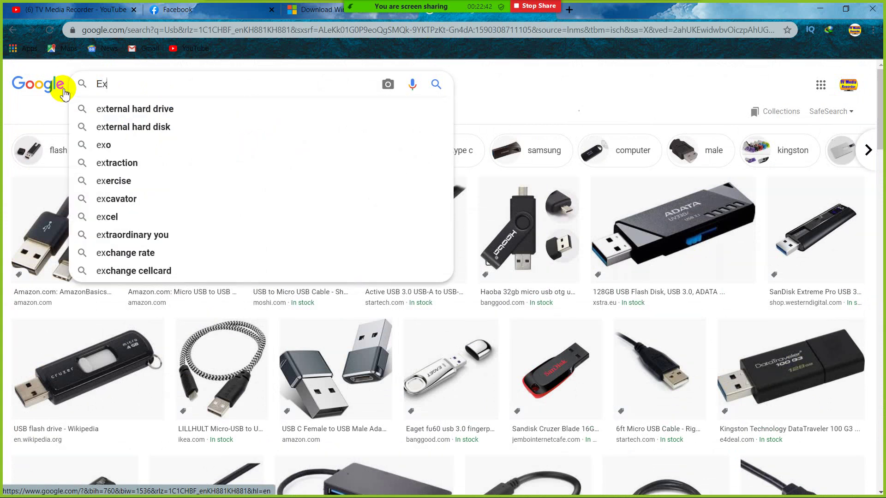
key(Down)
key(Down)
key(Return)
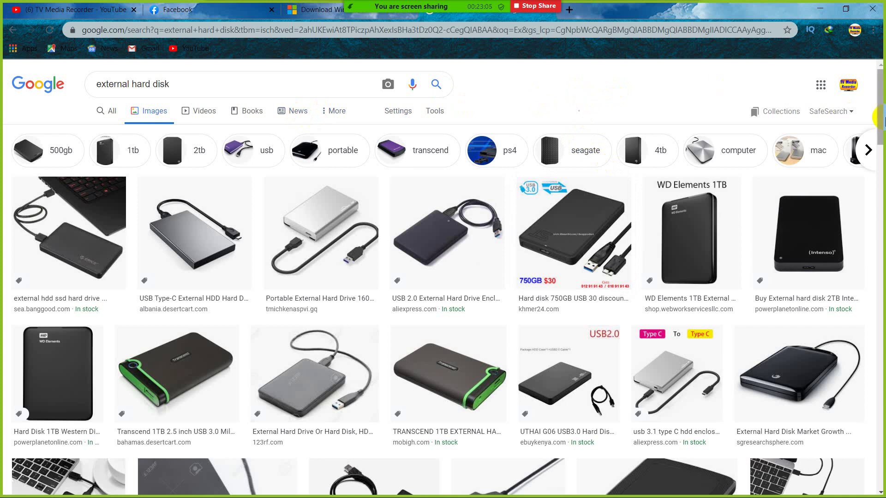
scroll(880, 111, down, 1)
scroll(881, 95, up, 1)
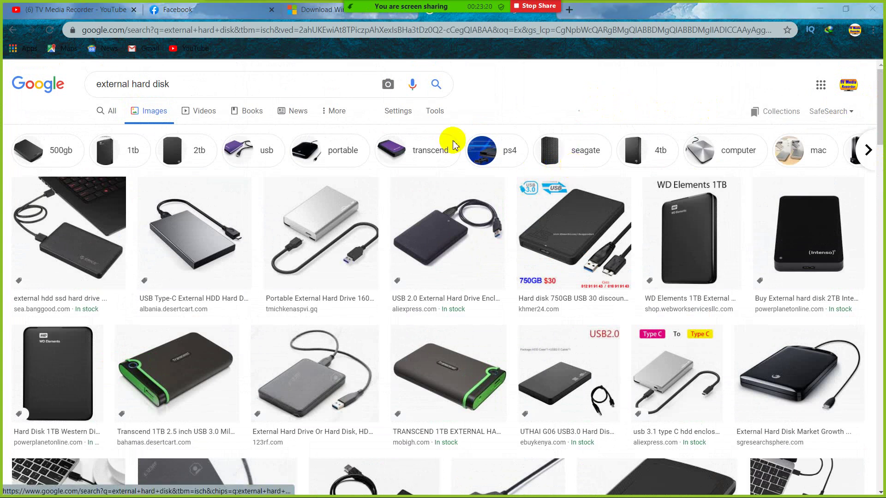
key(super+e)
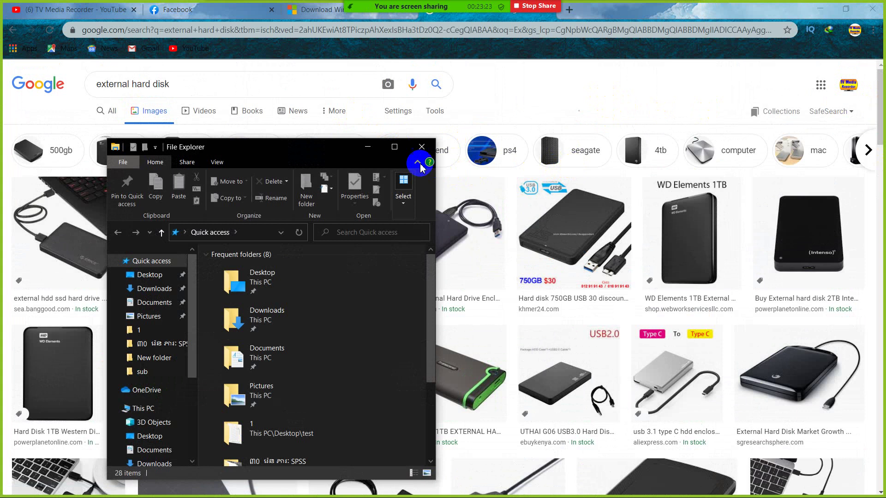
Step: Maximize Explorer, browse Local Disk (G:) from This PC, then open Desktop\test\1
click(395, 147)
click(44, 267)
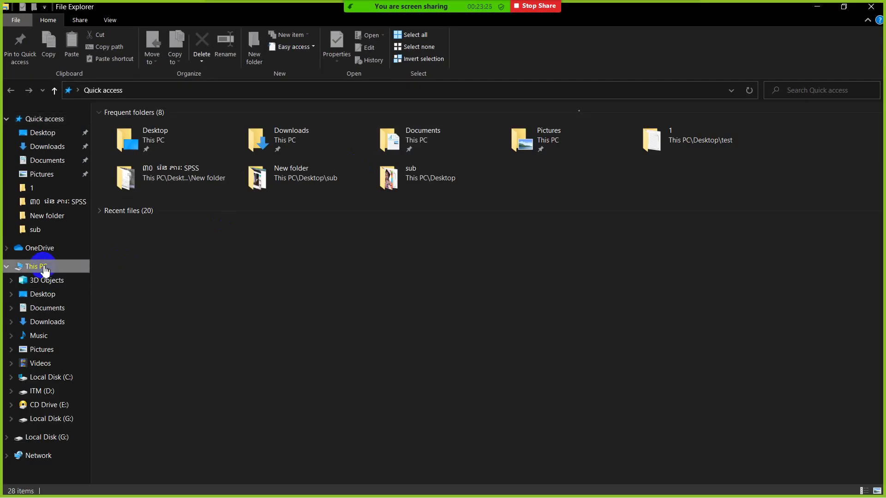
click(609, 223)
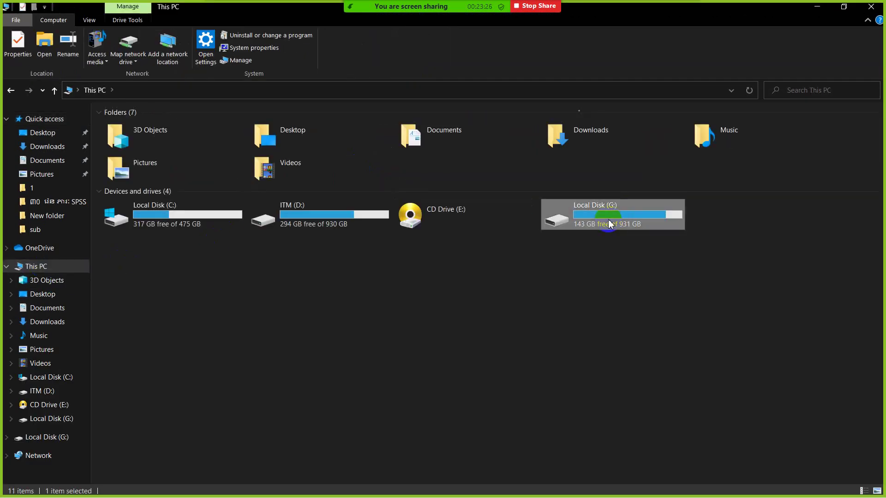
double_click(609, 223)
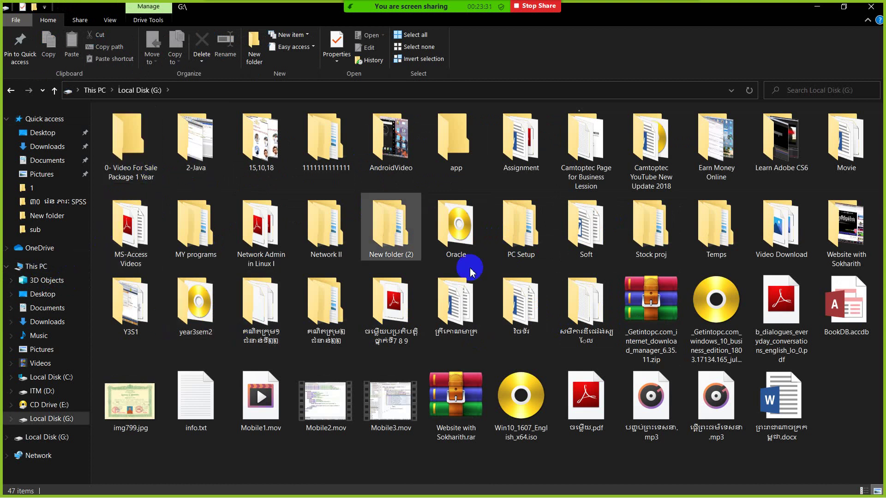
click(42, 133)
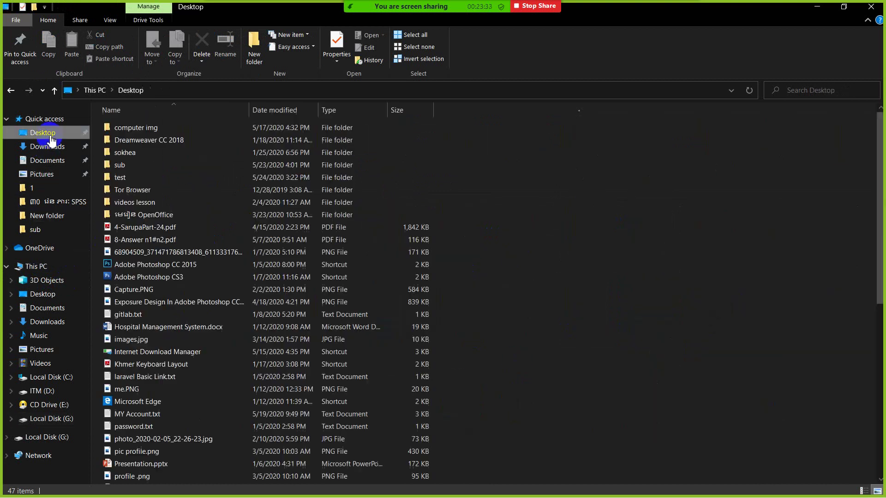
double_click(137, 180)
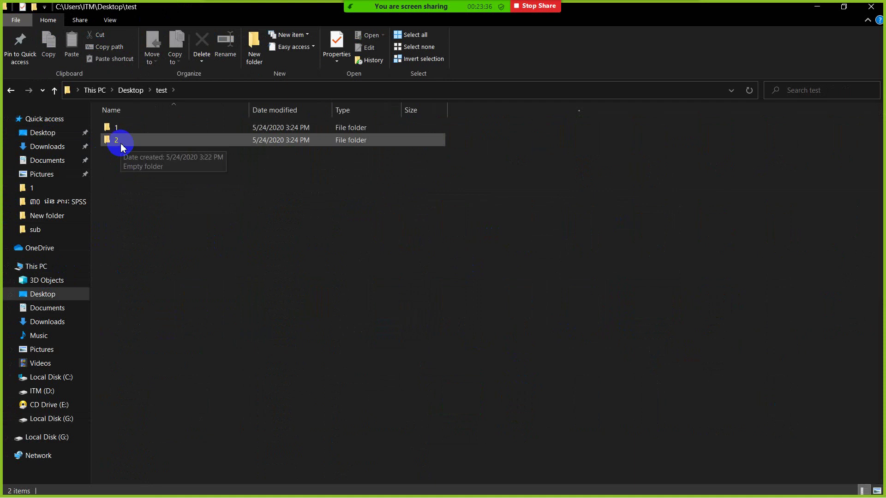
double_click(123, 131)
Step: Copy New Text Document.txt from test\1 into Local Disk (G:), then close File Explorer
click(126, 133)
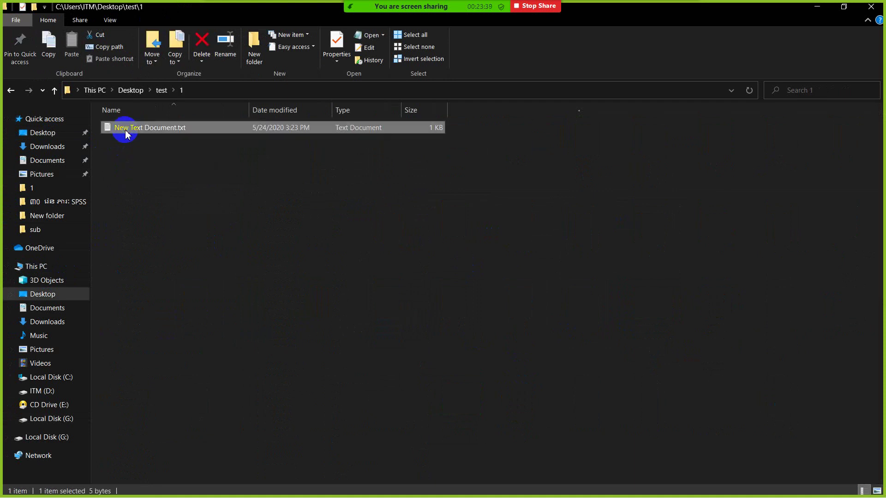
right_click(125, 131)
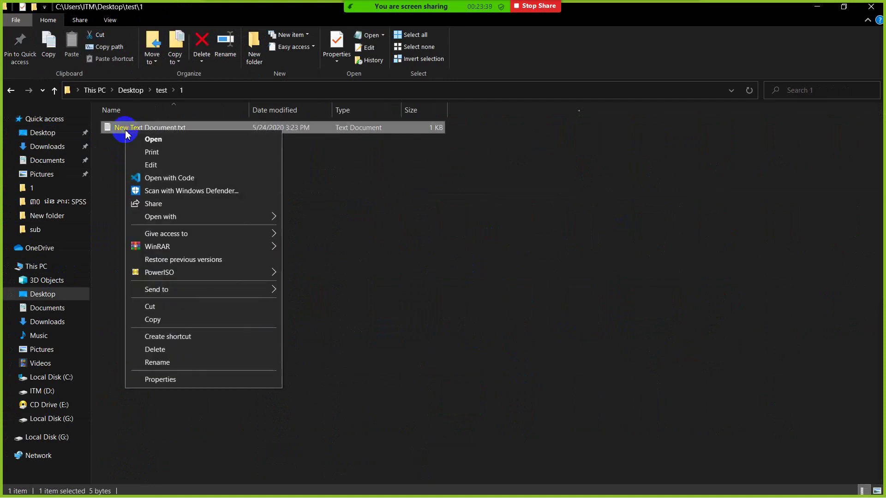
click(163, 319)
click(37, 264)
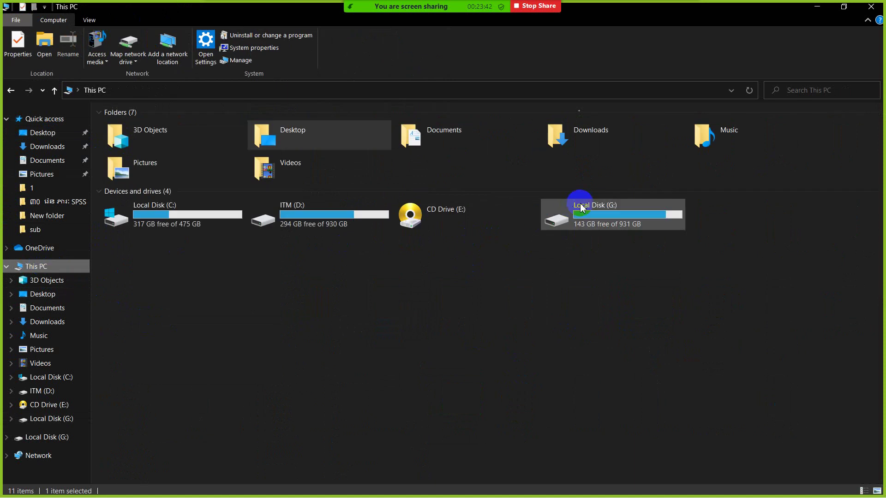
double_click(626, 227)
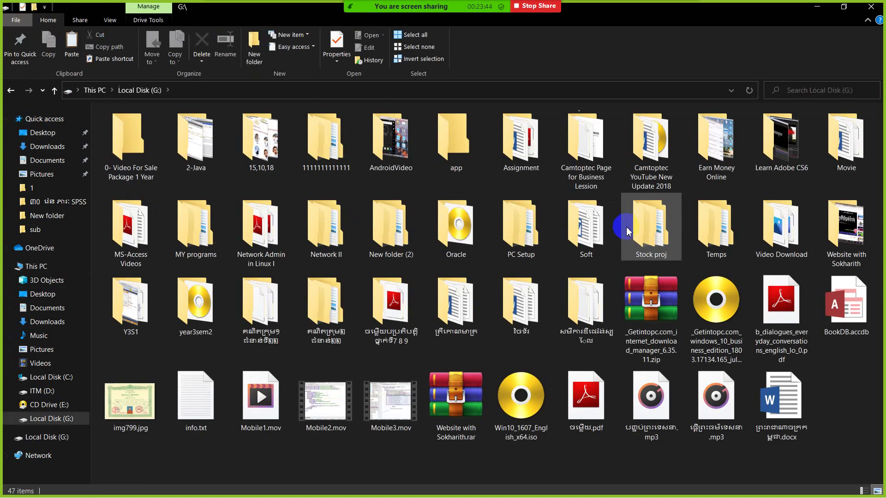
right_click(814, 400)
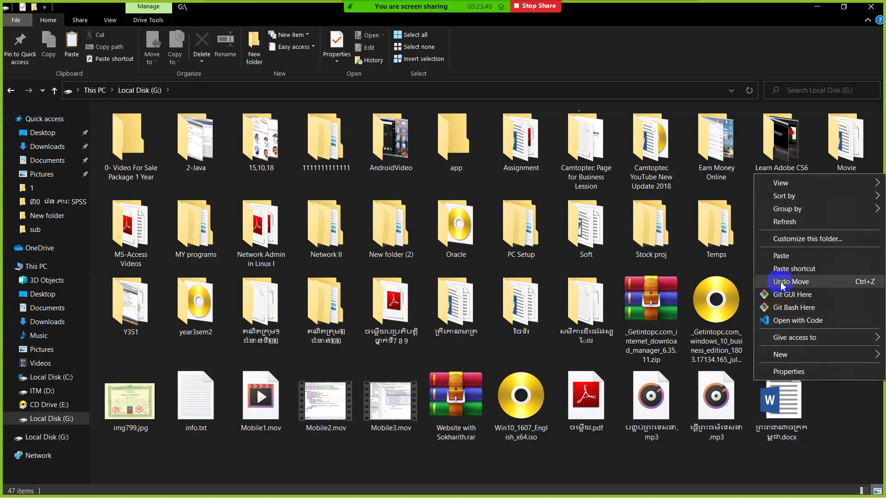
click(787, 256)
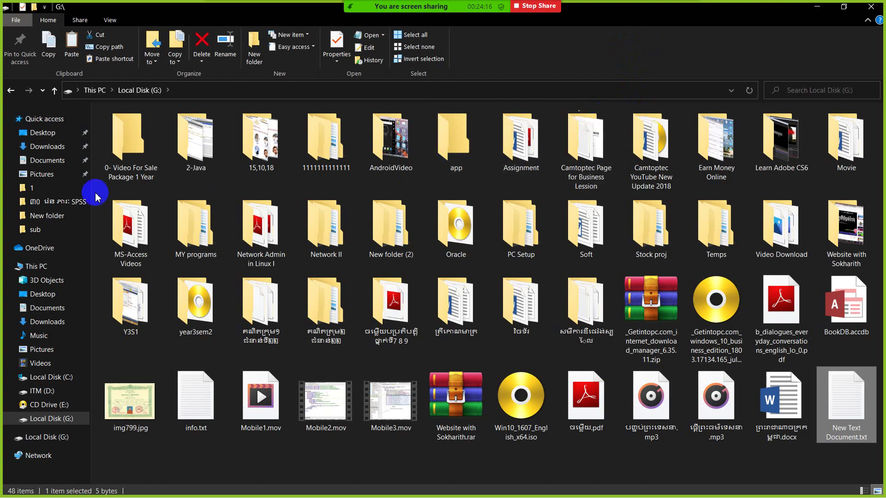
click(868, 6)
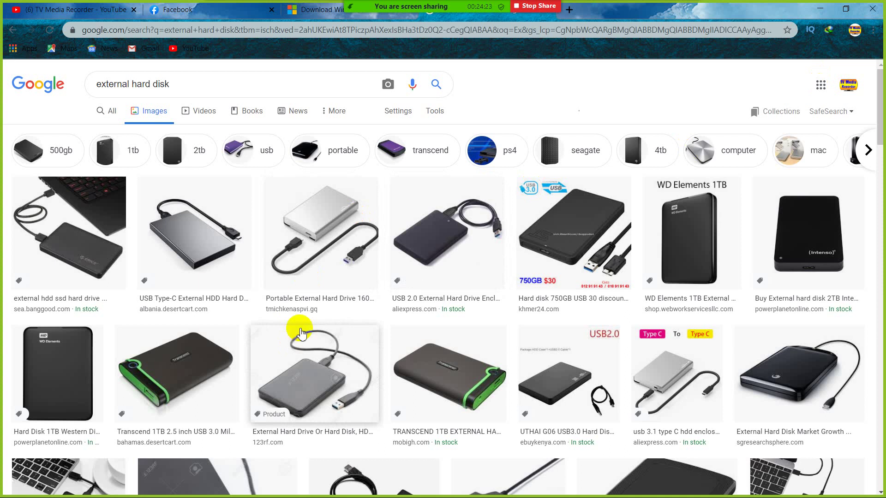
click(872, 8)
right_click(584, 170)
click(638, 203)
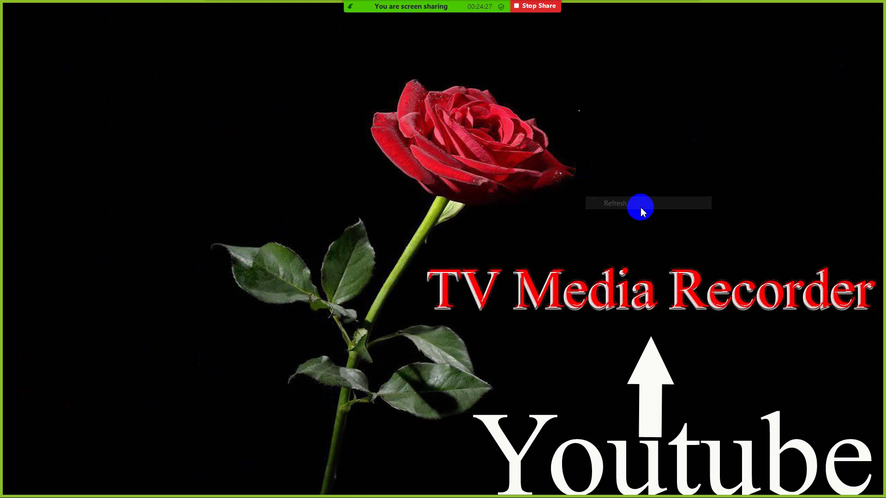
right_click(623, 208)
click(711, 241)
right_click(654, 236)
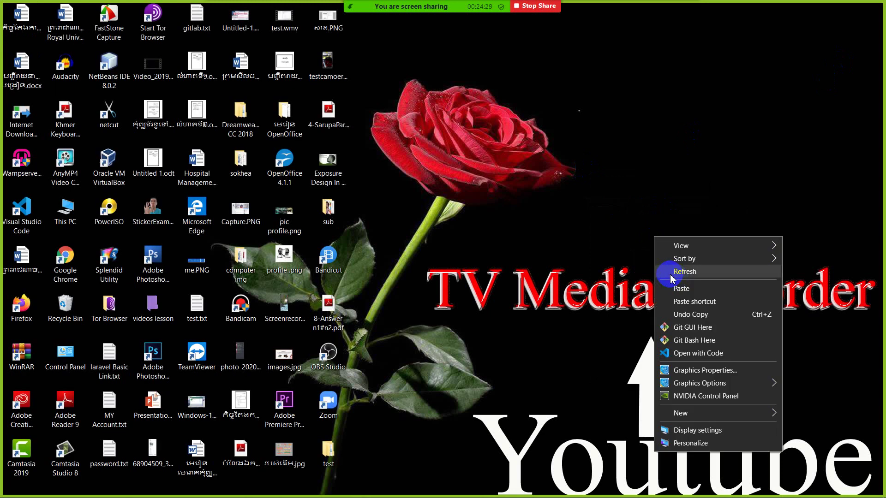
click(676, 271)
right_click(535, 227)
click(586, 261)
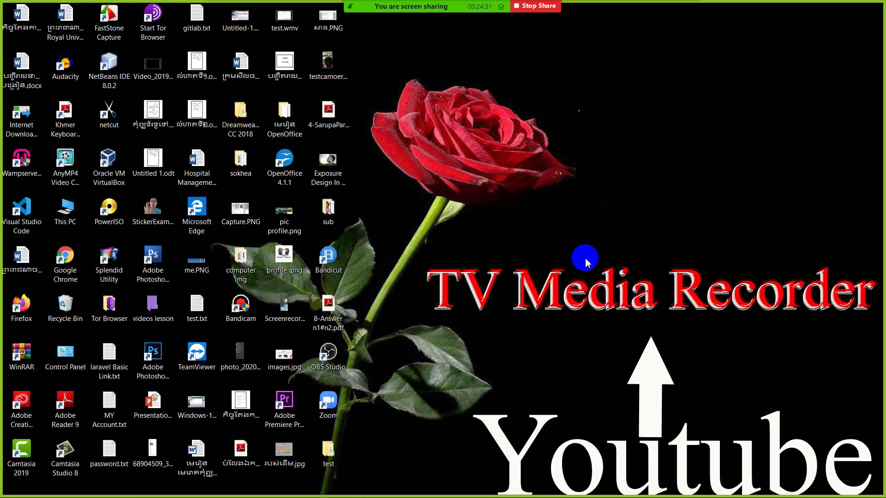
key(super+e)
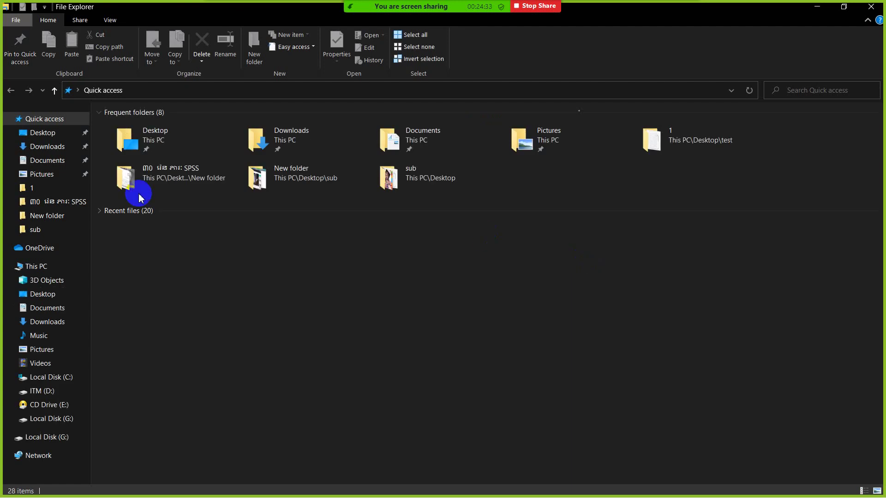
click(33, 266)
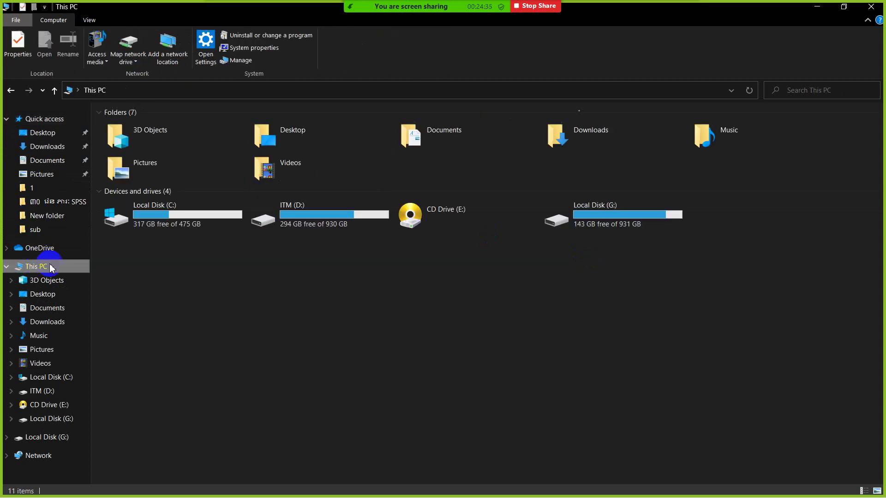
click(152, 225)
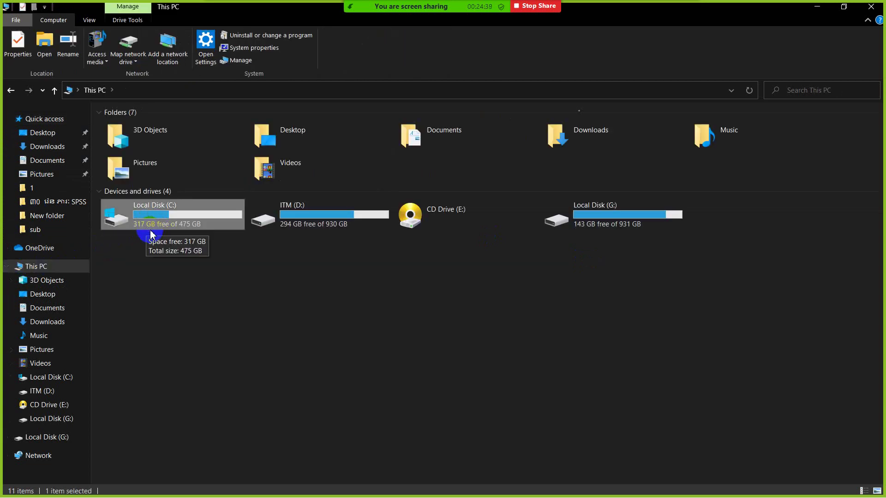
click(291, 217)
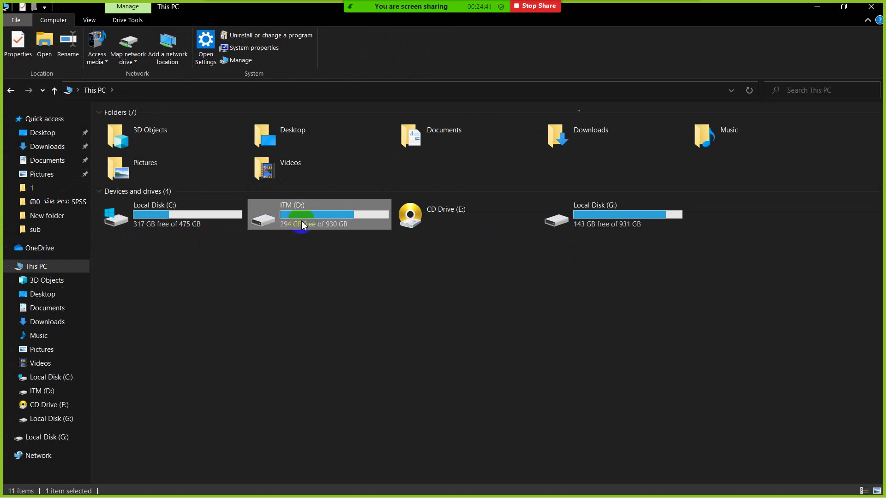
click(144, 230)
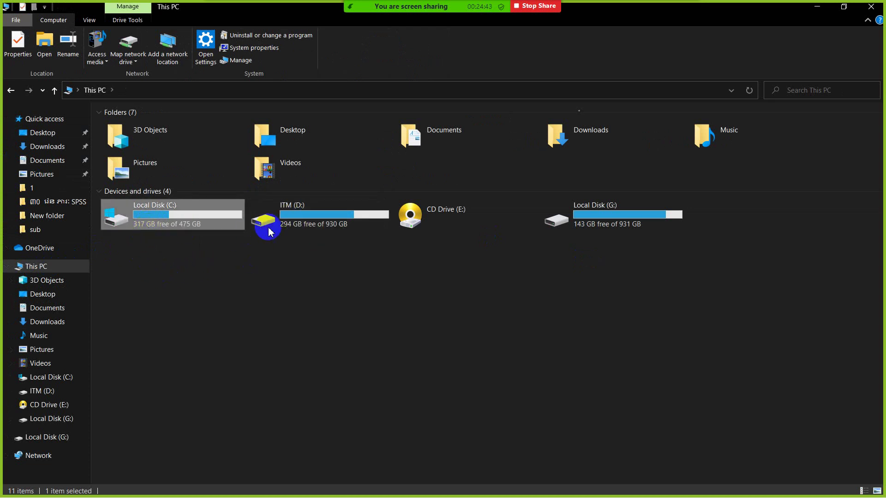
click(296, 223)
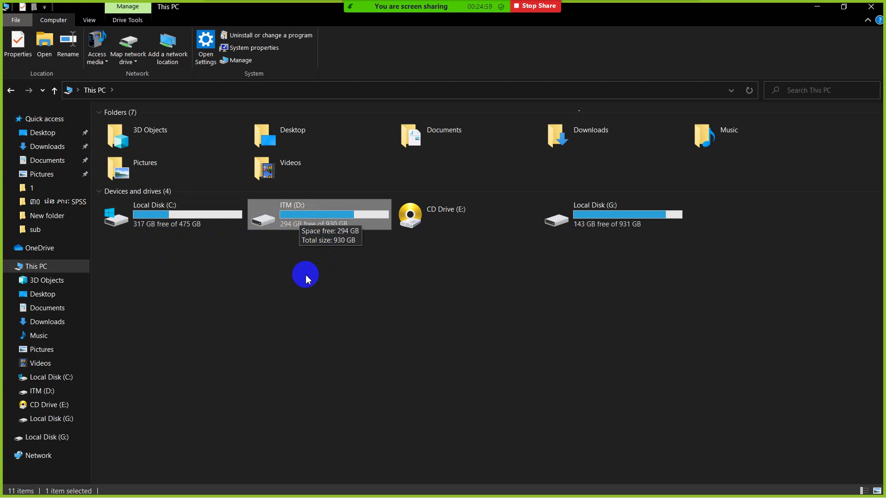
click(321, 229)
double_click(322, 225)
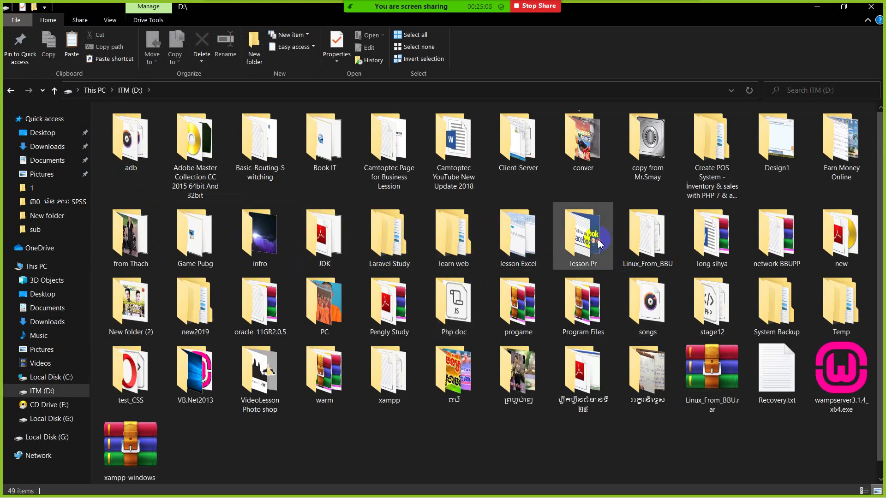
click(510, 242)
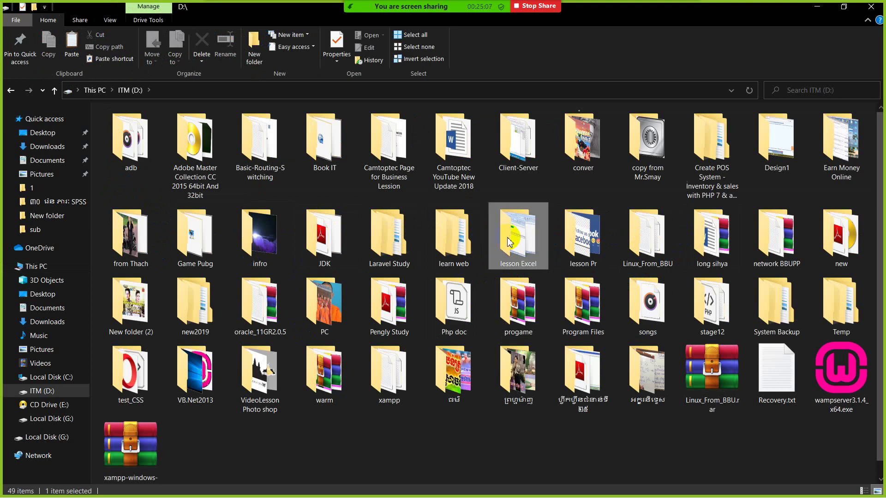
click(454, 237)
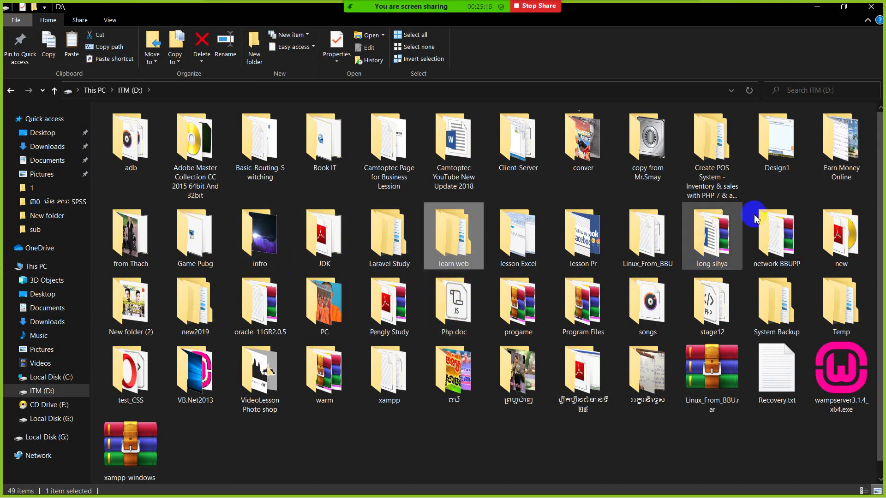
click(15, 97)
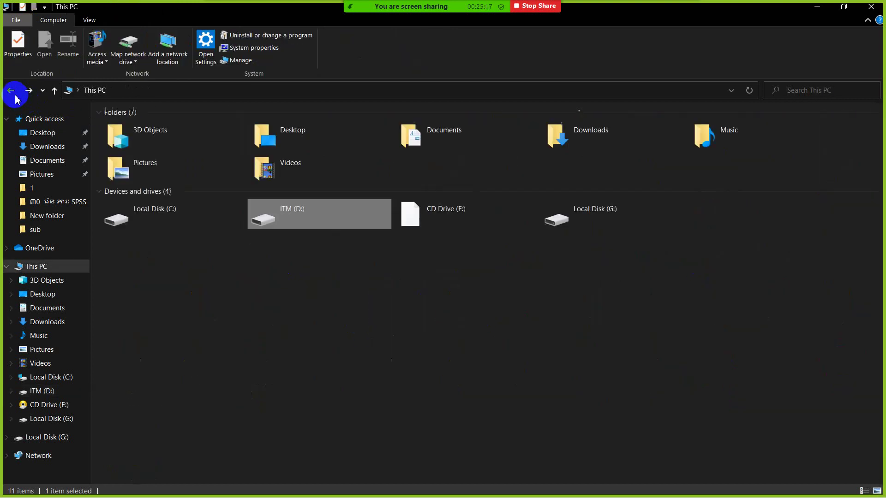
click(171, 226)
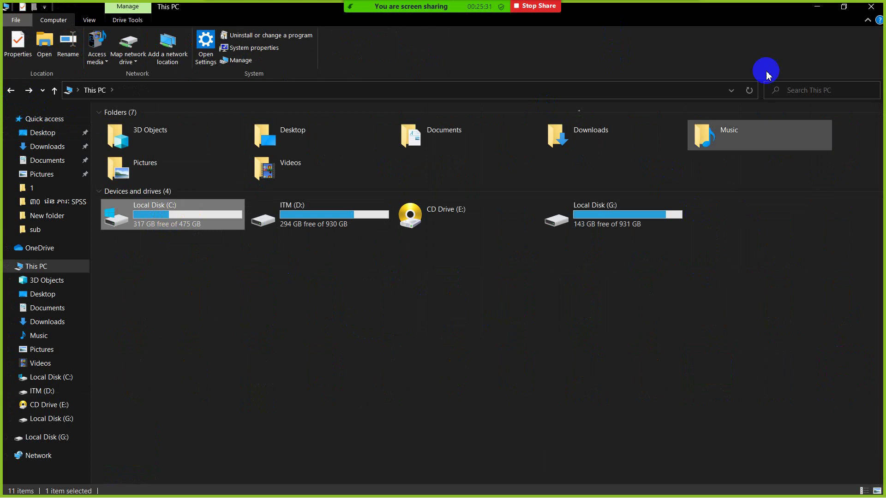
click(815, 9)
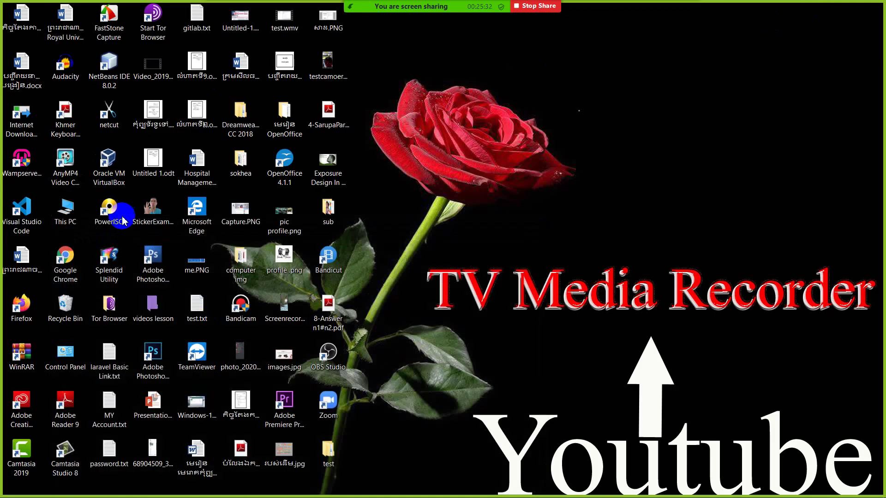
click(69, 170)
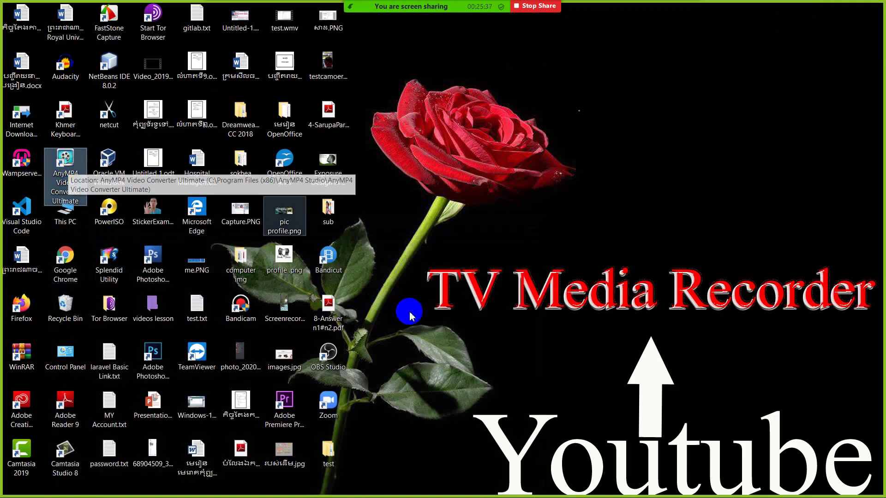
click(339, 406)
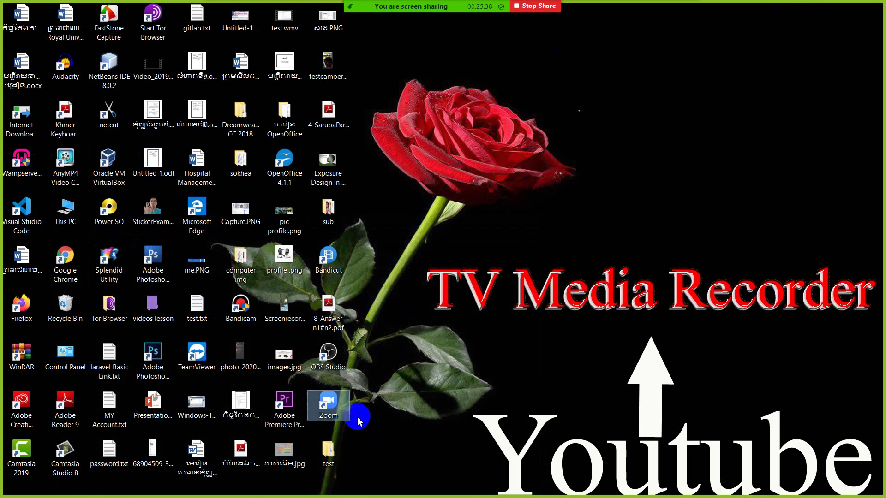
click(332, 359)
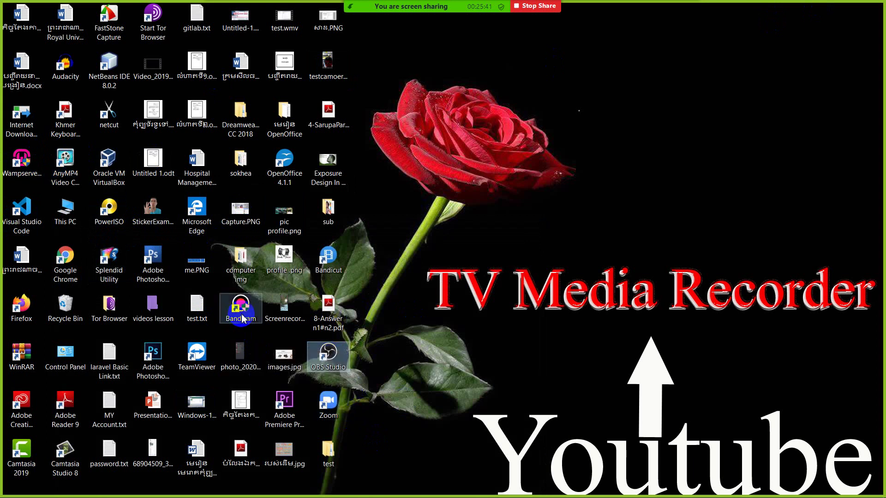
click(242, 318)
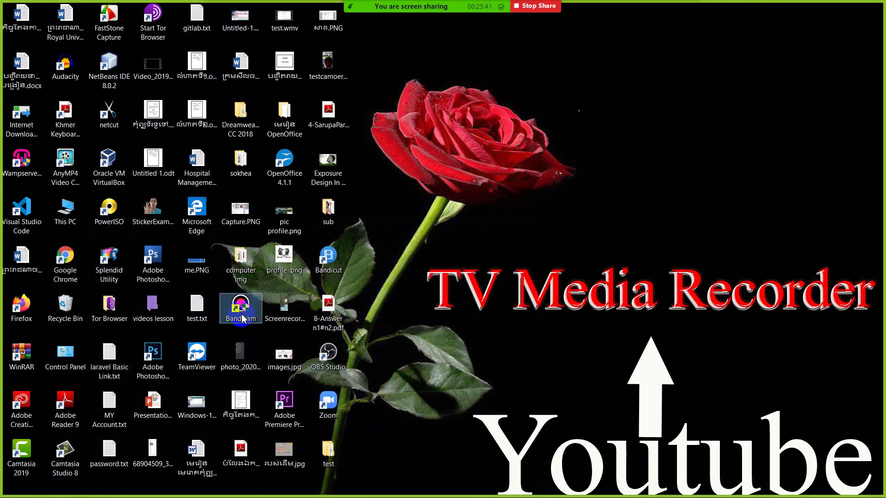
click(284, 167)
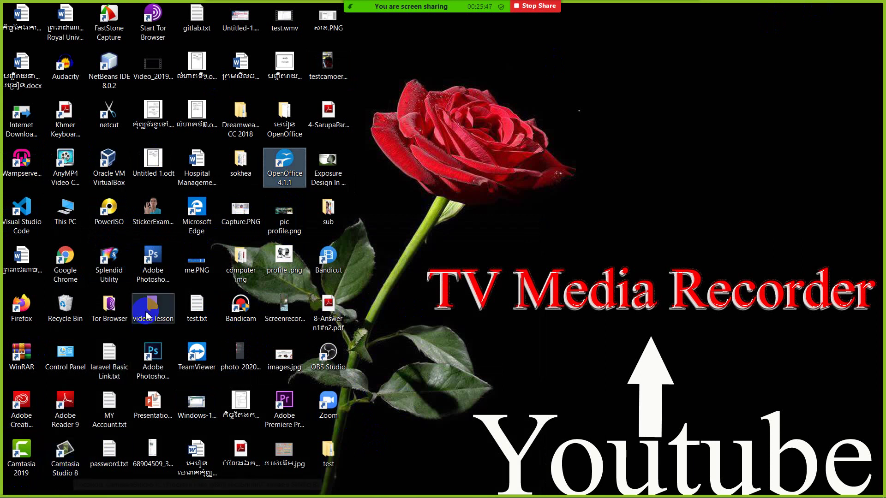
click(157, 286)
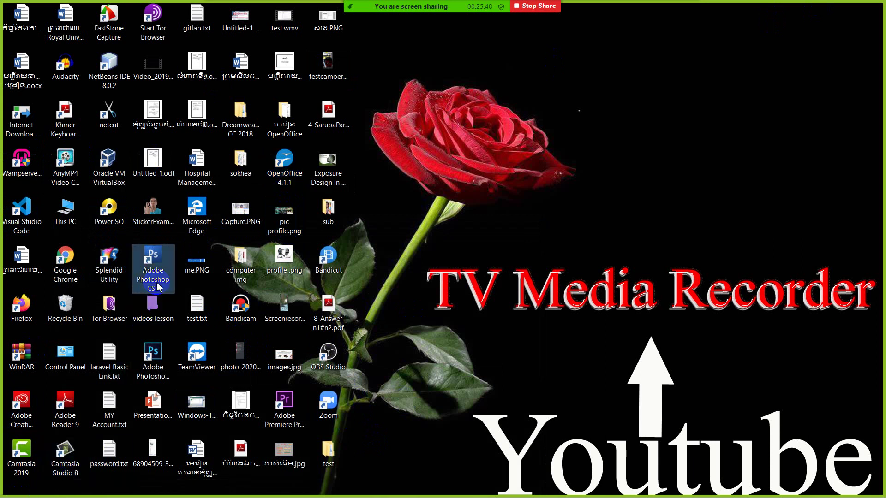
click(300, 414)
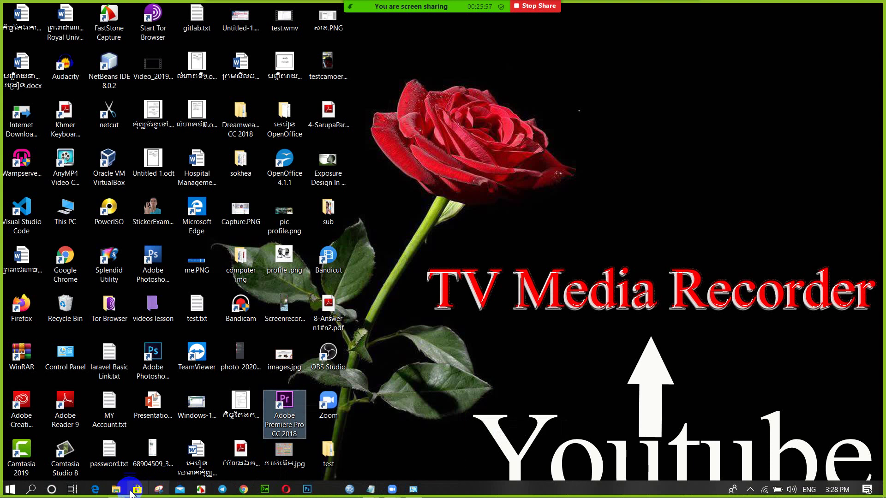
mouse_move(117, 488)
click(215, 443)
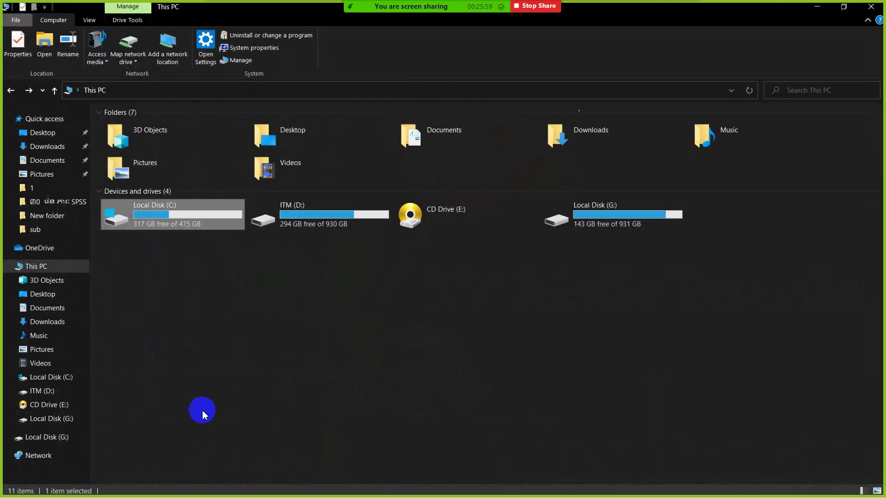
Step: Open Local Disk (C:), browse its folders, then switch to the Desktop folder
double_click(195, 218)
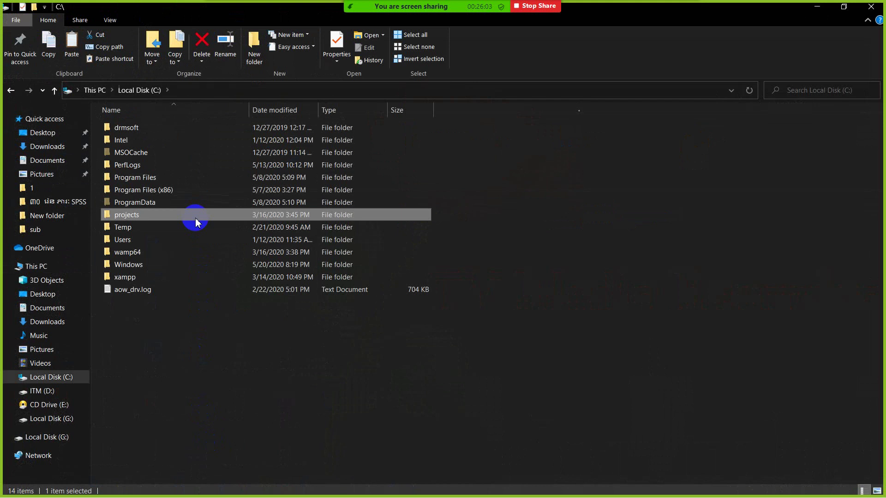
click(168, 334)
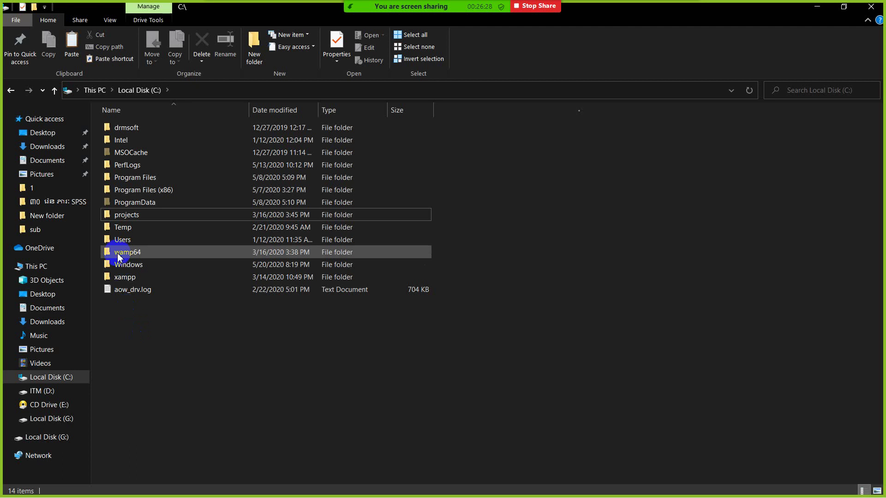
click(45, 134)
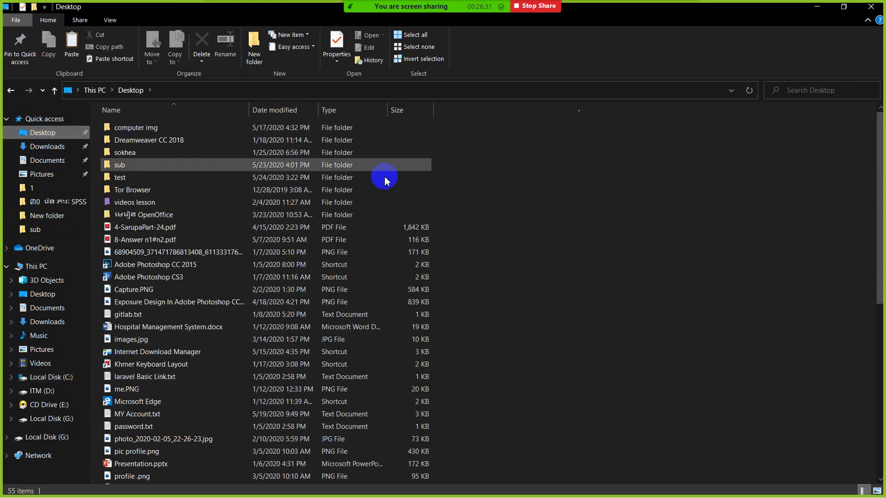
Step: Minimize and restore Explorer, then go to This PC and select the ITM (D:) drive
click(823, 9)
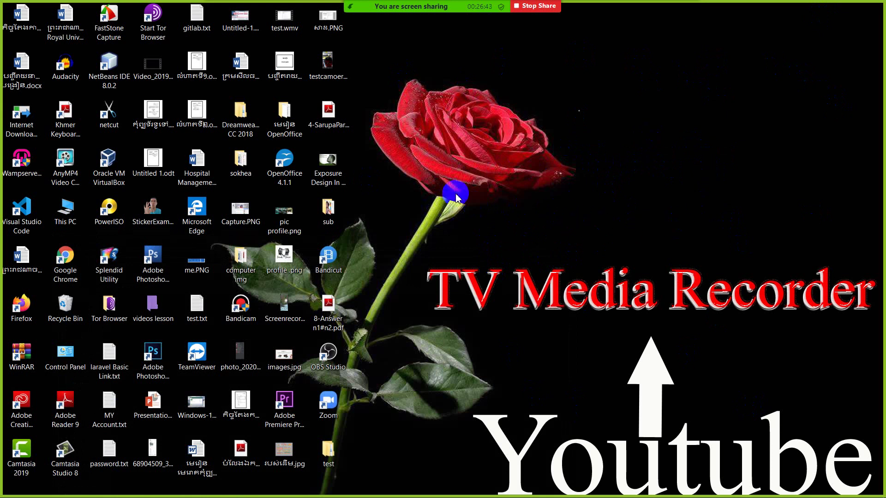
mouse_move(332, 493)
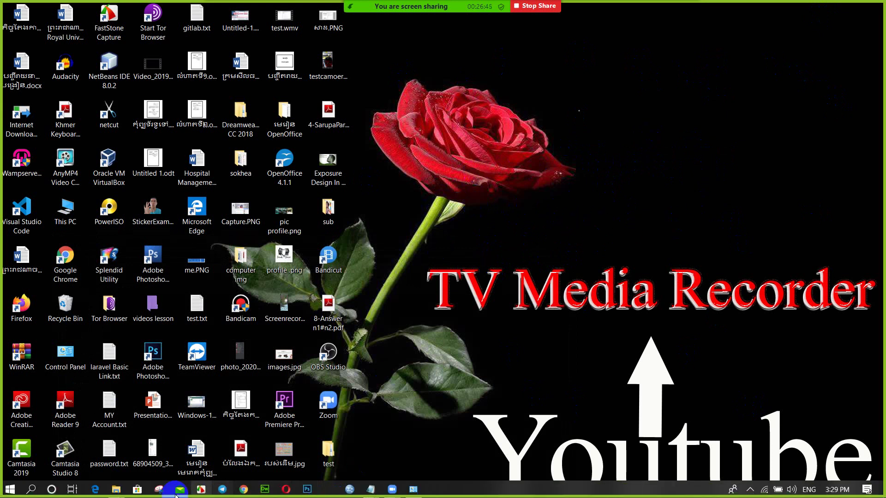
mouse_move(125, 491)
click(180, 450)
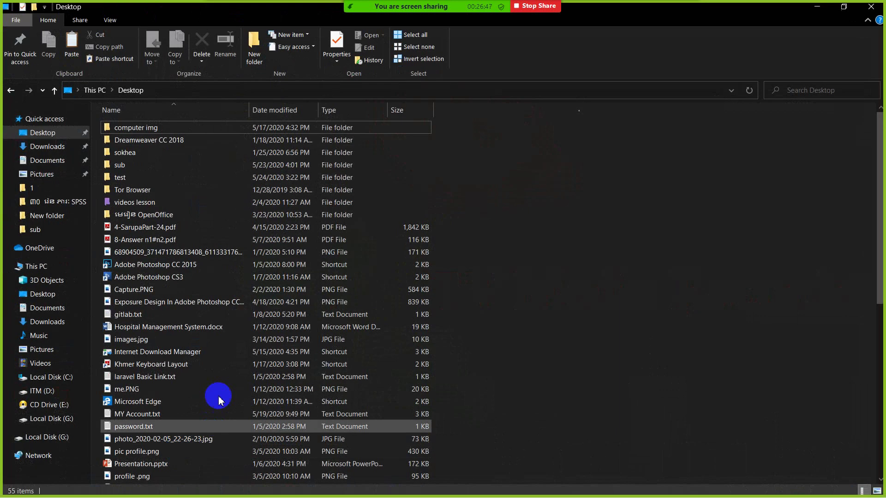
click(36, 266)
click(302, 223)
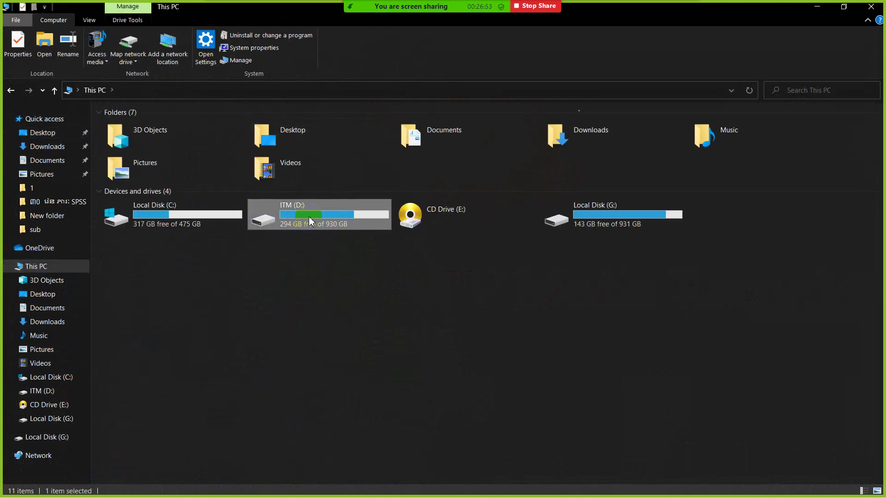
double_click(309, 221)
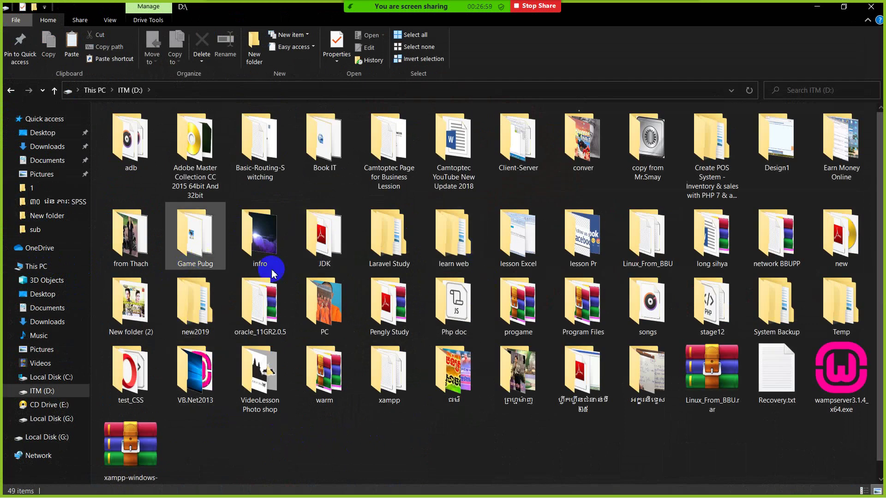
click(314, 302)
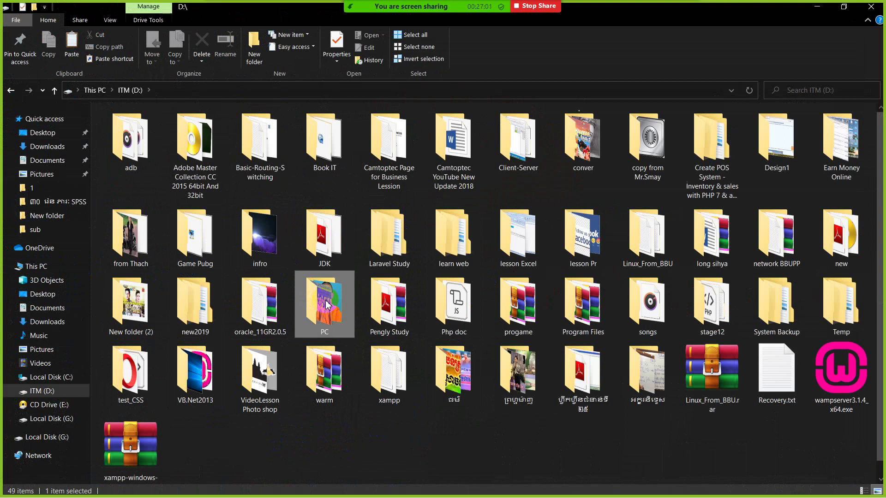
double_click(326, 305)
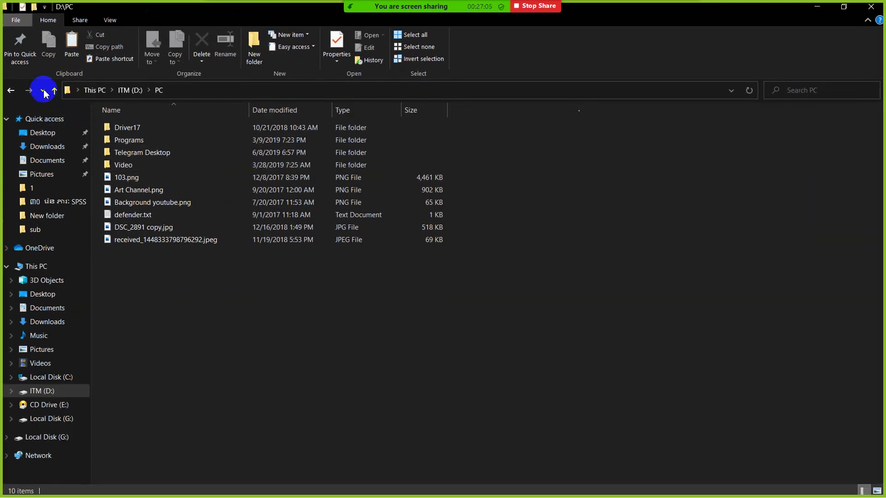
click(6, 92)
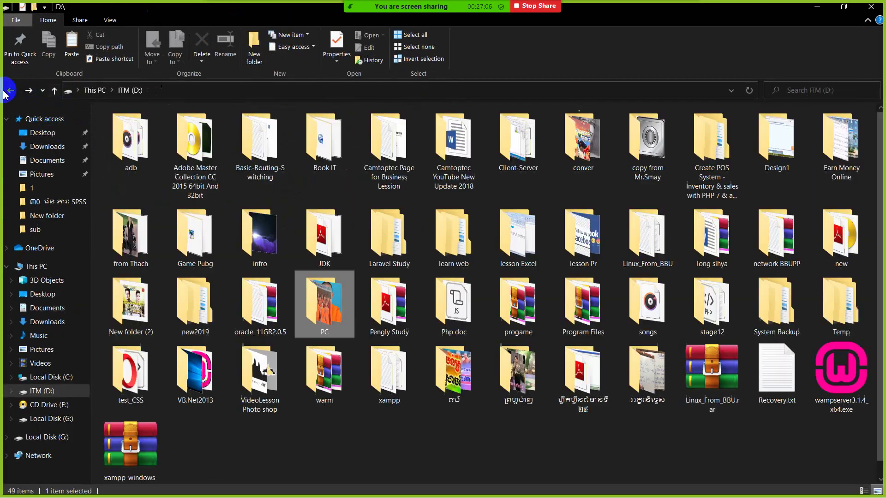
double_click(392, 299)
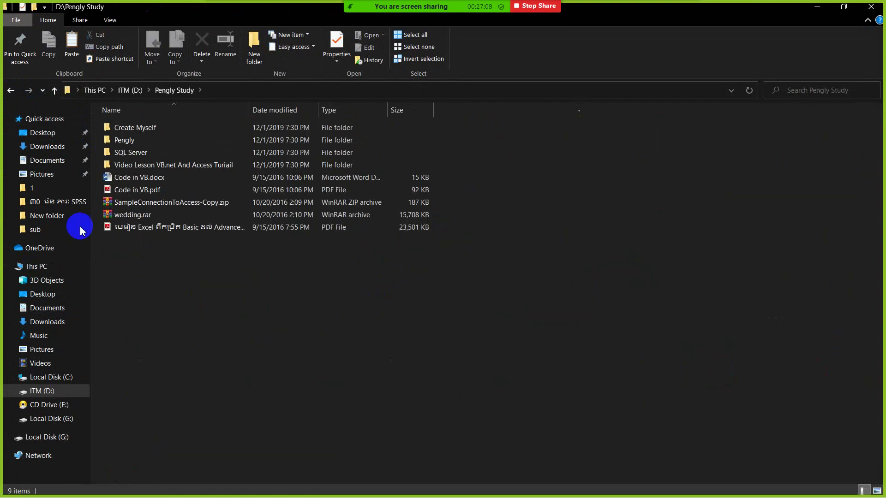
click(10, 90)
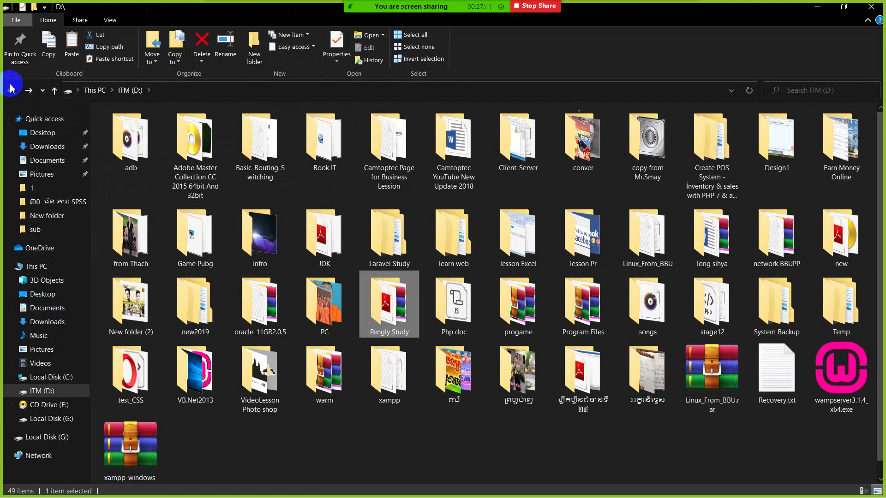
click(44, 267)
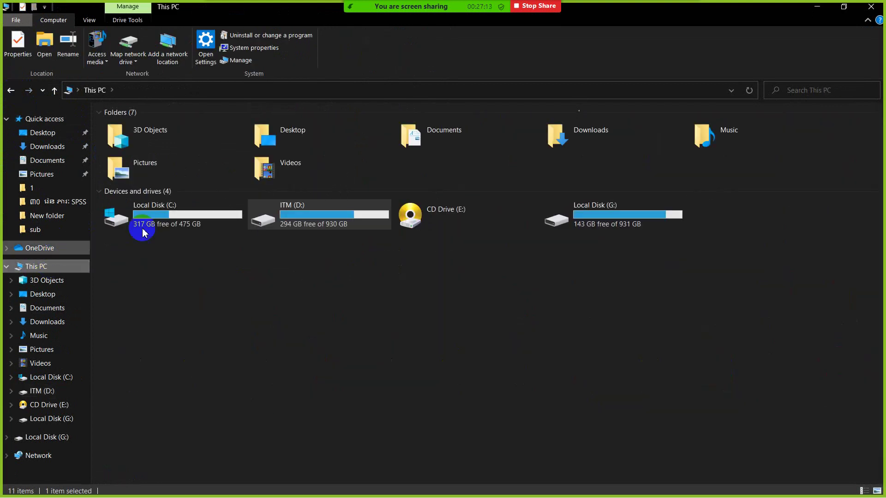
click(177, 226)
double_click(177, 226)
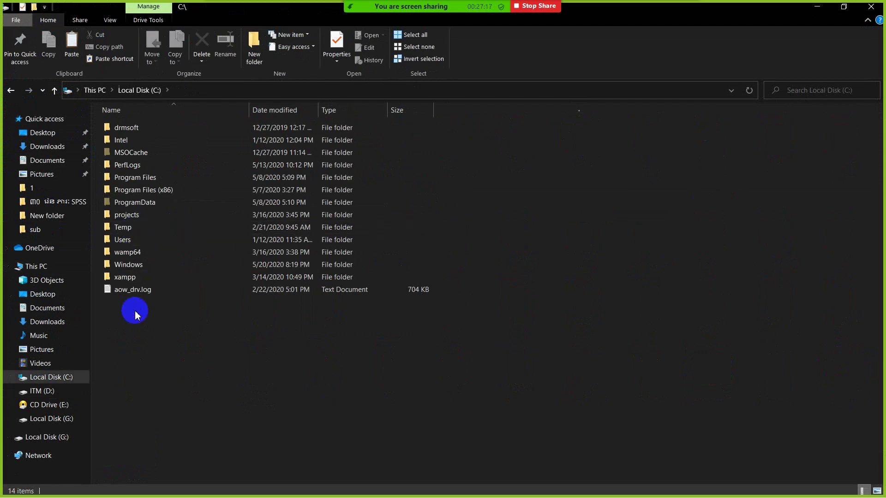
click(11, 91)
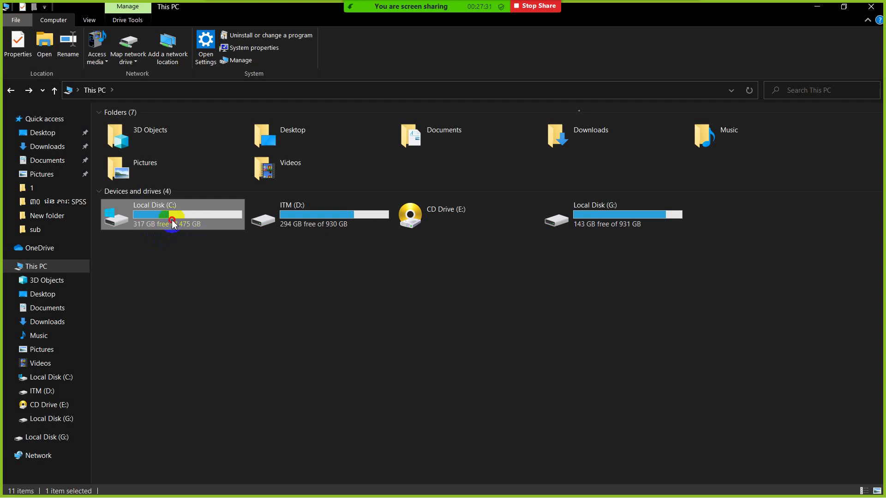
Step: Open Local Disk (C:) and select all its items, then go back and open ITM (D:)
double_click(173, 223)
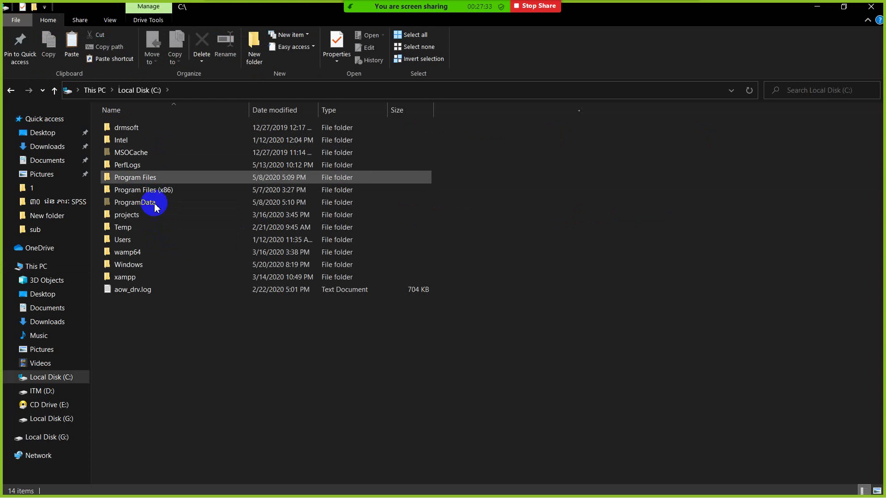
drag(115, 311, 145, 130)
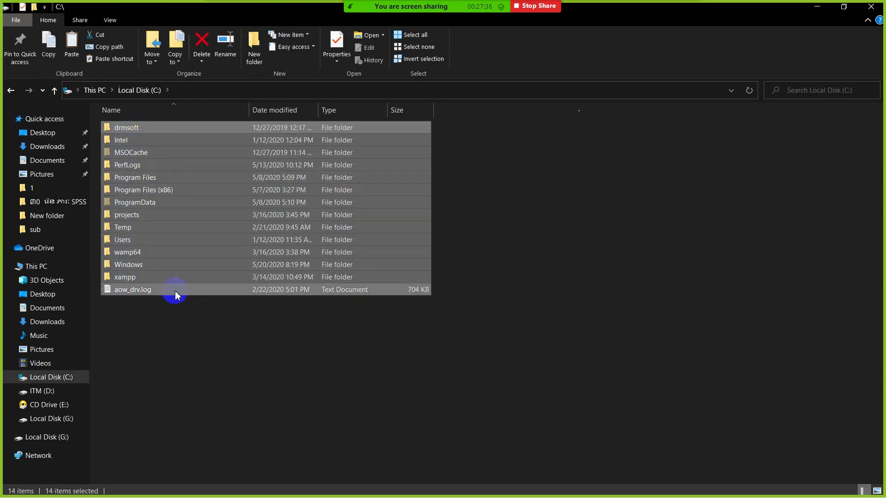
click(11, 90)
click(308, 215)
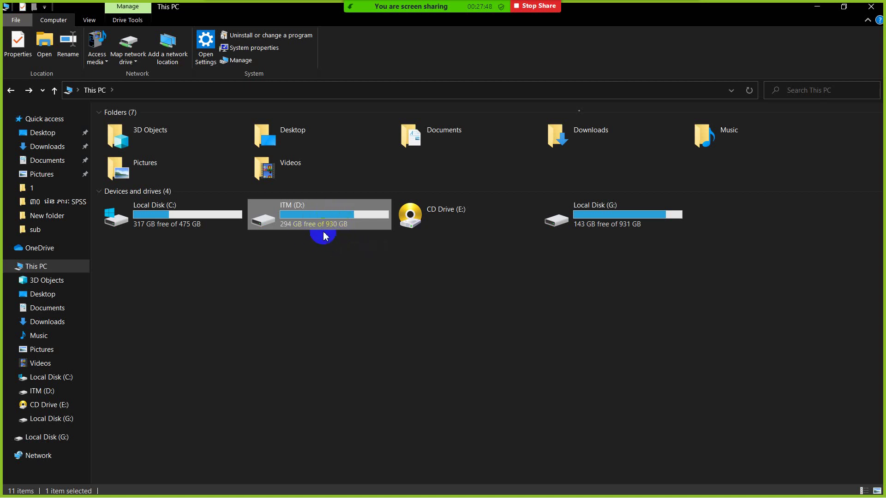
double_click(326, 226)
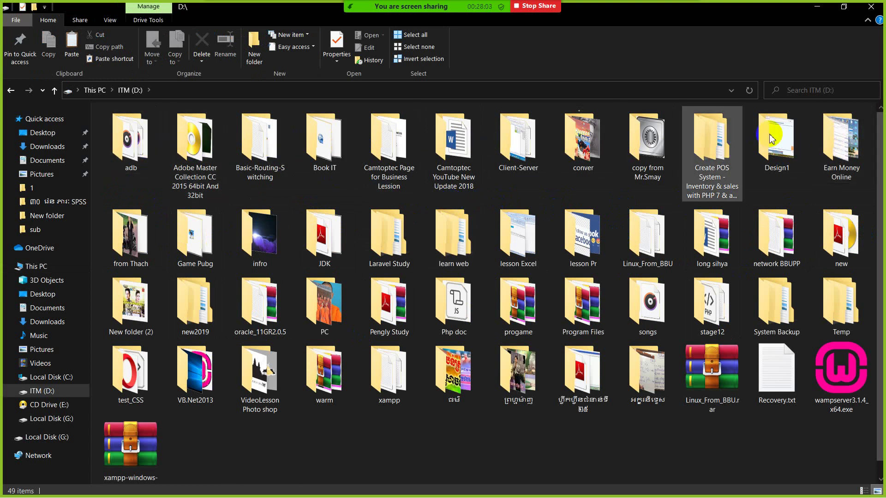
right_click(234, 444)
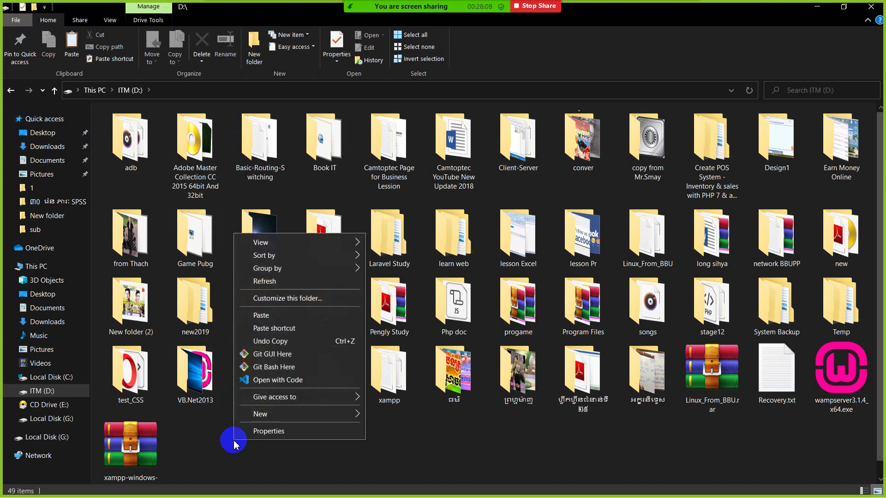
click(299, 415)
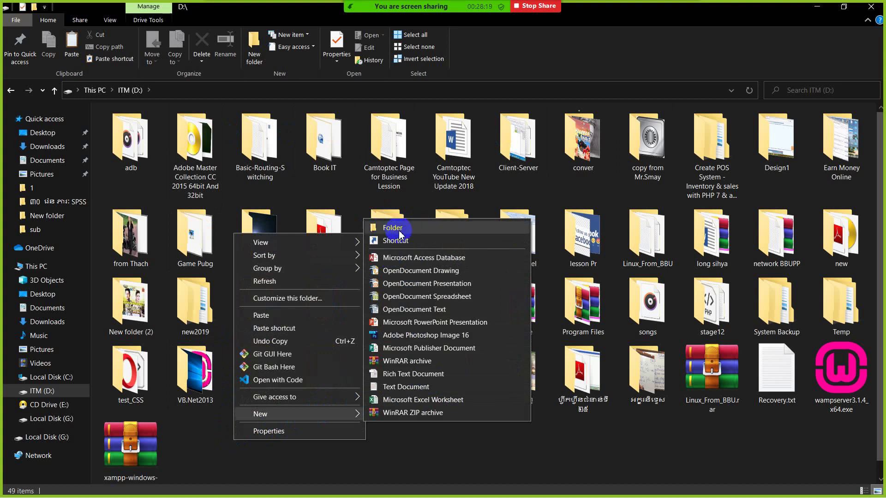
click(386, 448)
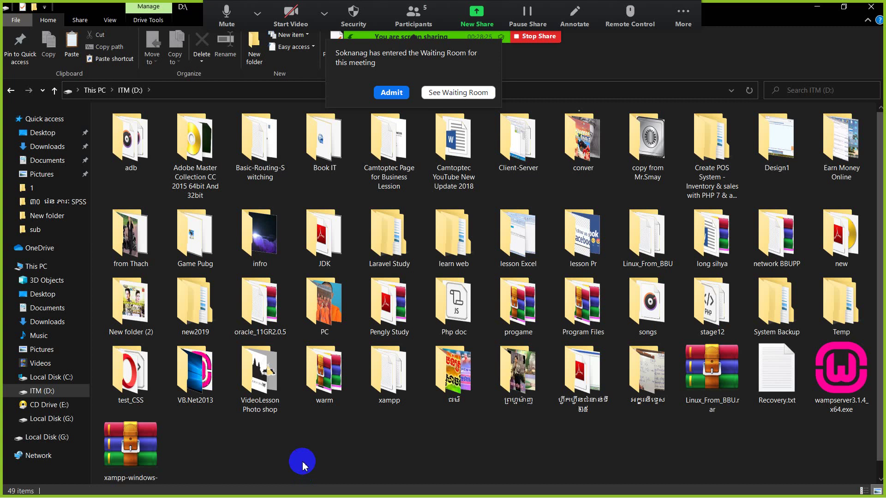
Step: Admit the waiting participant in Zoom, close File Explorer and refresh the desktop
click(390, 93)
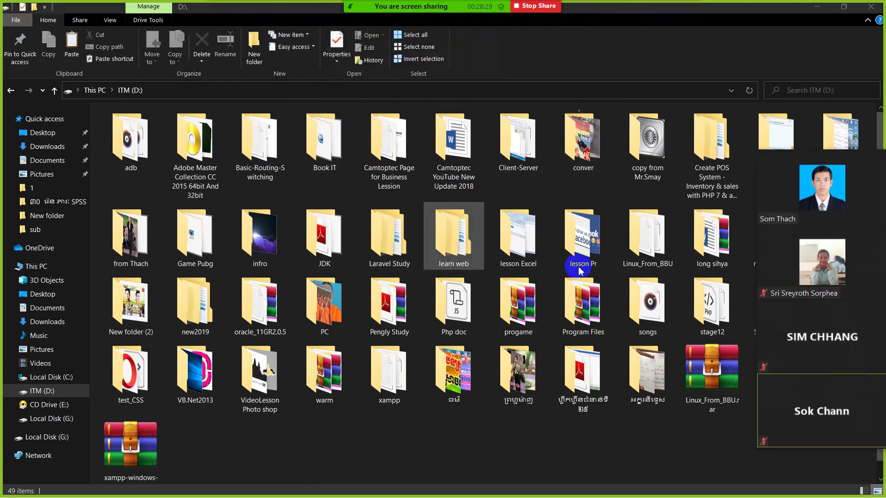
click(871, 5)
right_click(871, 7)
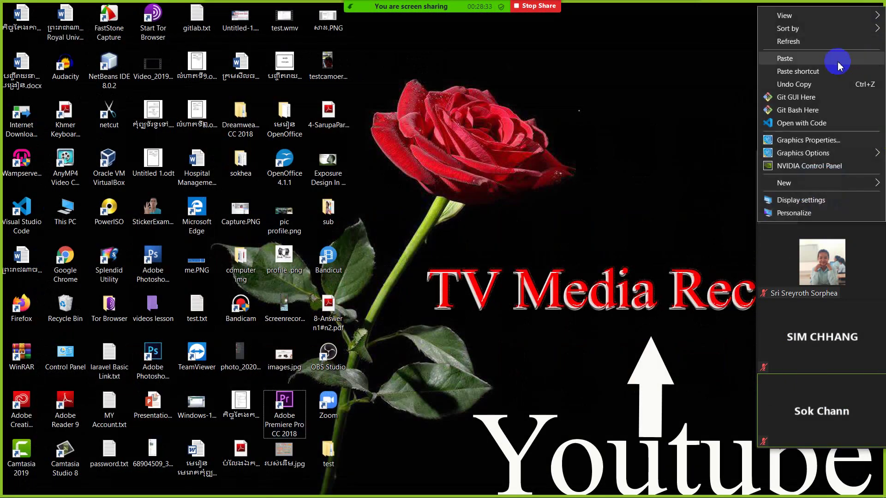
click(811, 41)
Step: Refresh the desktop again and bring the untitled Notepad outline to the front
right_click(548, 113)
click(568, 146)
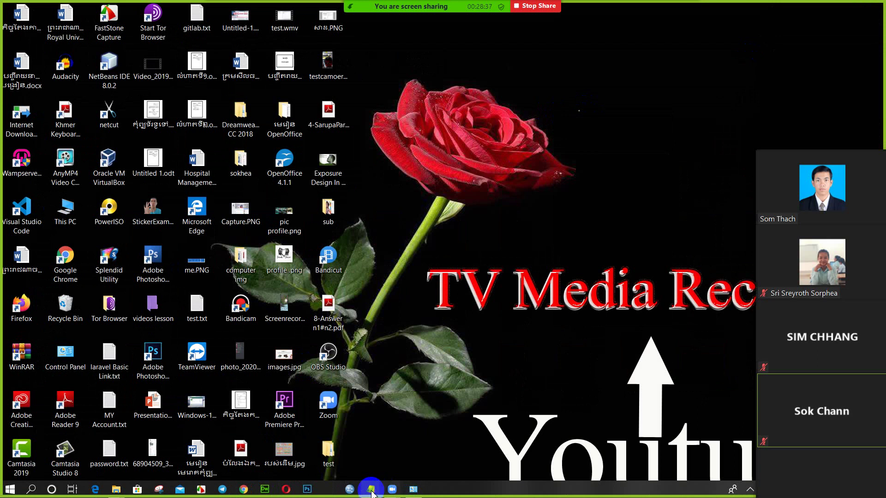
click(372, 492)
click(402, 459)
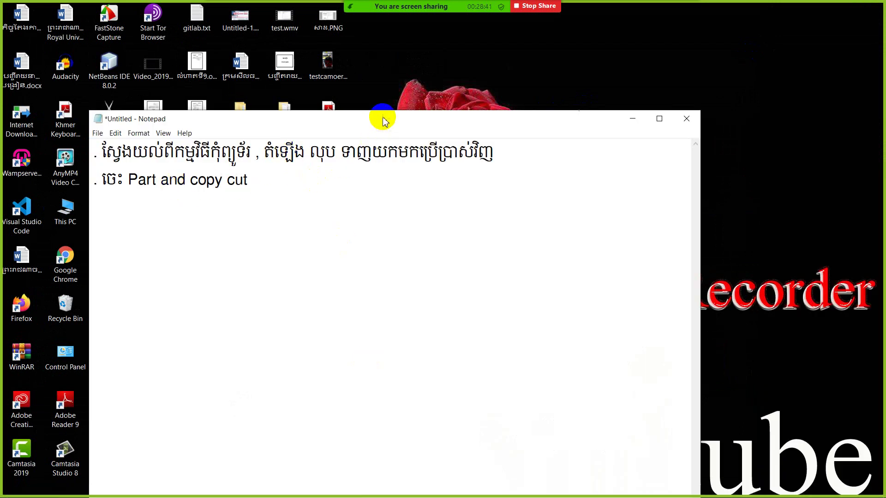
drag(383, 121, 281, 100)
right_click(681, 92)
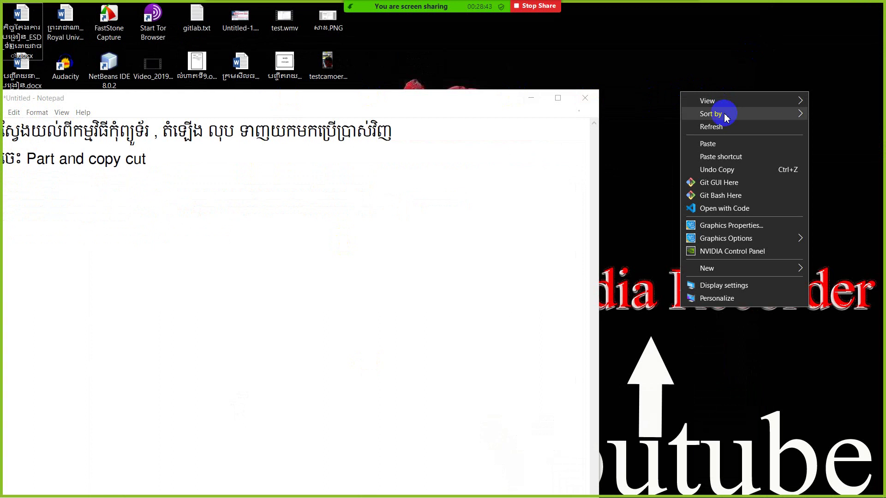
click(720, 128)
right_click(721, 135)
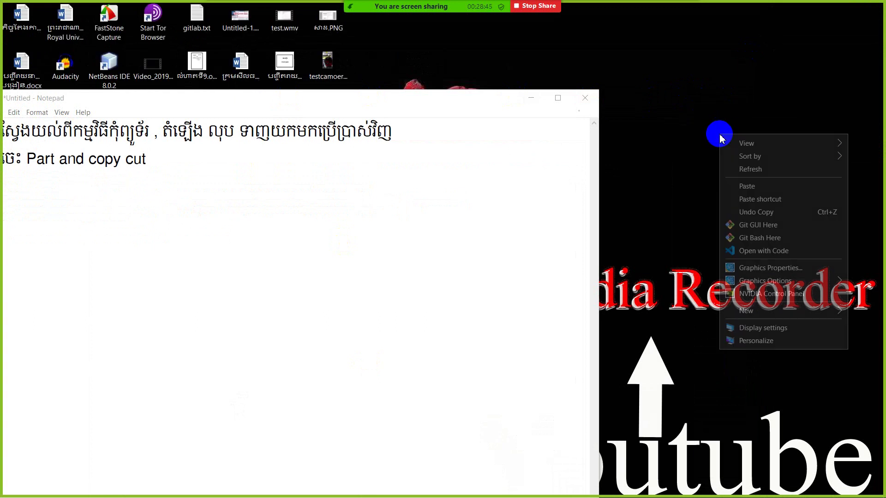
click(740, 169)
right_click(741, 170)
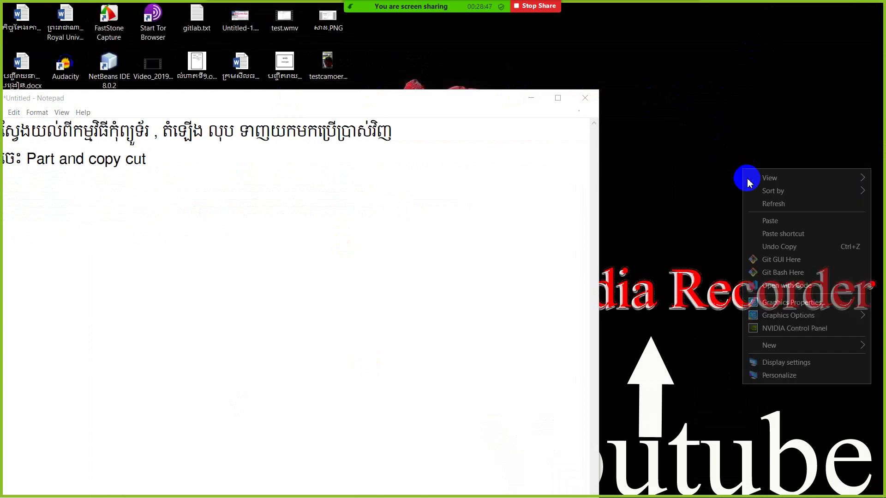
click(759, 203)
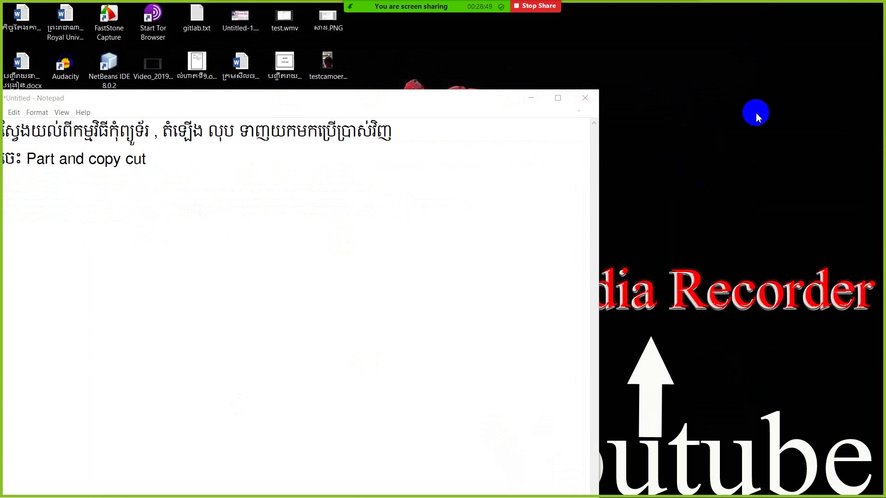
right_click(771, 111)
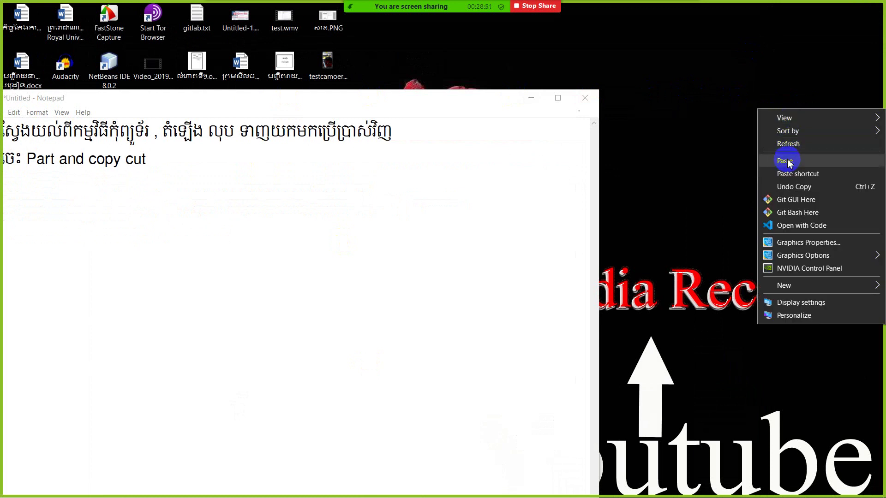
click(788, 143)
drag(490, 103, 501, 100)
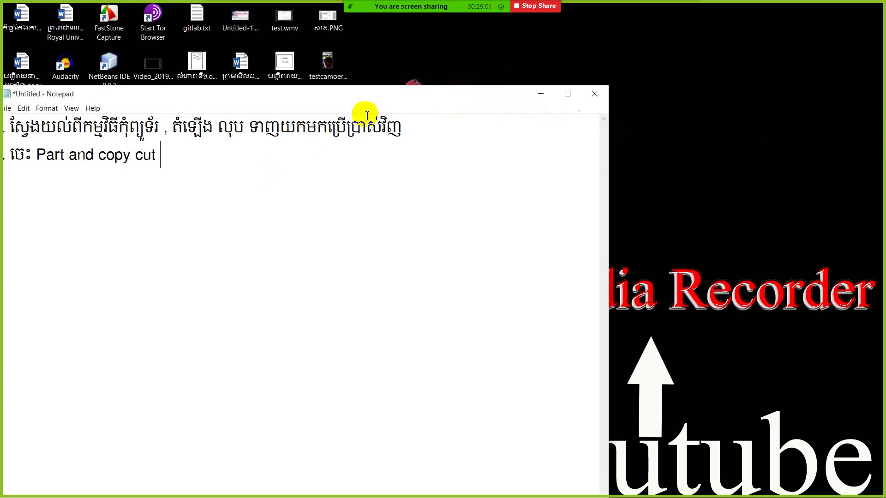
click(452, 96)
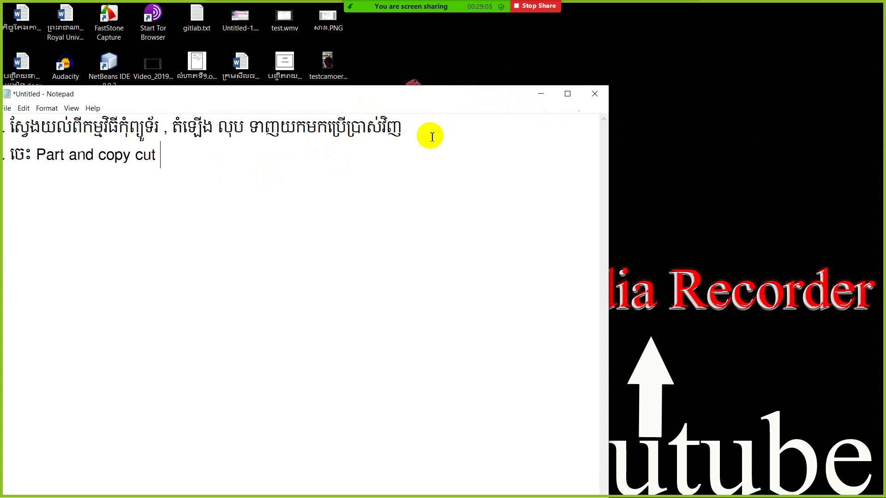
Step: On a new line below 'Part and copy cut', type the Khmer topic 'ការចាក់សោរកុំព្យូទ័រ និងដោះសោរ'
drag(534, 90, 677, 59)
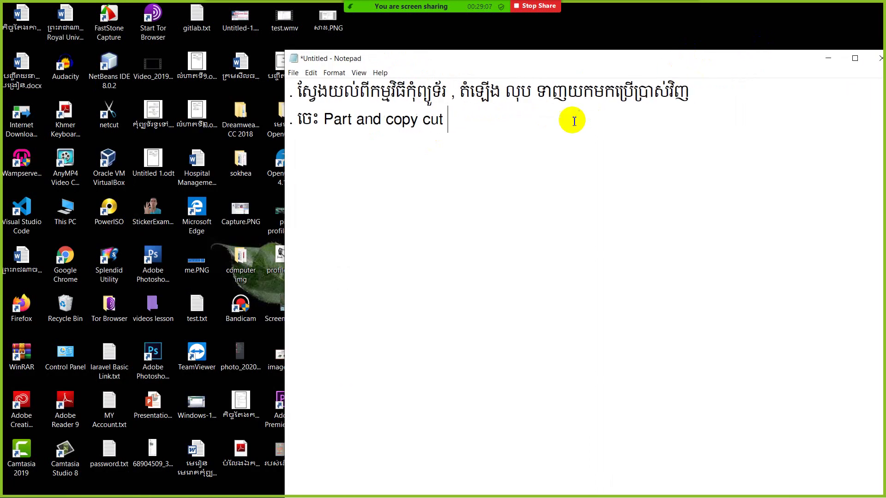
key(Return)
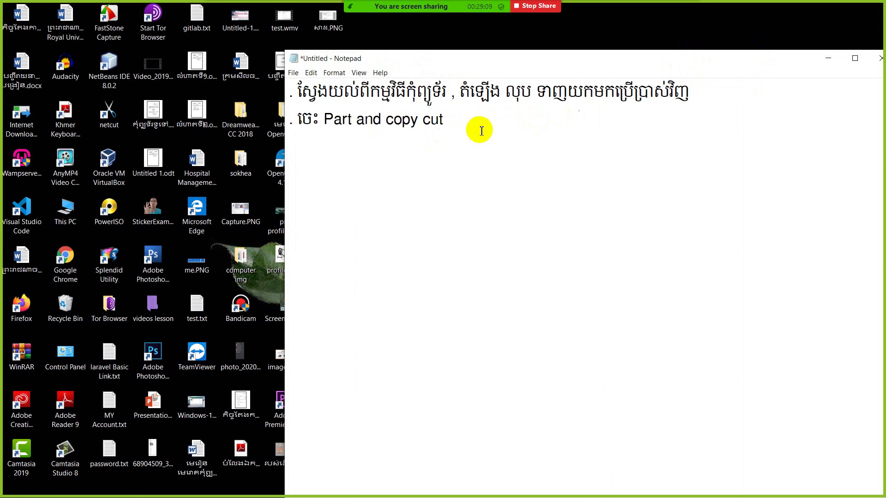
text(3)
key(BackSpace)
text(ការចក)
key(BackSpace)
text(ាក់សោ)
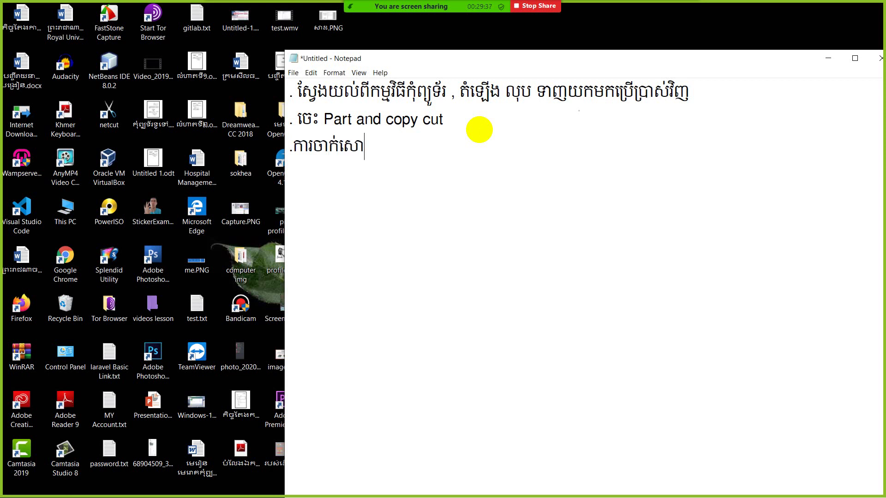
text(រកុំព្យូទ័រ )
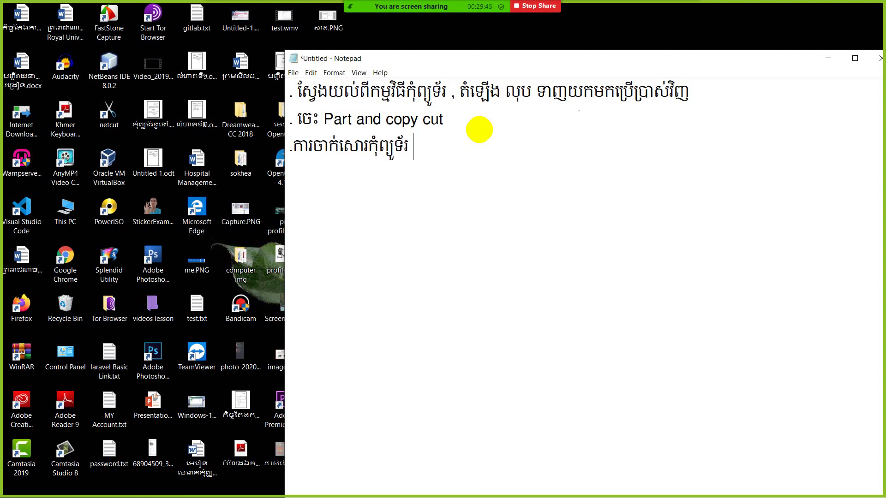
text(និងដោះសោរ)
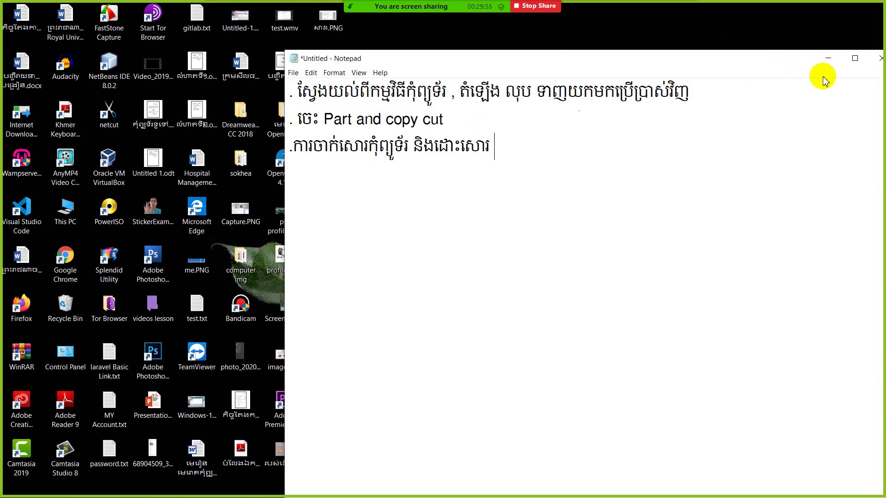
Step: Minimize the Notepad outline and refresh the desktop
drag(773, 63, 625, 95)
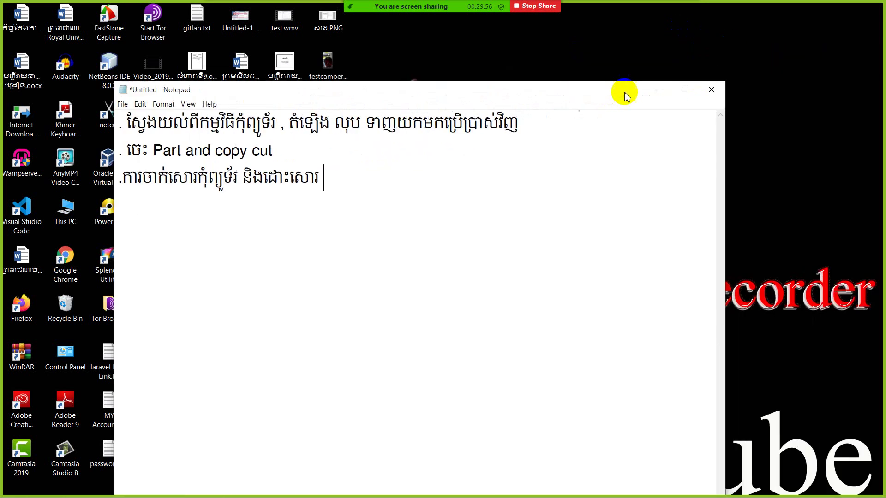
click(653, 89)
right_click(566, 72)
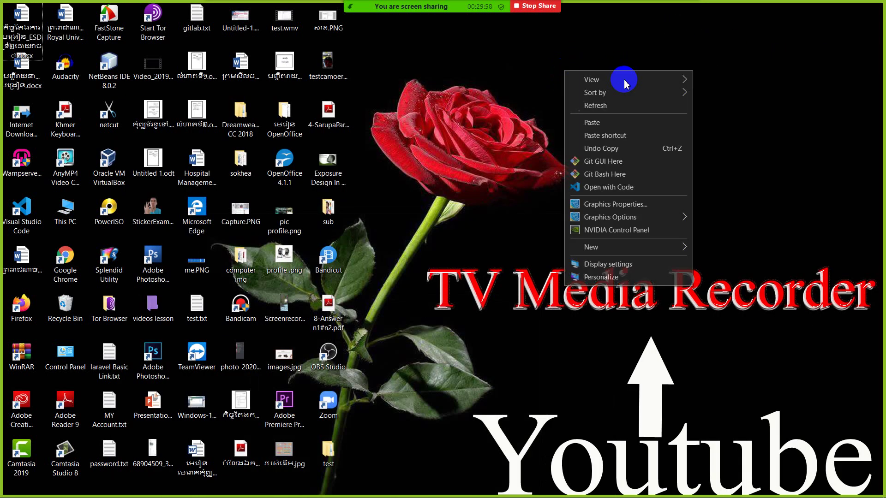
click(618, 107)
Step: Refresh the desktop four more times
right_click(618, 104)
click(637, 139)
right_click(641, 147)
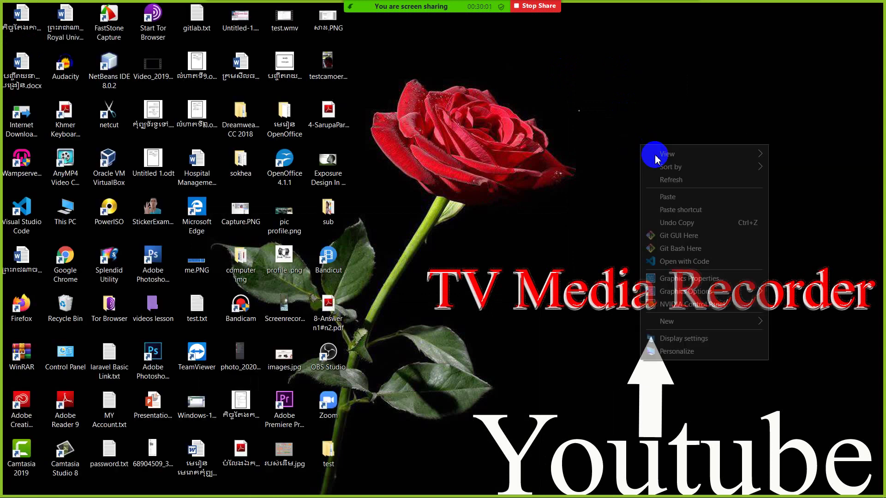
click(658, 180)
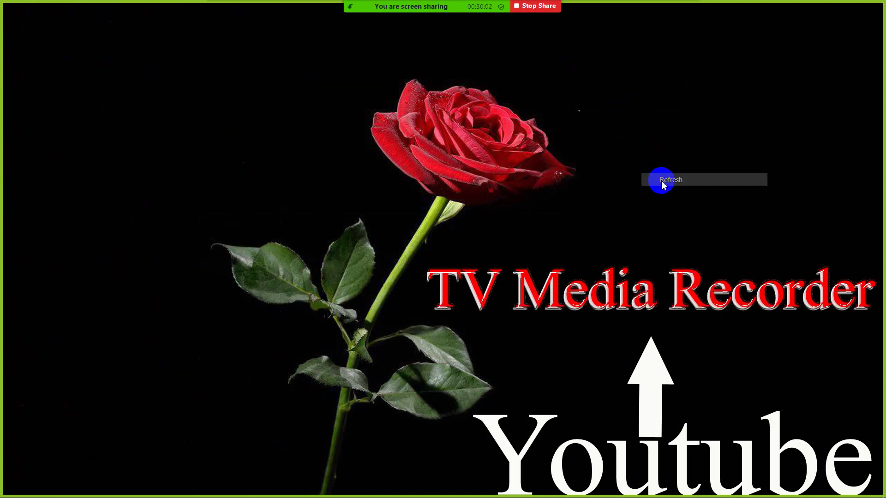
right_click(606, 176)
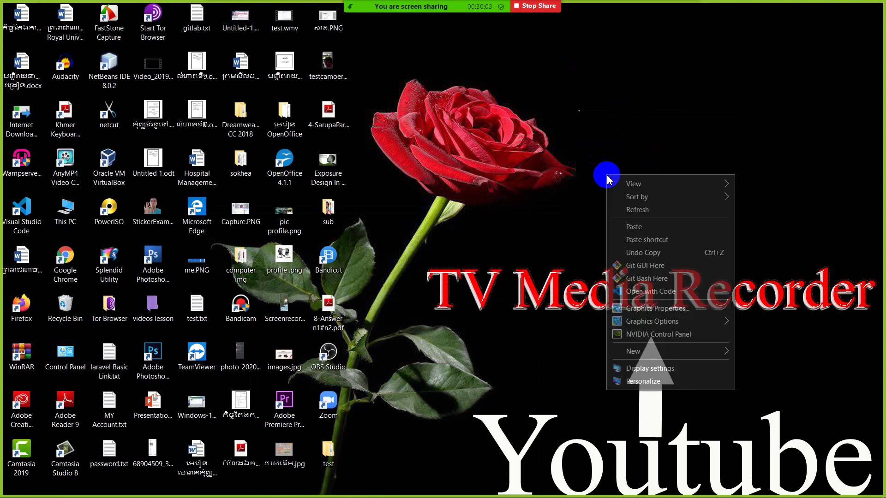
click(614, 213)
right_click(568, 186)
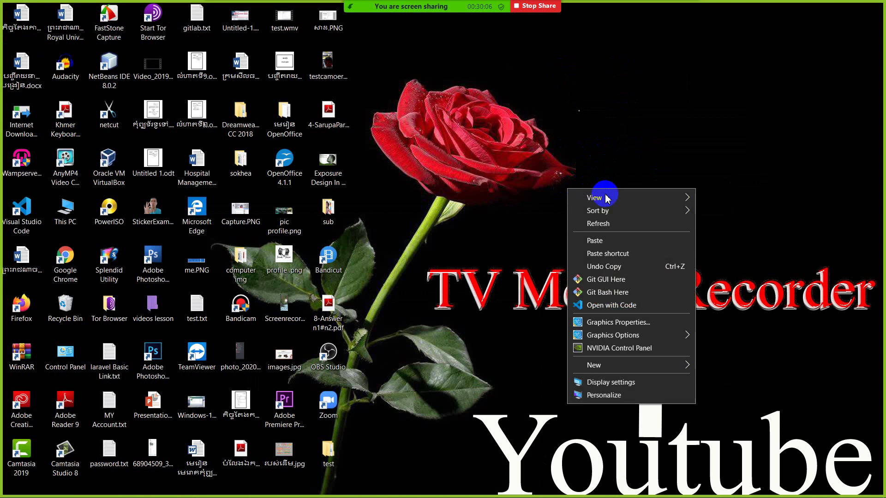
click(612, 224)
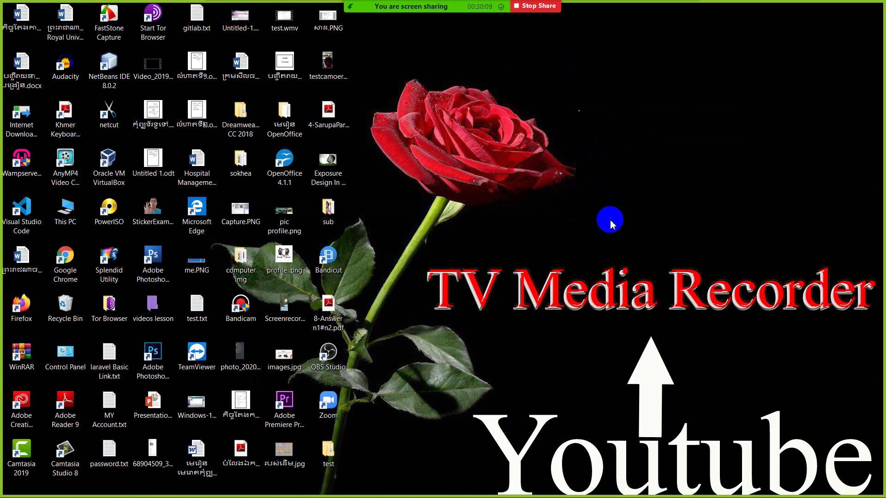
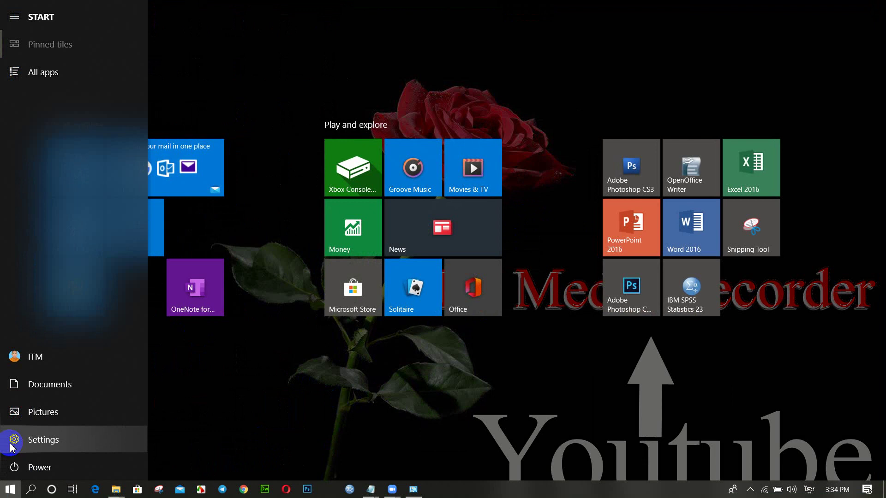
Step: Go to Settings > Accounts > Sign-in options
click(14, 441)
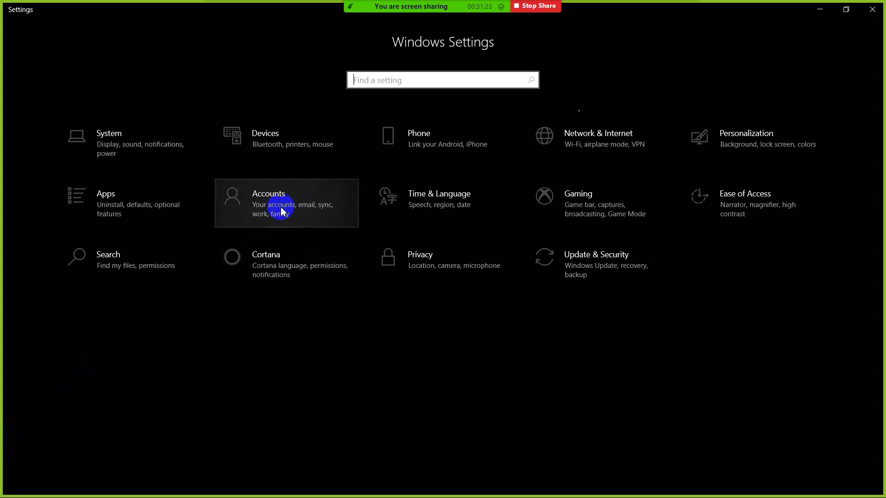
click(282, 211)
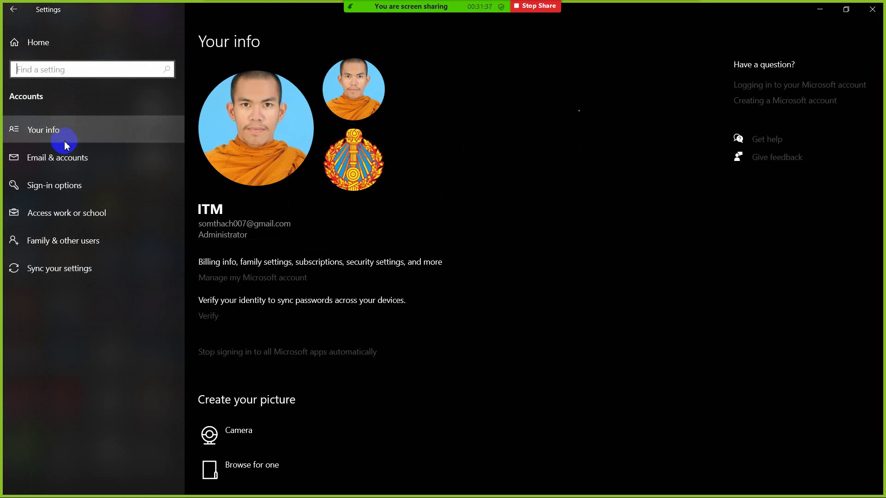
click(64, 145)
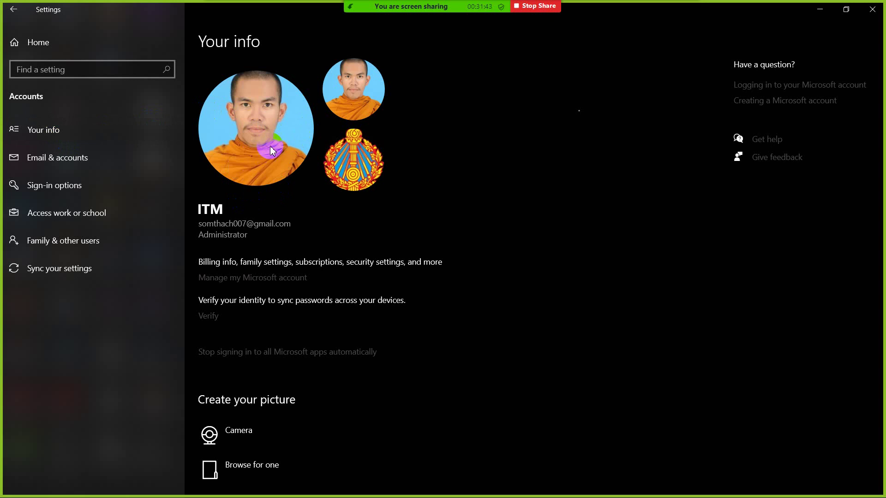
click(62, 190)
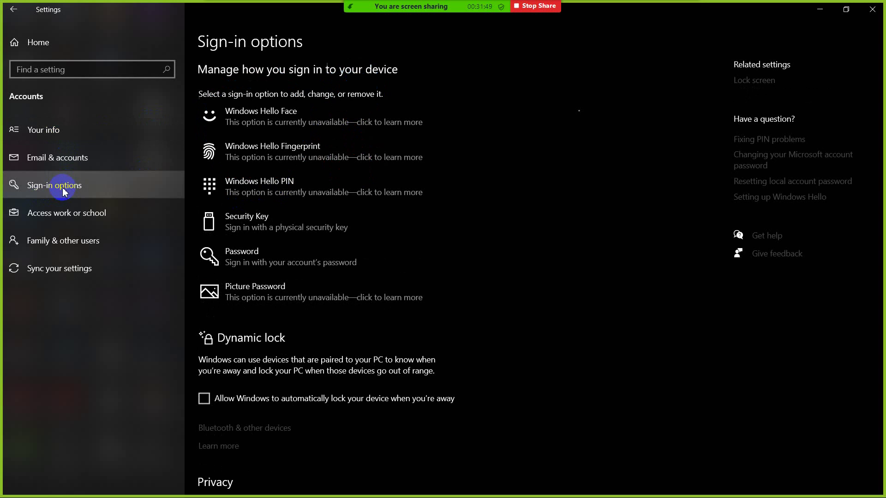
Step: Dismiss the meeting popup, expand the Password option and choose Add to create a password
scroll(279, 242, down, 3)
scroll(291, 271, up, 3)
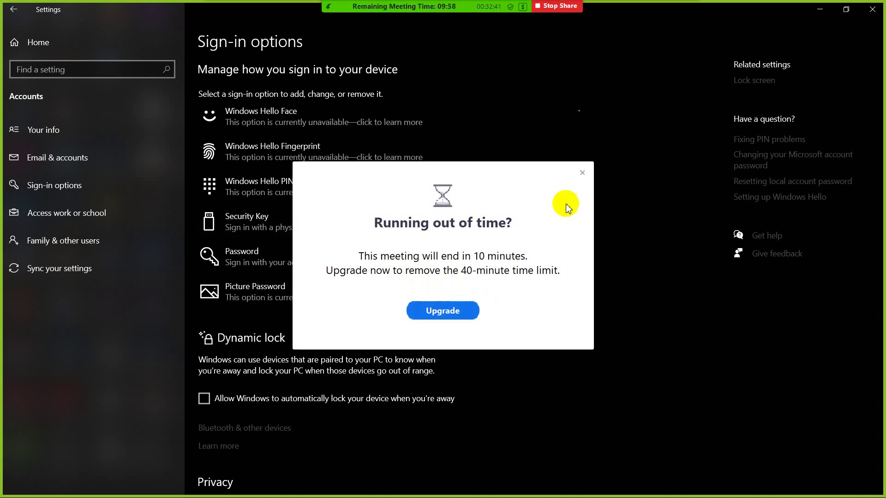
click(581, 173)
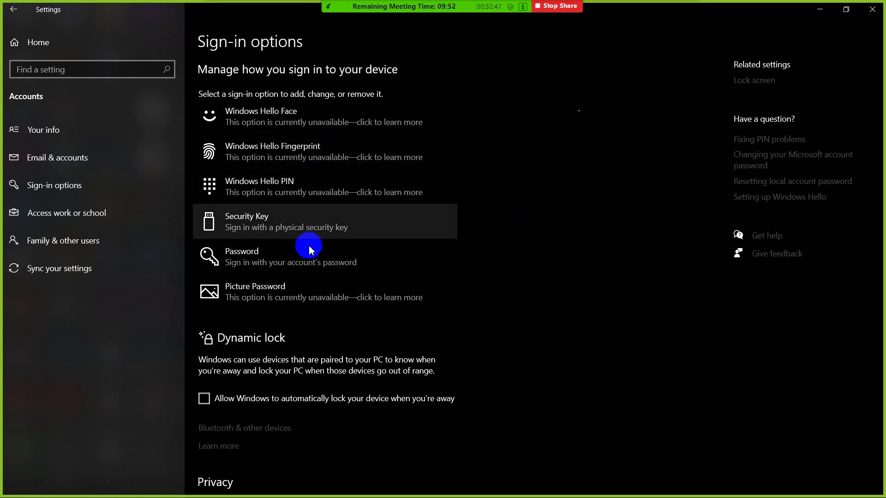
click(254, 261)
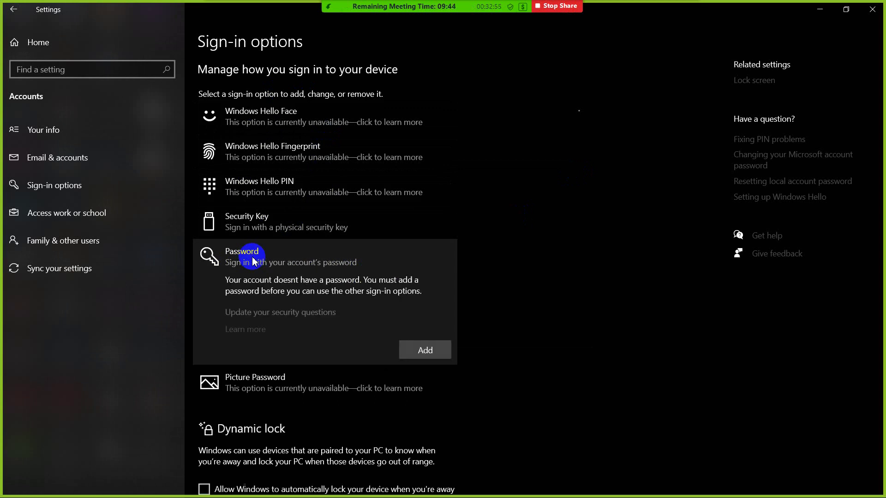
click(423, 350)
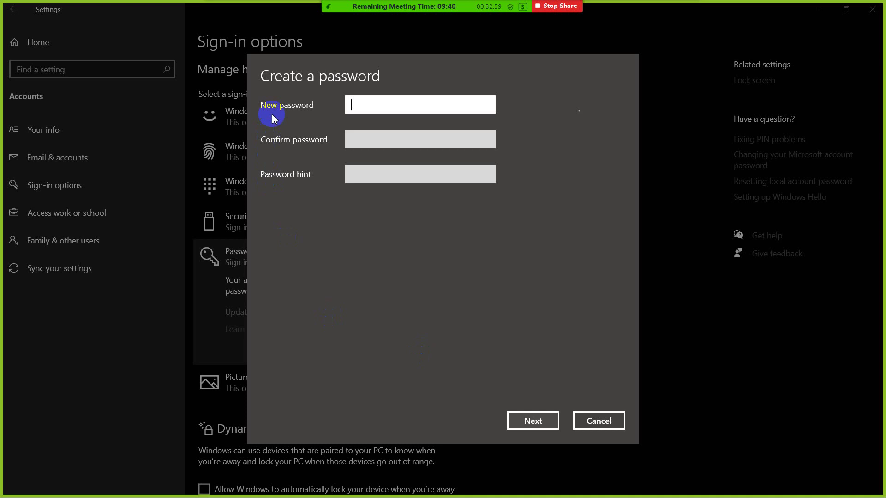
Step: Enter the new password in New password and Confirm password, then reveal the confirmation
click(374, 111)
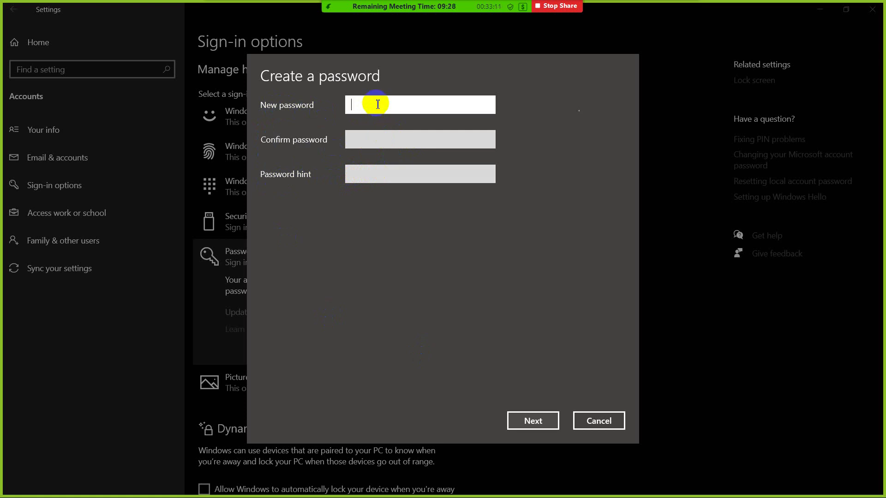
key(BackSpace)
click(377, 143)
text(pas)
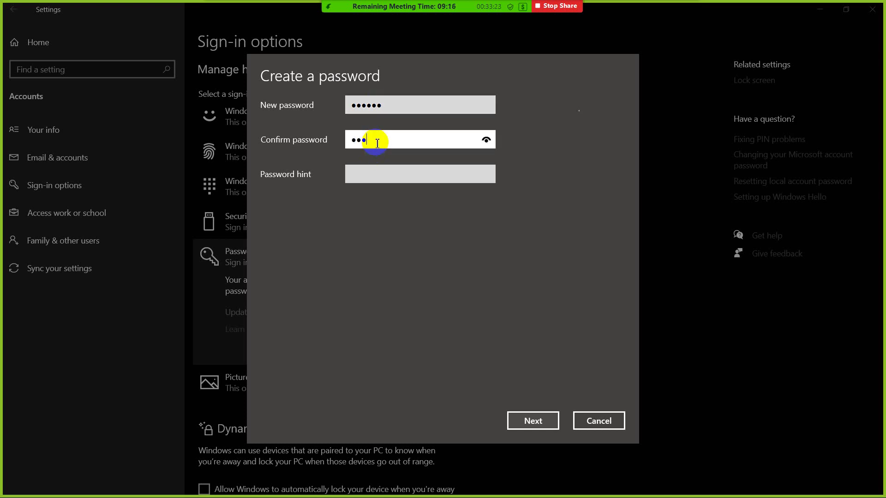
text(swo)
click(484, 141)
Step: Retype both password fields and reveal them to compare the two entries
click(413, 107)
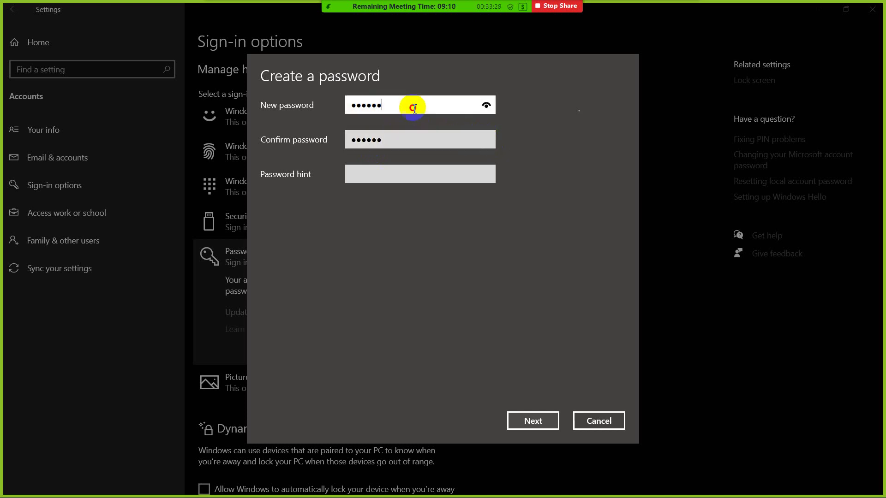
drag(329, 110, 434, 108)
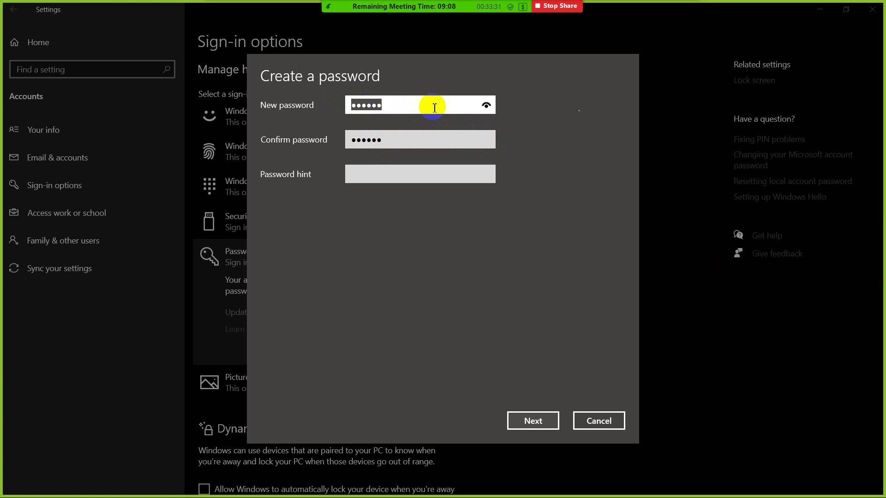
key(BackSpace)
text(passwo)
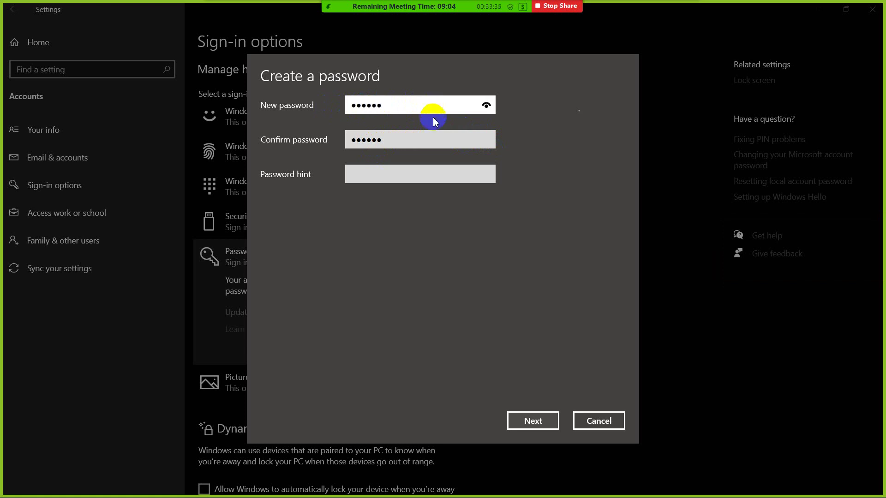
drag(383, 139, 265, 143)
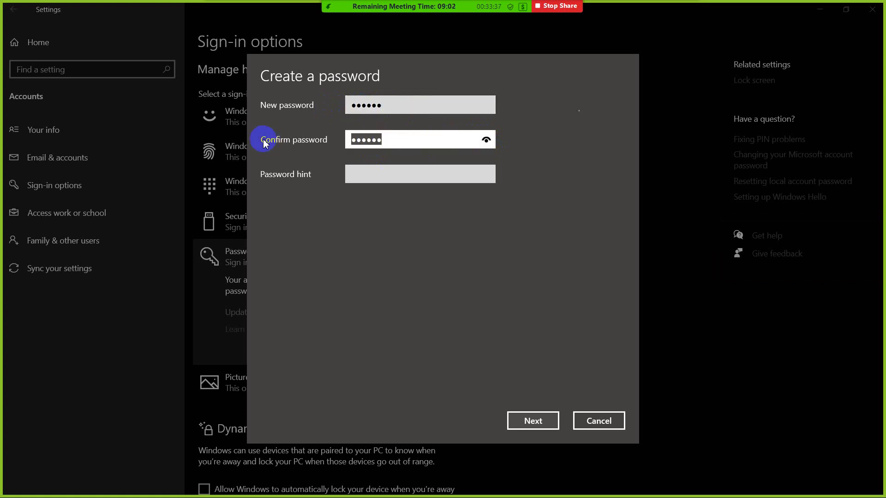
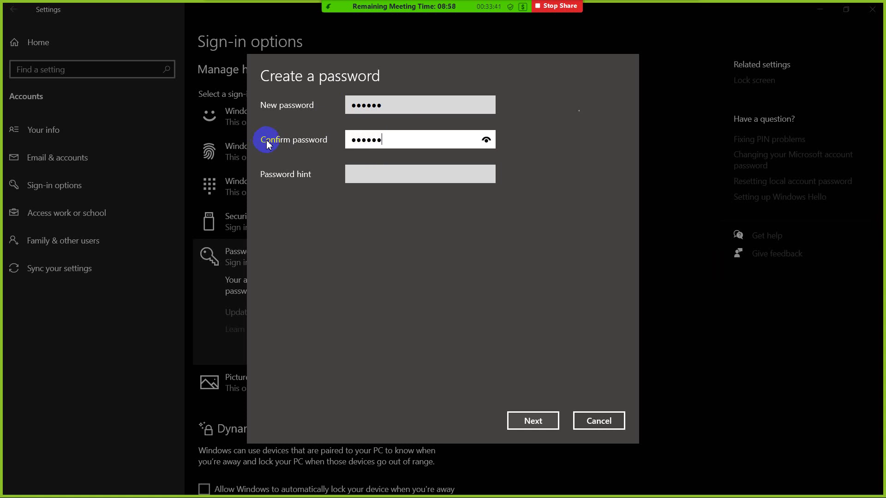
click(491, 142)
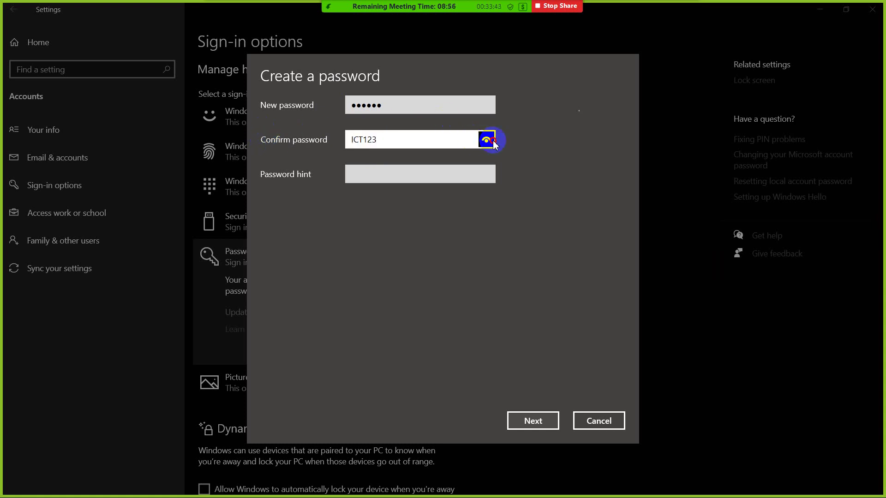
click(486, 107)
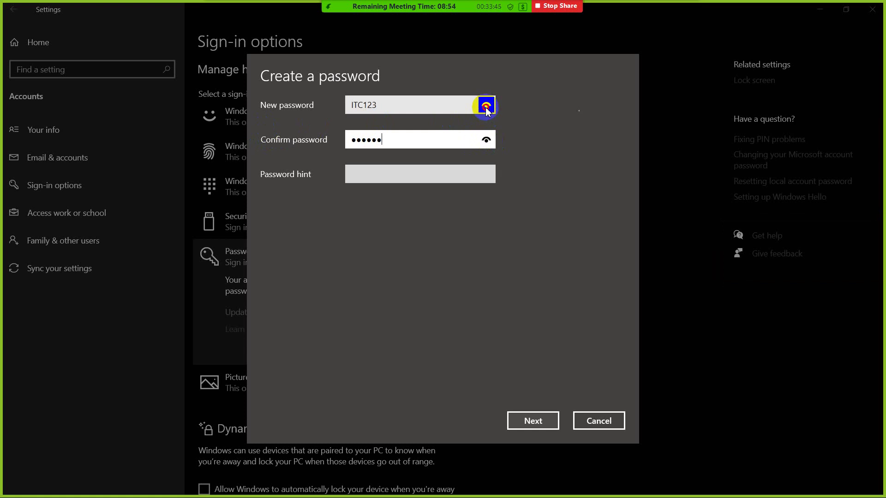
click(376, 176)
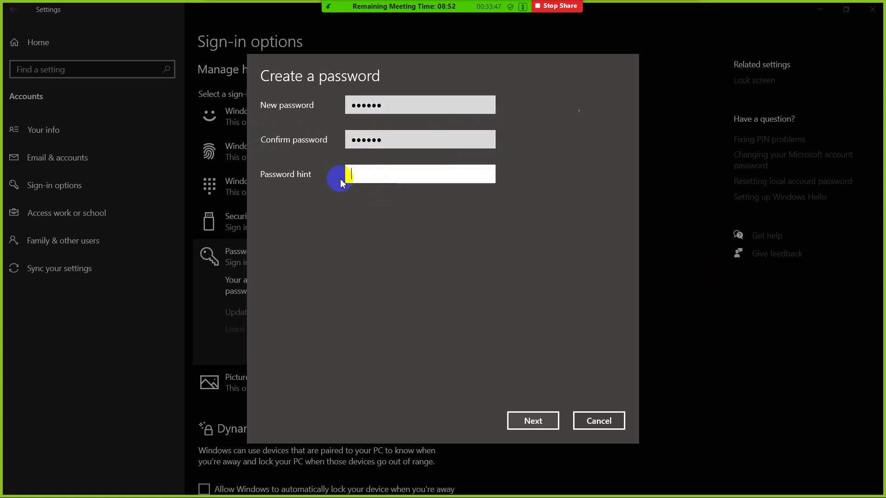
Step: Type the password hint 'You don't know my passord', fixing typos along the way
click(355, 174)
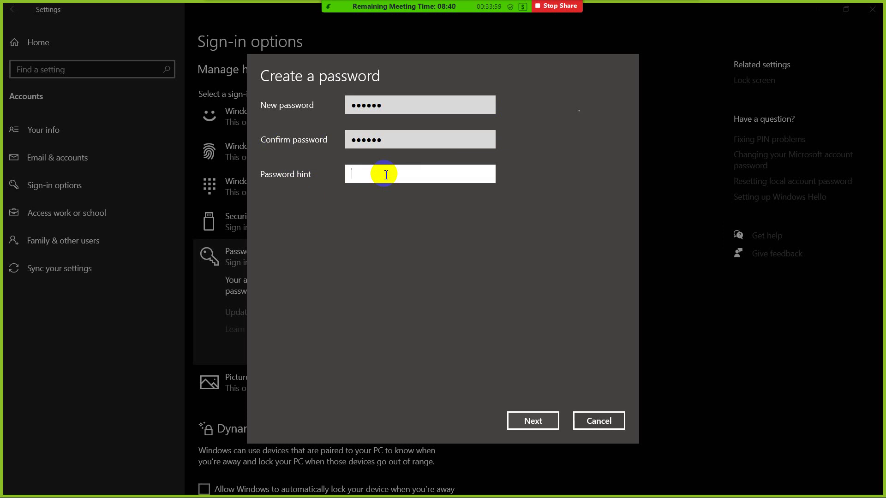
text(I)
text(d)
key(BackSpace)
key(BackSpace)
text(Yiu)
key(BackSpace)
key(BackSpace)
text(iu)
key(BackSpace)
key(BackSpace)
text(ou don't knw)
key(BackSpace)
text(ow my passor)
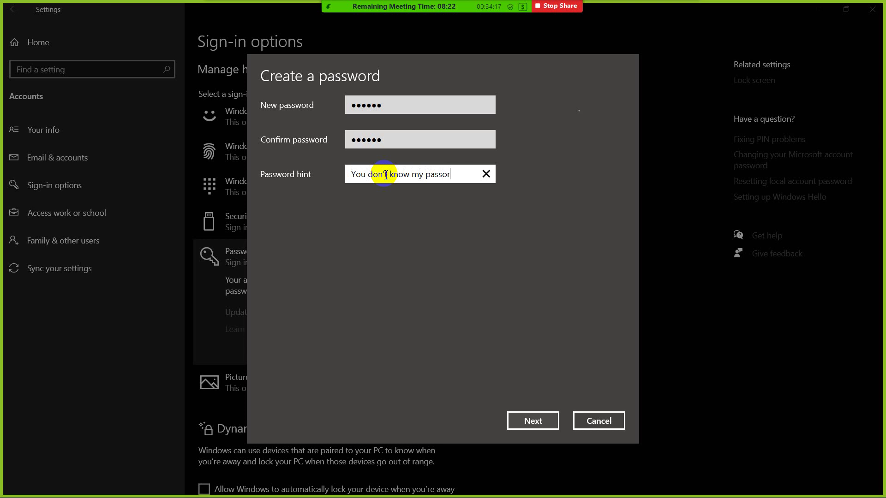
text(d)
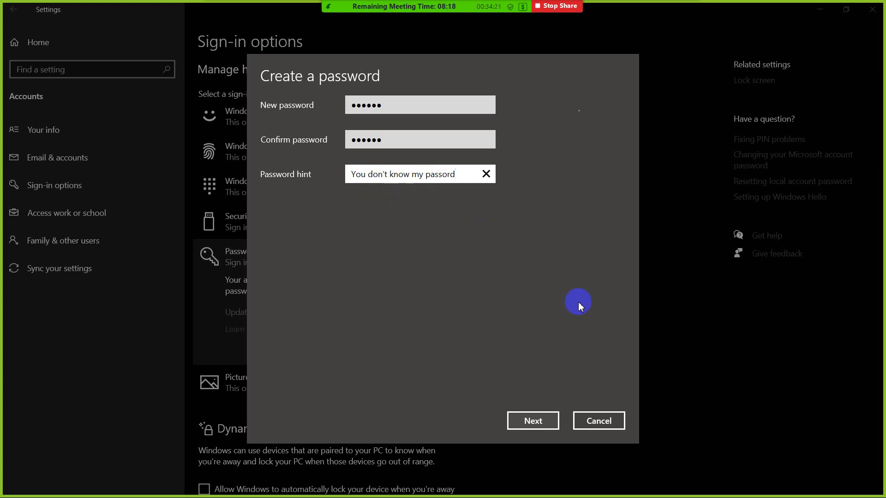
Step: Submit the password, retype the mismatched new password, then submit again and finish
click(534, 421)
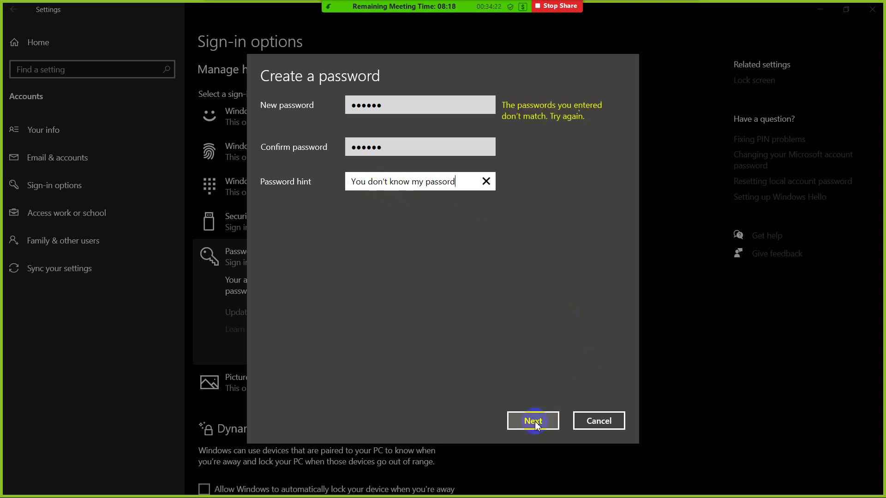
click(450, 100)
click(487, 106)
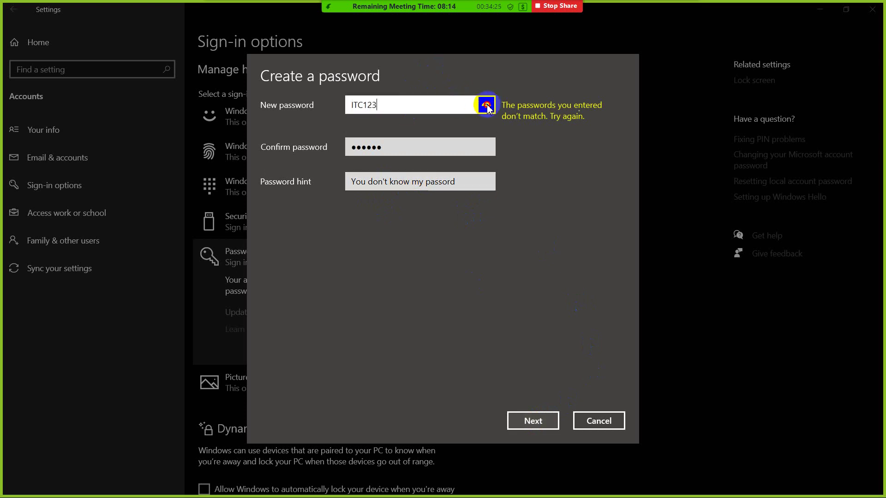
drag(488, 105, 252, 112)
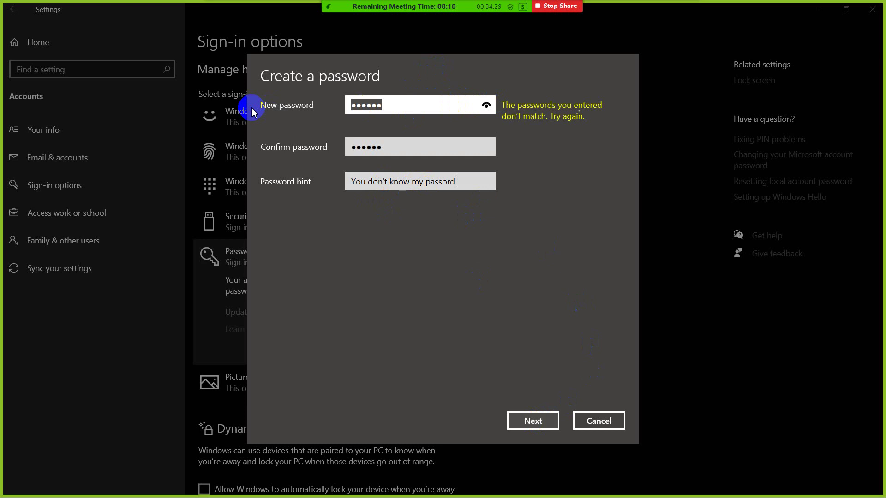
click(534, 420)
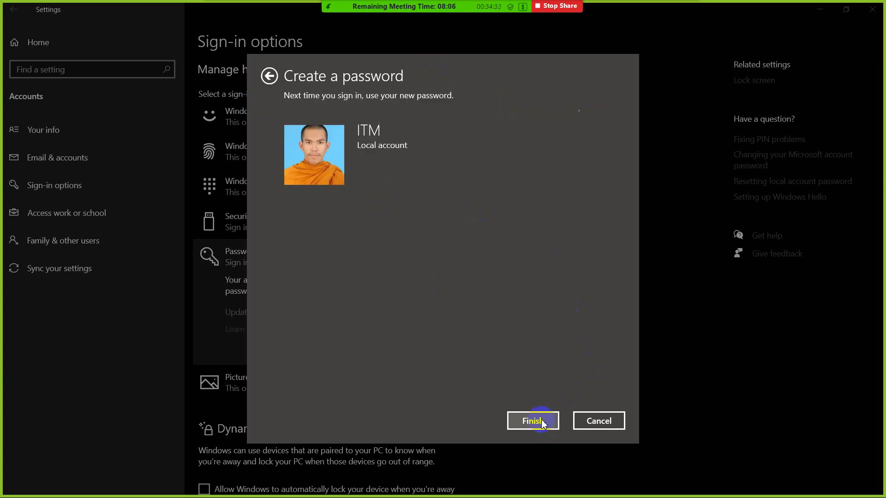
click(529, 422)
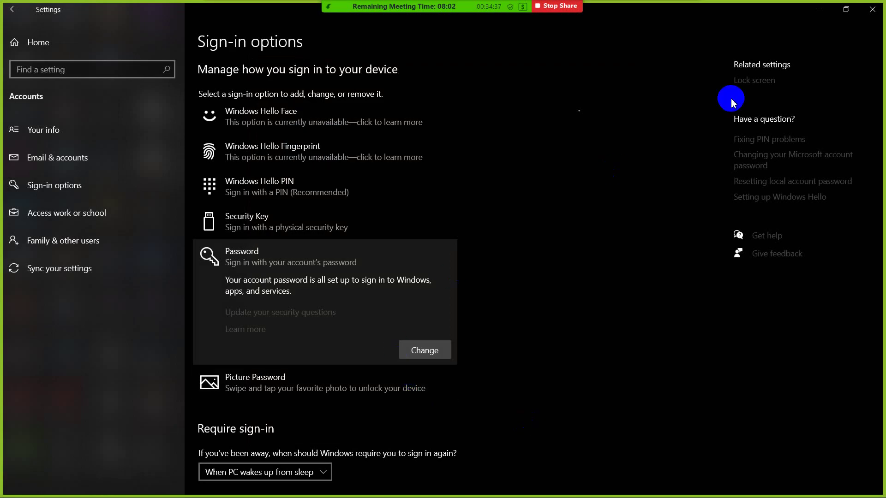
Step: Minimize Settings and refresh the desktop five times from its context menu
click(819, 9)
right_click(672, 103)
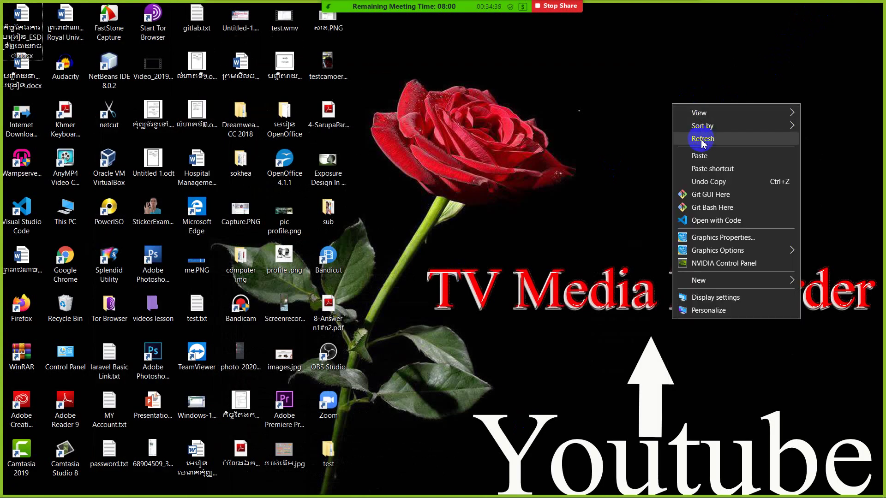
click(702, 140)
right_click(701, 139)
click(715, 171)
right_click(719, 173)
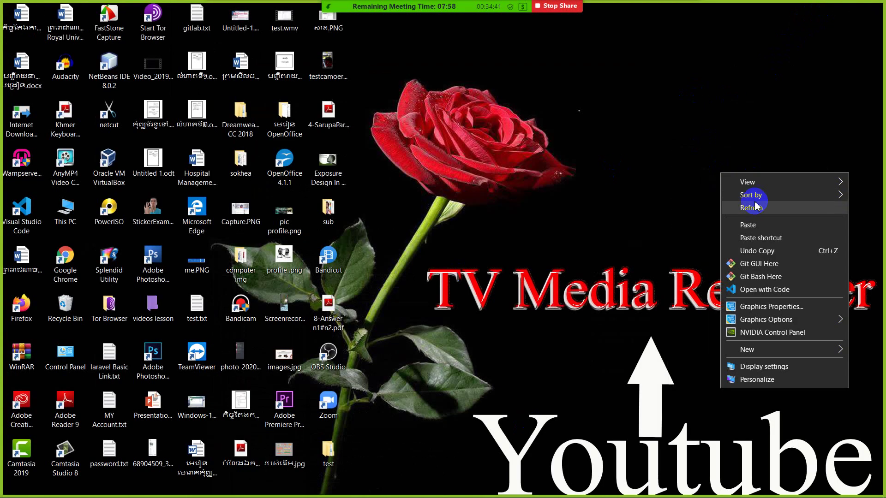
click(727, 208)
right_click(598, 170)
click(641, 203)
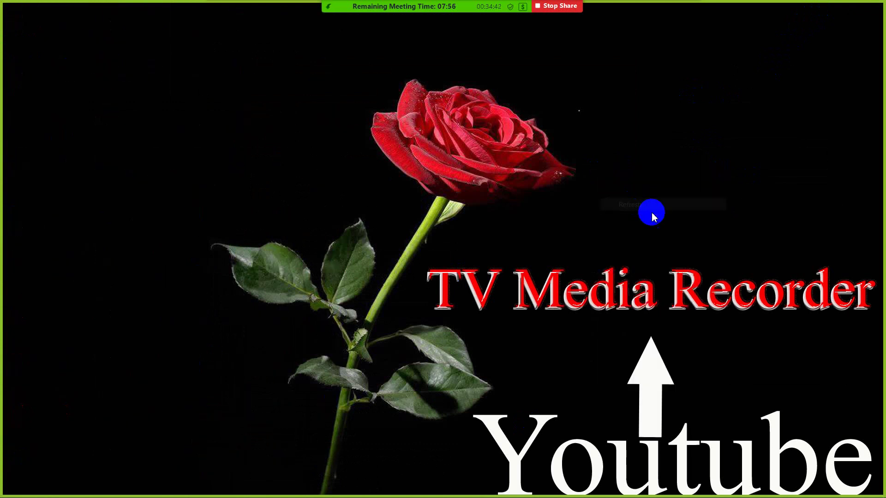
right_click(634, 202)
click(659, 236)
mouse_move(20, 496)
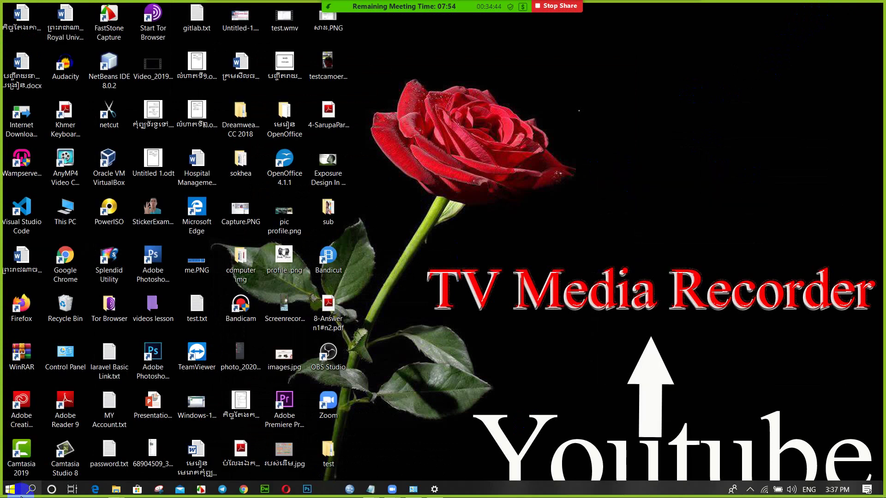
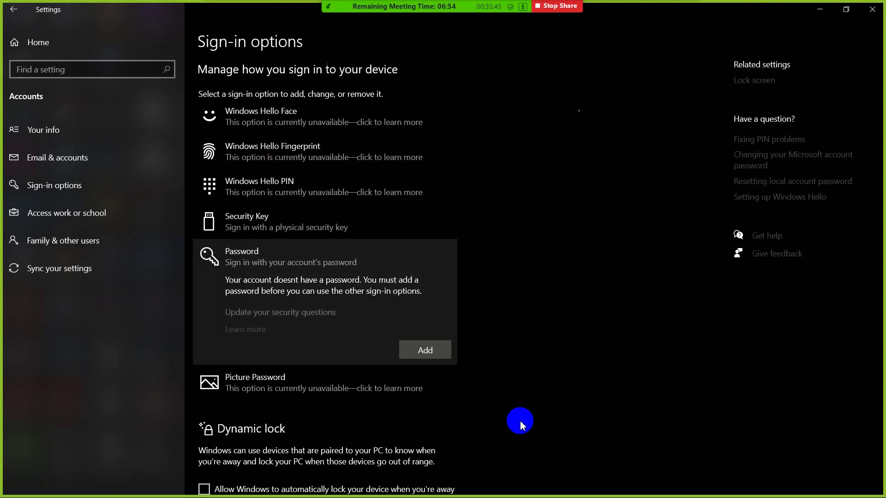
Step: Close Settings, then refresh the desktop fifteen times from its right-click menu
click(871, 12)
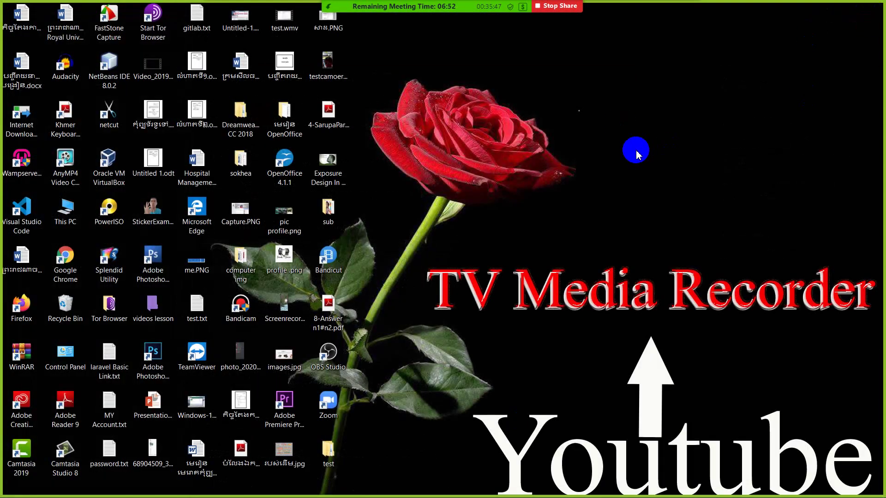
right_click(617, 142)
click(652, 177)
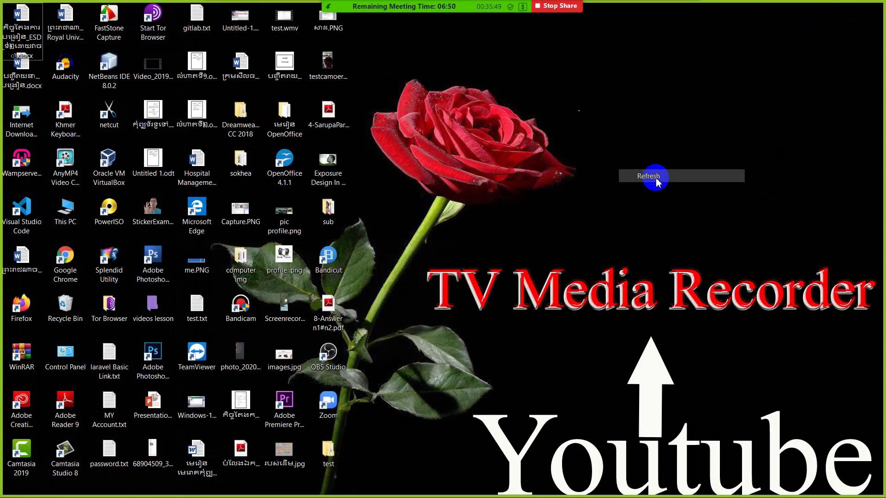
right_click(559, 180)
click(611, 215)
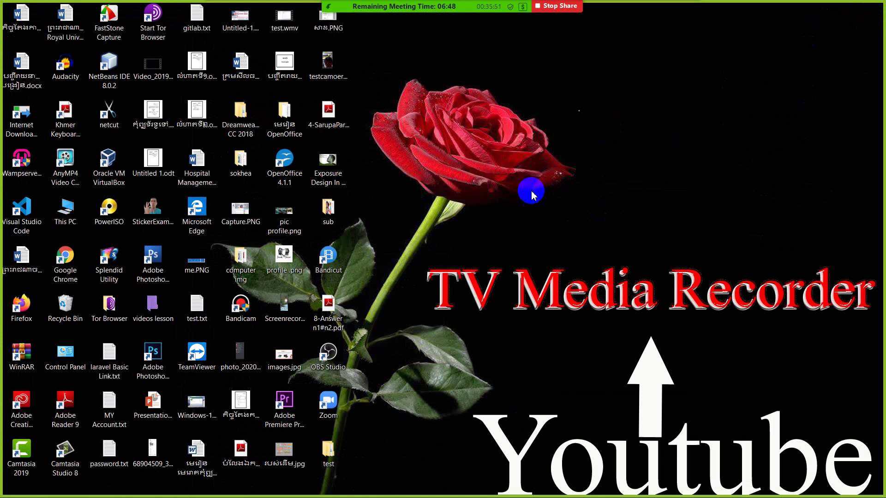
right_click(505, 167)
click(554, 203)
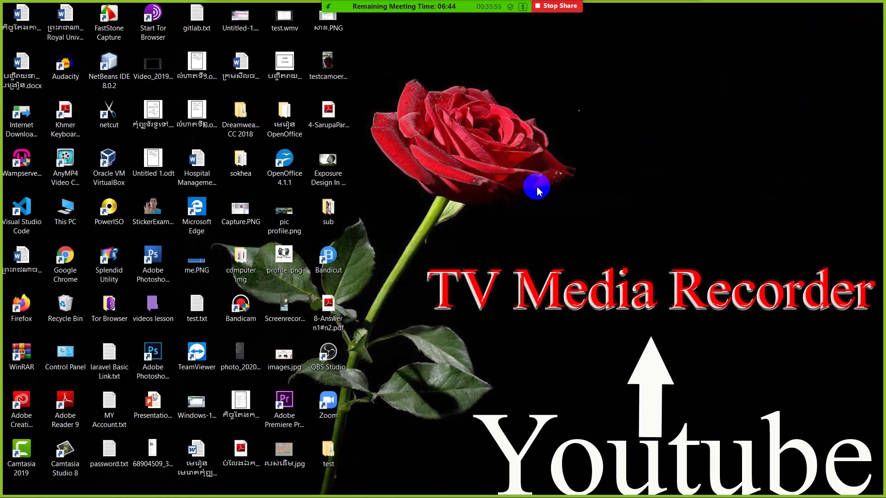
right_click(536, 187)
click(559, 220)
right_click(561, 225)
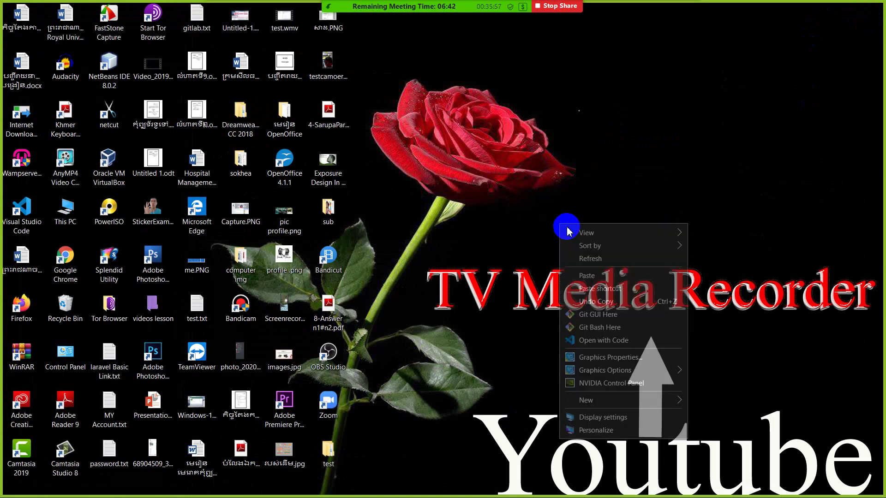
click(576, 257)
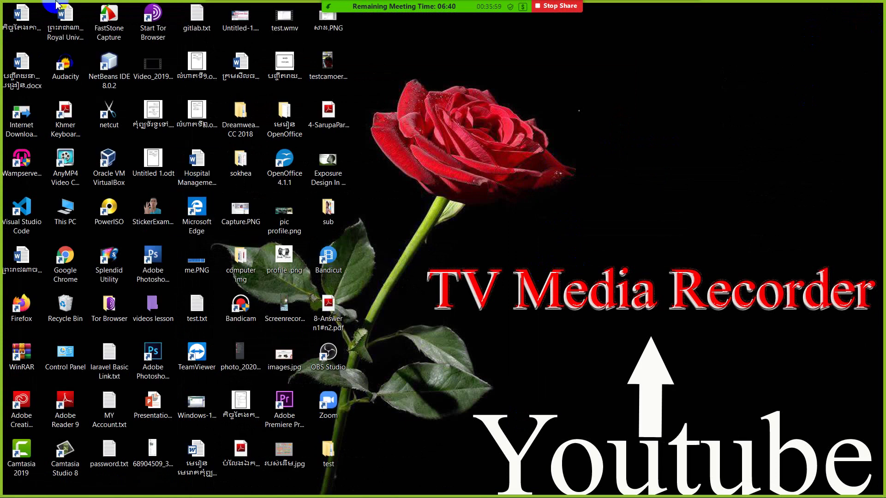
right_click(481, 86)
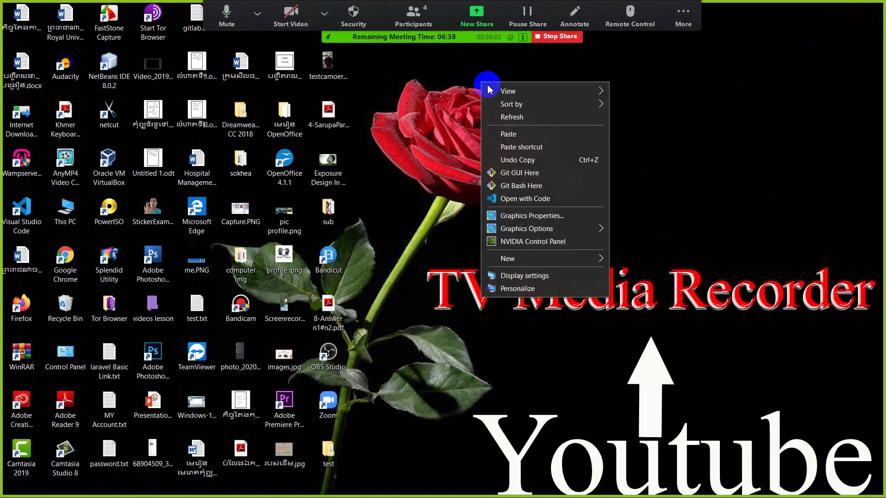
click(512, 118)
right_click(556, 123)
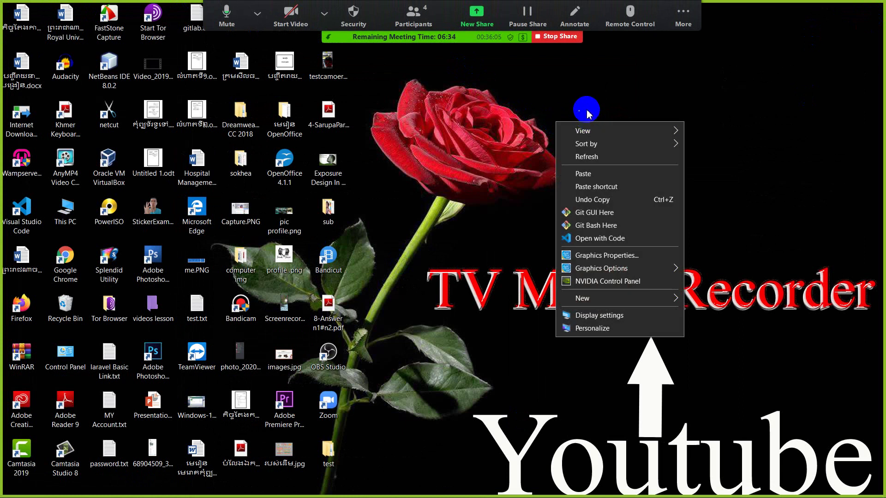
click(586, 157)
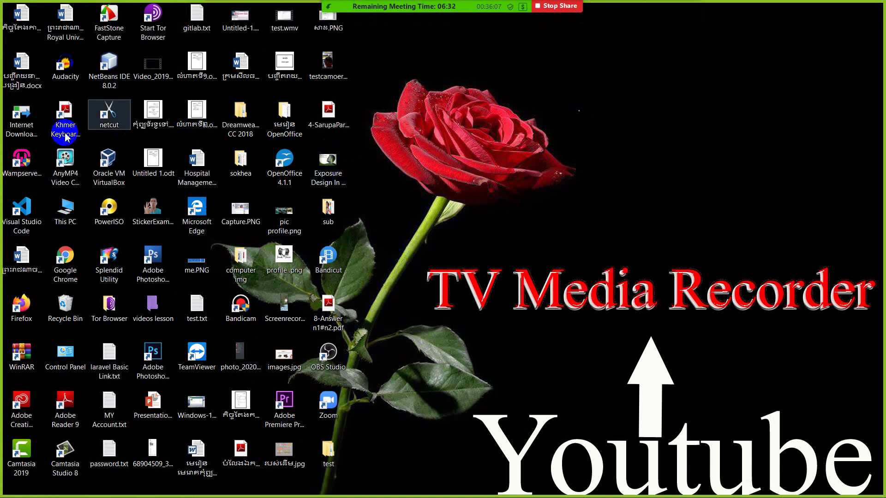
right_click(453, 115)
click(483, 158)
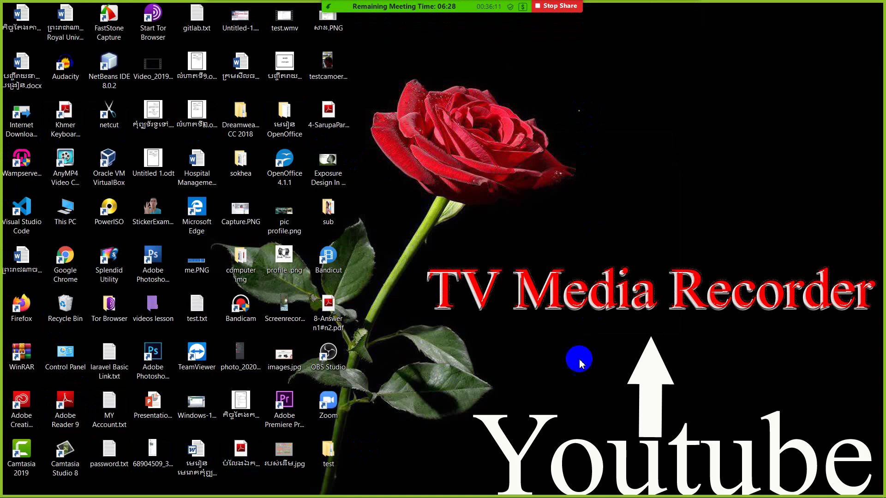
right_click(490, 144)
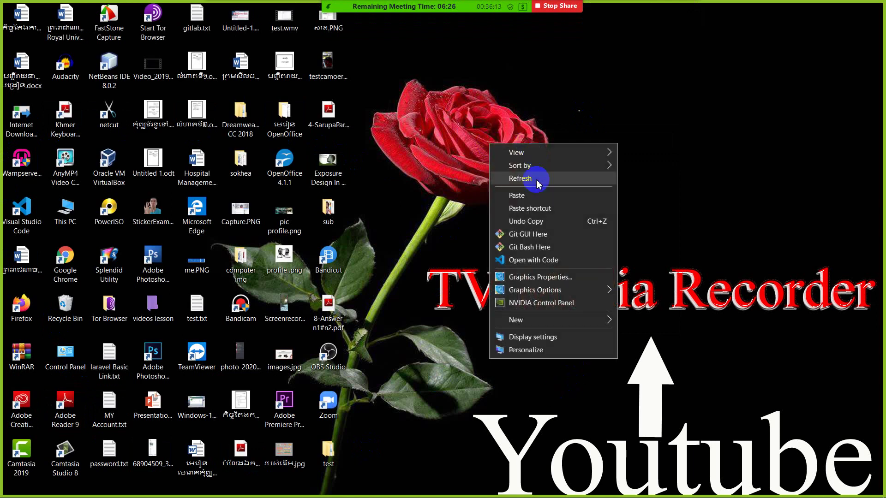
click(538, 184)
right_click(536, 182)
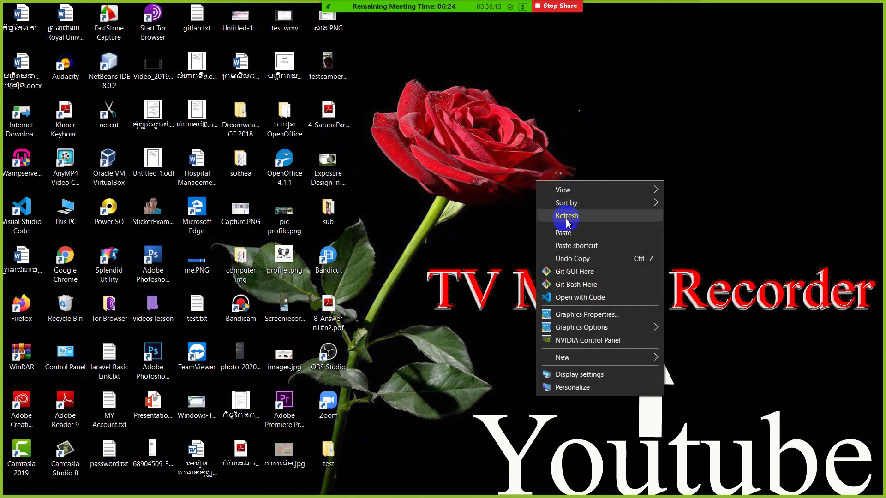
click(567, 223)
right_click(475, 151)
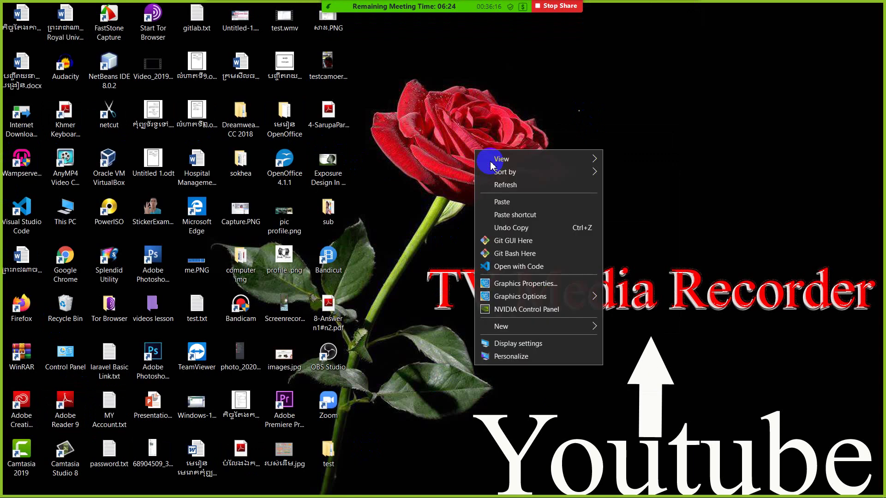
click(507, 187)
right_click(507, 184)
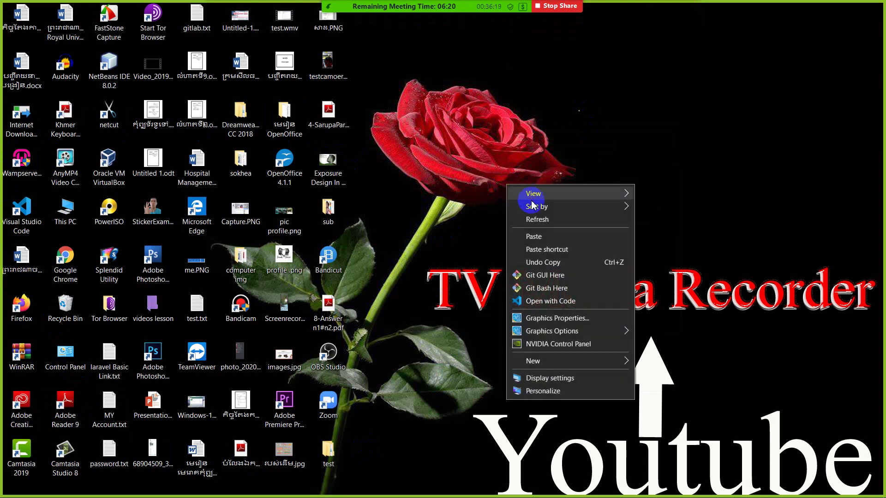
click(537, 220)
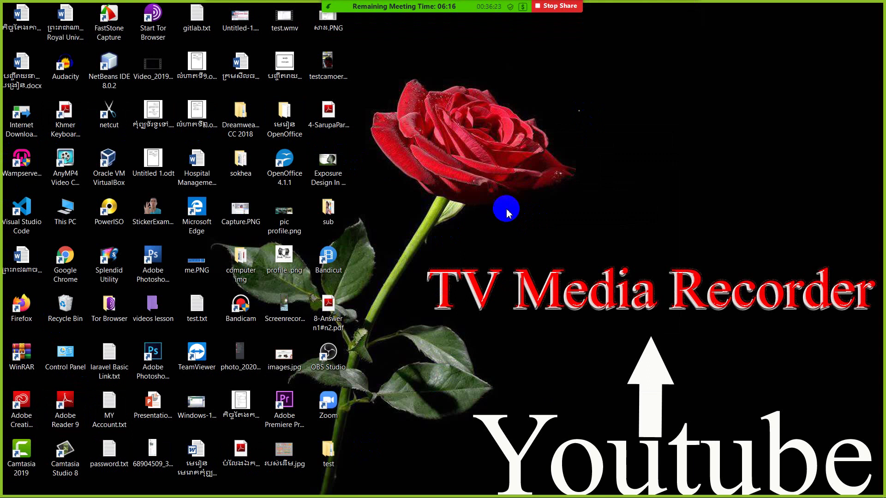
right_click(475, 187)
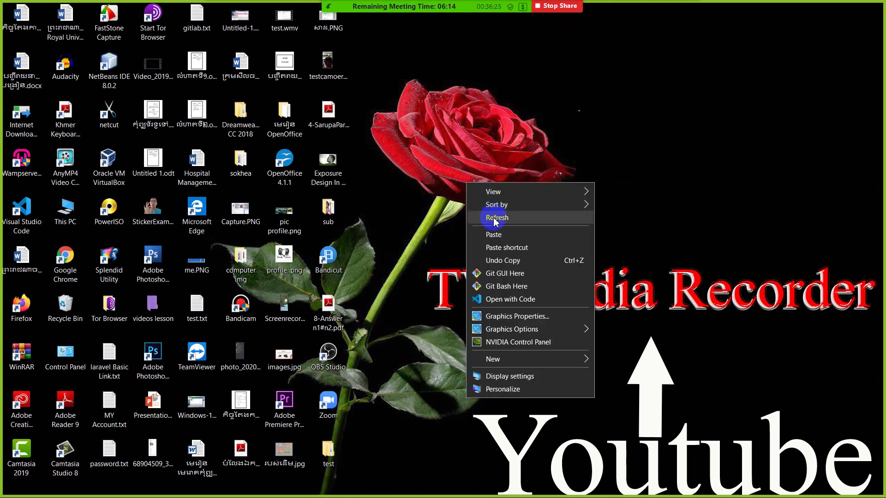
click(484, 217)
right_click(480, 187)
click(507, 217)
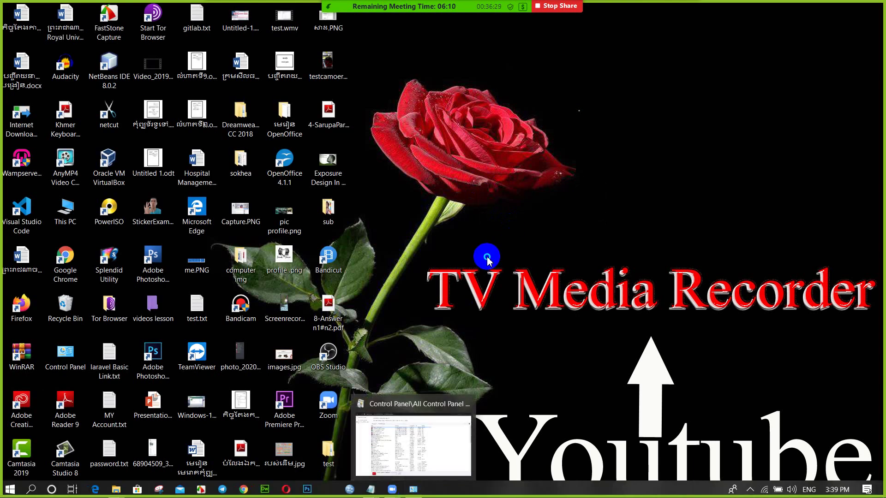
right_click(486, 257)
click(517, 291)
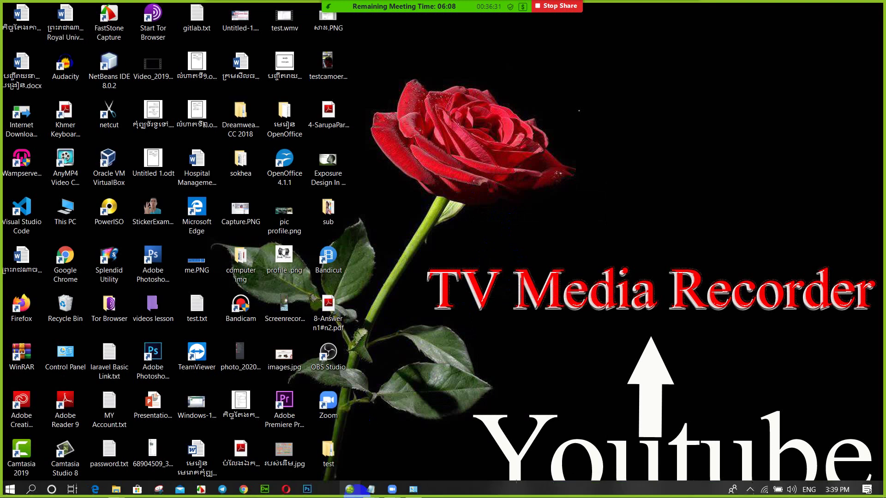
Step: In the Notepad note, type the fourth Khmer line 'ការថែរក្សាកុំព្យូទ័រ និងសម្អាត' about faster-running maintenance
mouse_move(382, 491)
click(396, 454)
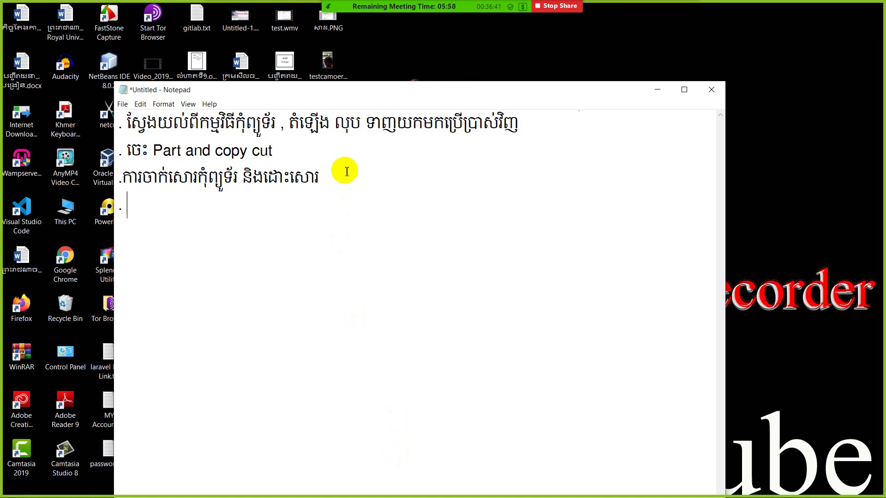
text(ការដ)
key(BackSpace)
text(ថៃតាម)
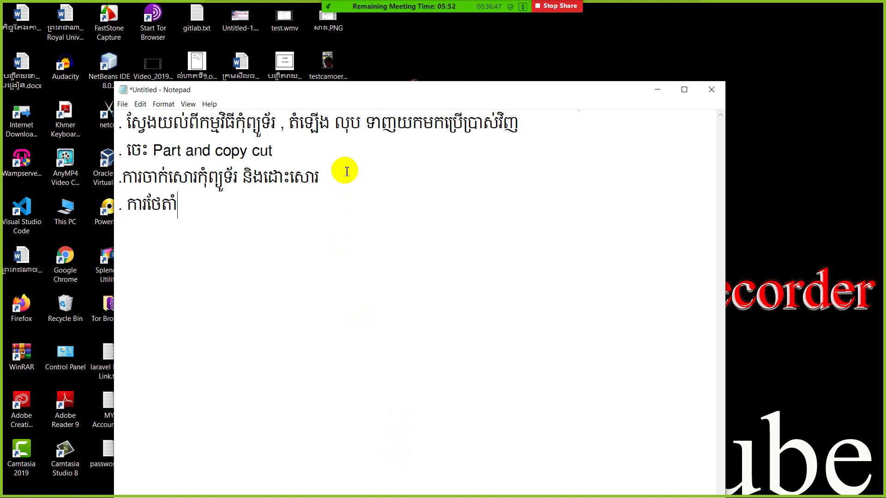
key(BackSpace)
key(BackSpace)
key(BackSpace)
text(ត)
key(BackSpace)
text(រក្សាក)
text(ុះ)
text(ព)
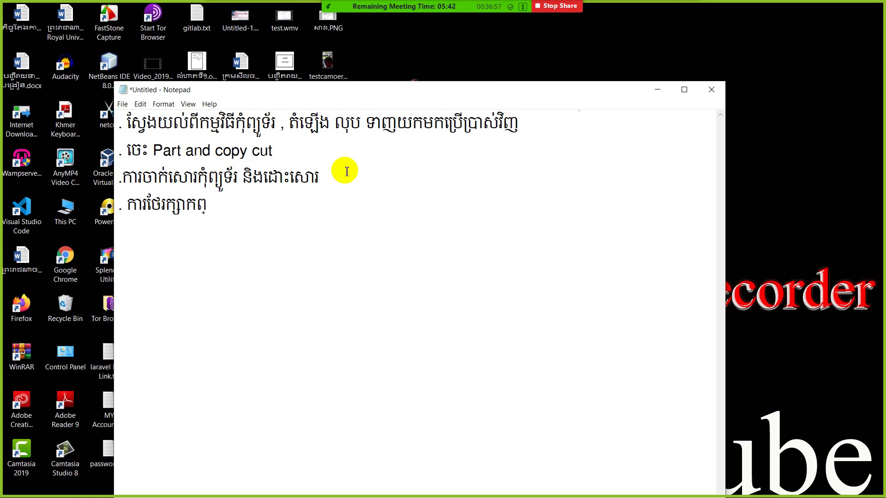
key(BackSpace)
text(ព្យូទ័រ និងសម)
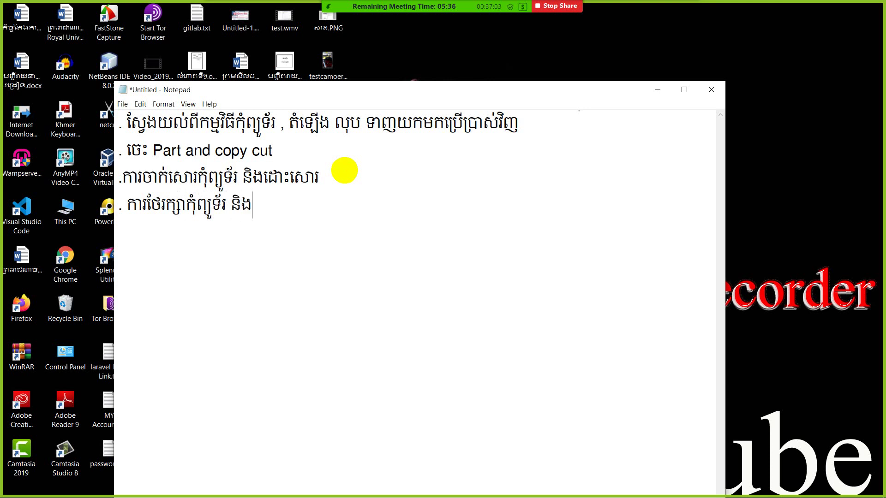
key(BackSpace)
text(មញអ)
key(BackSpace)
key(BackSpace)
text(្ភា)
text(ត)
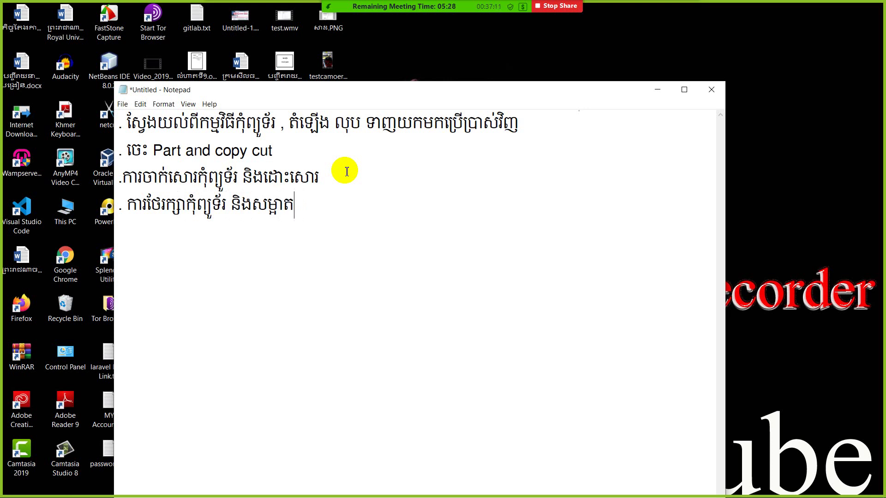
text(ឱ្យដើរលឿនជ)
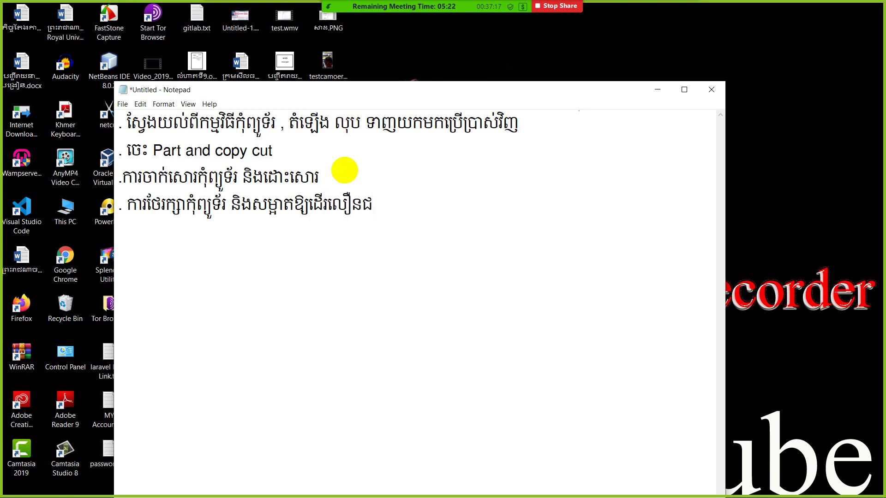
text(ាងមុន)
Step: Restore Notepad to a smaller window, move it up and right, then minimize it
double_click(368, 89)
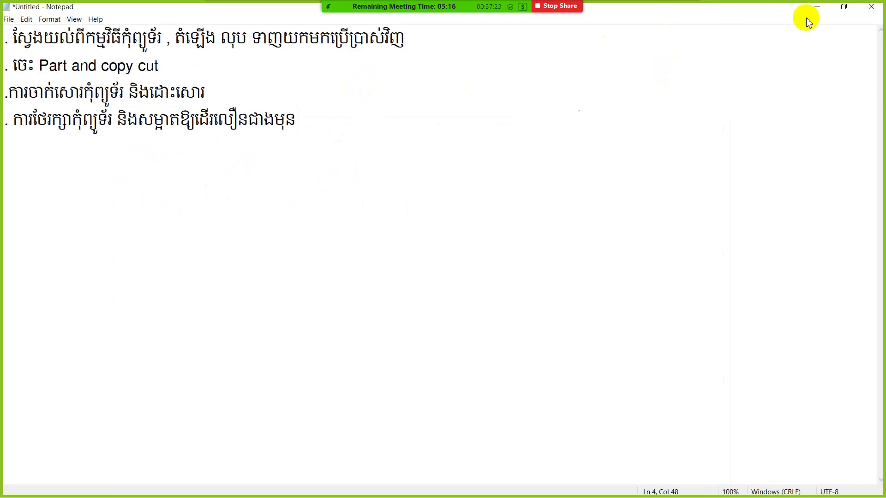
click(839, 10)
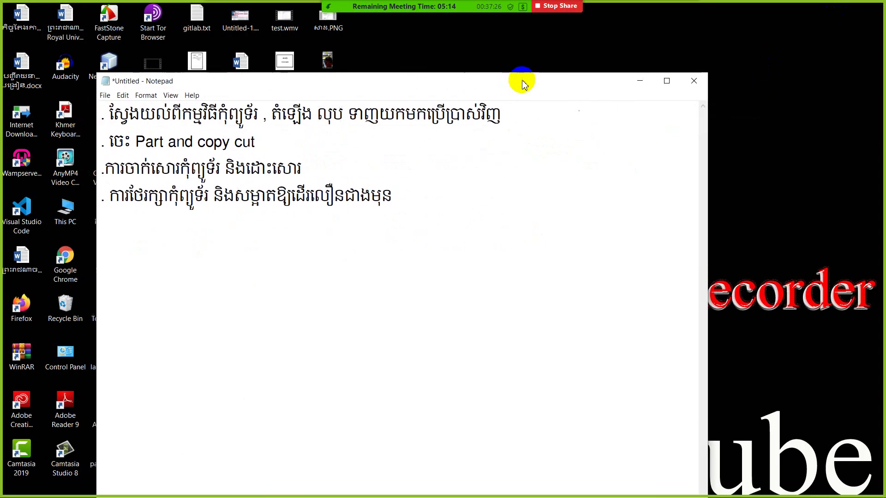
drag(111, 201, 390, 194)
click(391, 197)
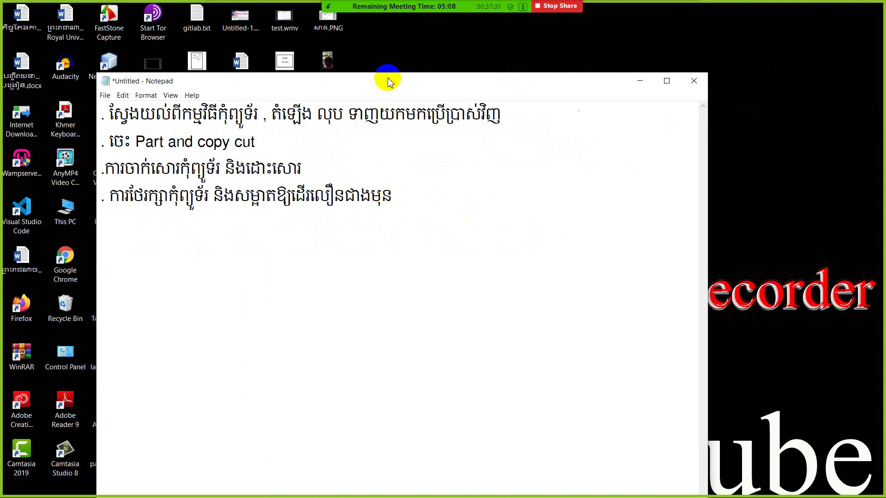
drag(386, 81, 387, 94)
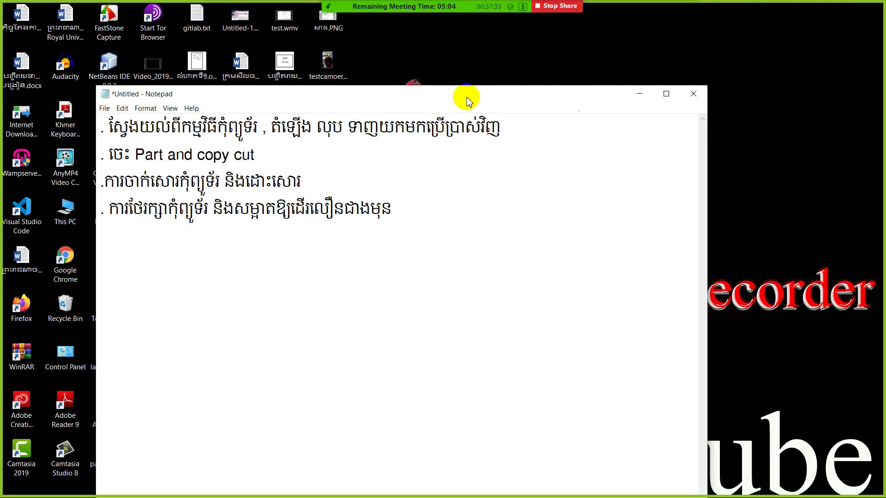
drag(474, 99, 557, 68)
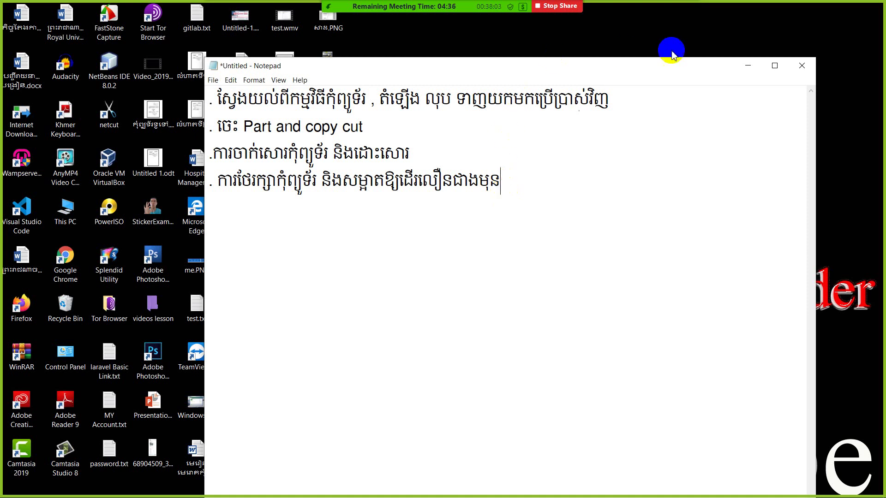
click(741, 70)
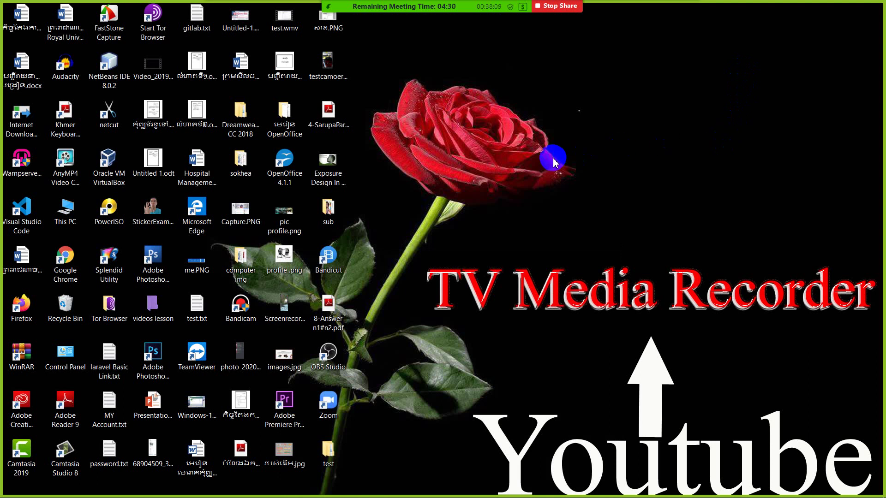
Step: Refresh the desktop seven times from its right-click menu
right_click(586, 148)
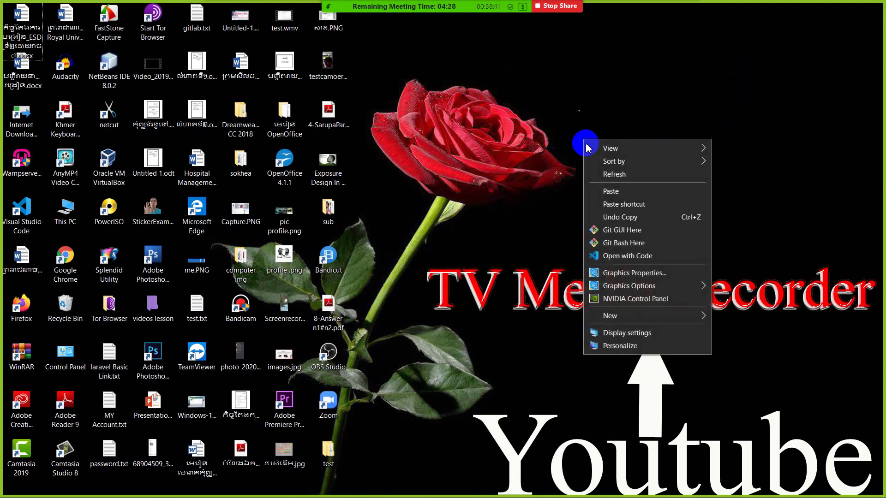
click(604, 174)
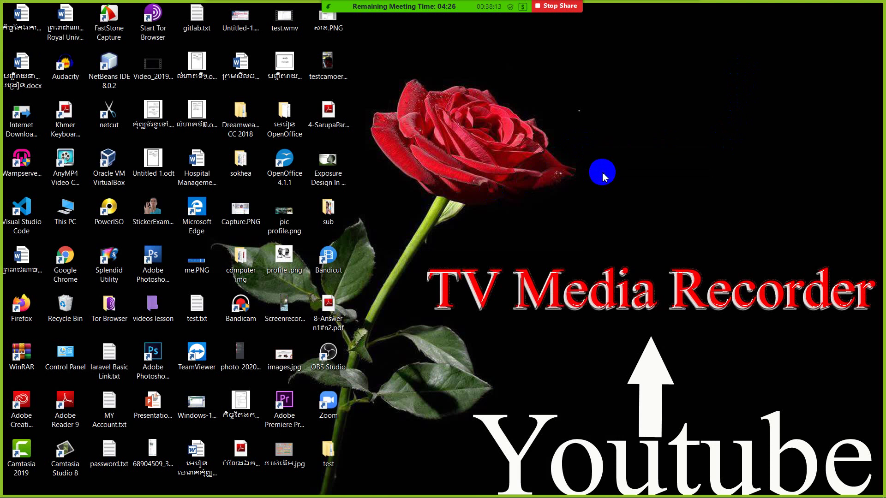
right_click(603, 175)
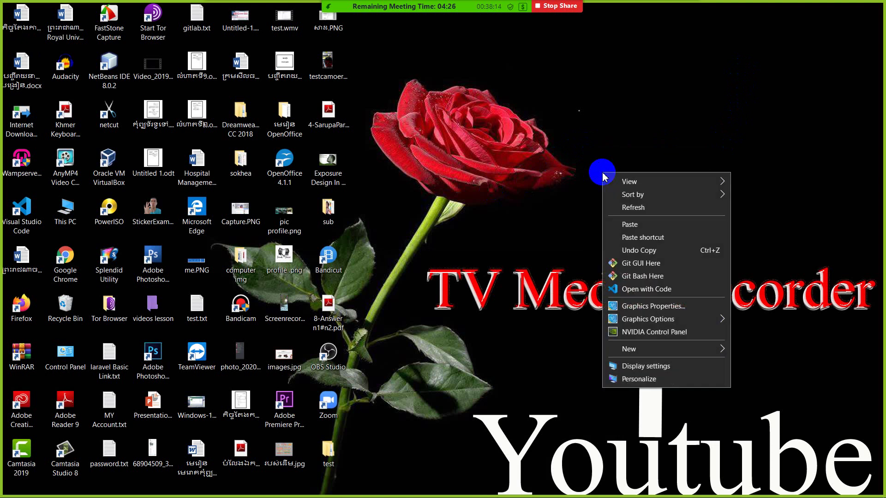
click(615, 207)
right_click(511, 204)
click(518, 234)
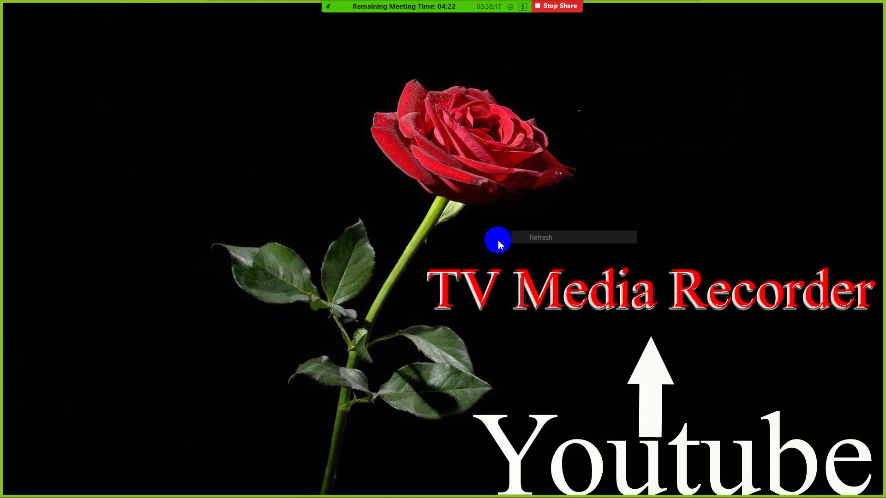
right_click(506, 194)
click(528, 227)
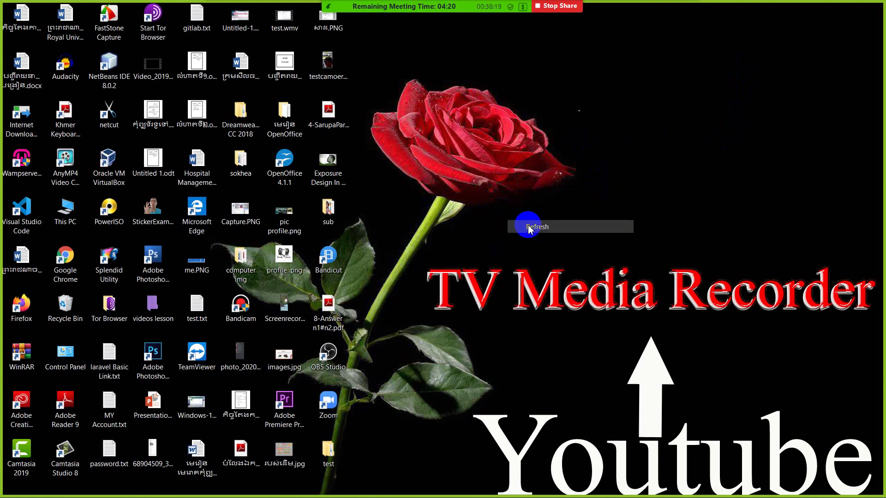
right_click(528, 227)
click(545, 260)
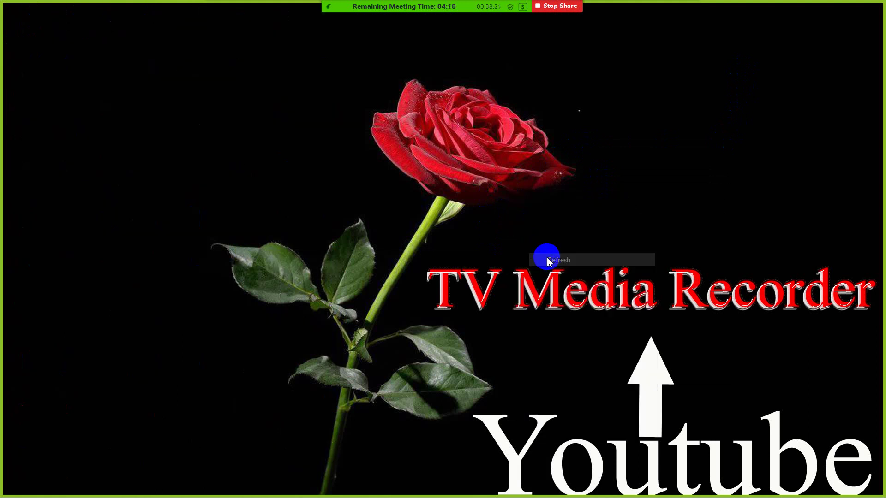
right_click(540, 177)
click(560, 208)
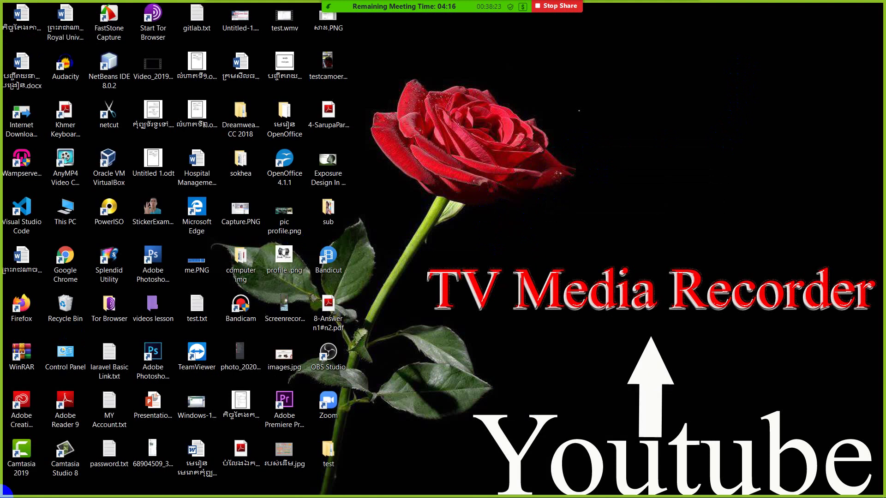
right_click(485, 252)
click(515, 286)
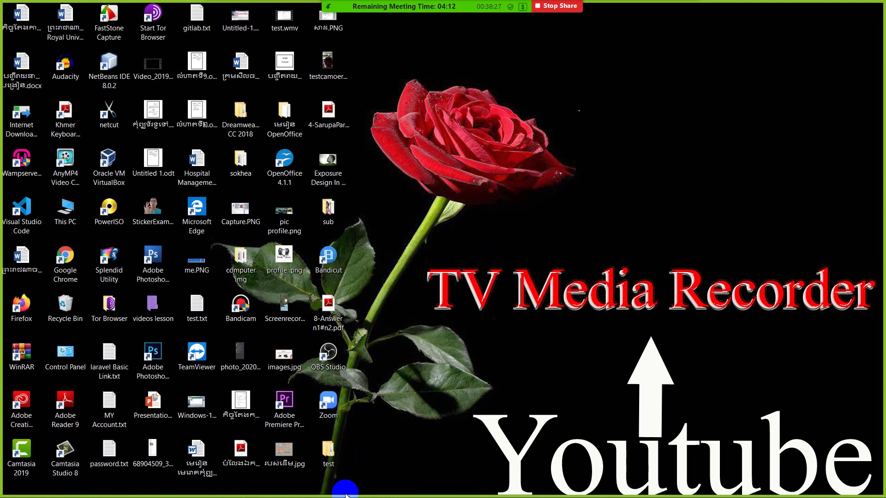
Step: Add a 'Start + R' line to the note, move Notepad right, and open Run with Win+R
mouse_move(371, 489)
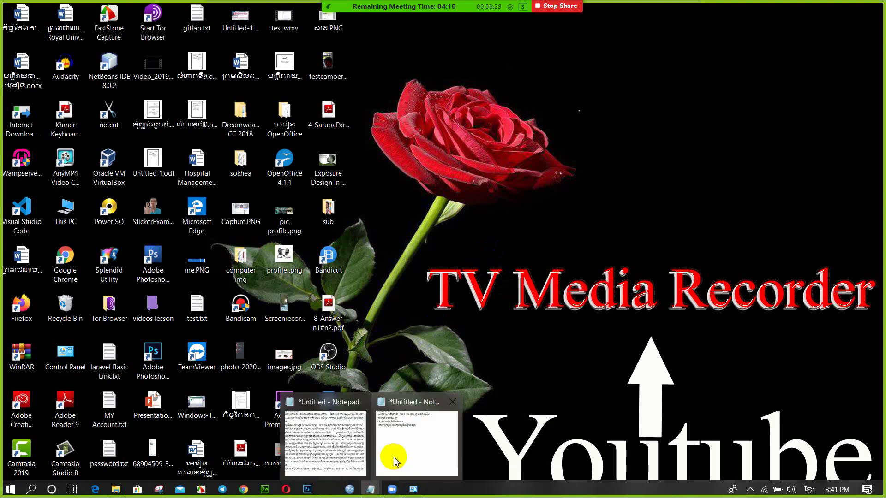
click(397, 459)
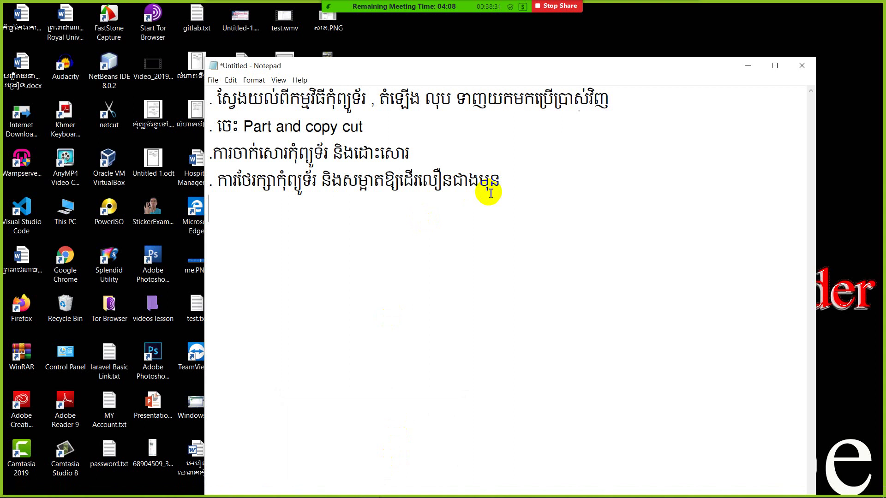
text(ស)
key(BackSpace)
text(Sa)
key(BackSpace)
text(tart + R)
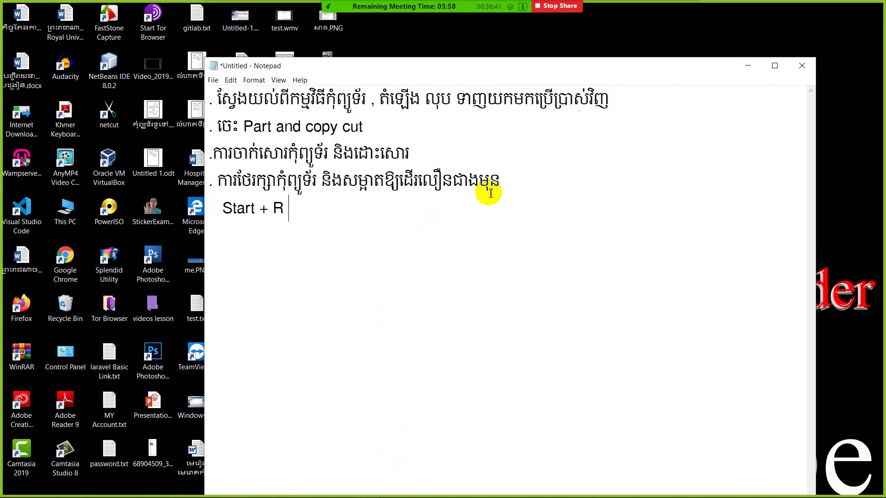
drag(444, 65, 624, 89)
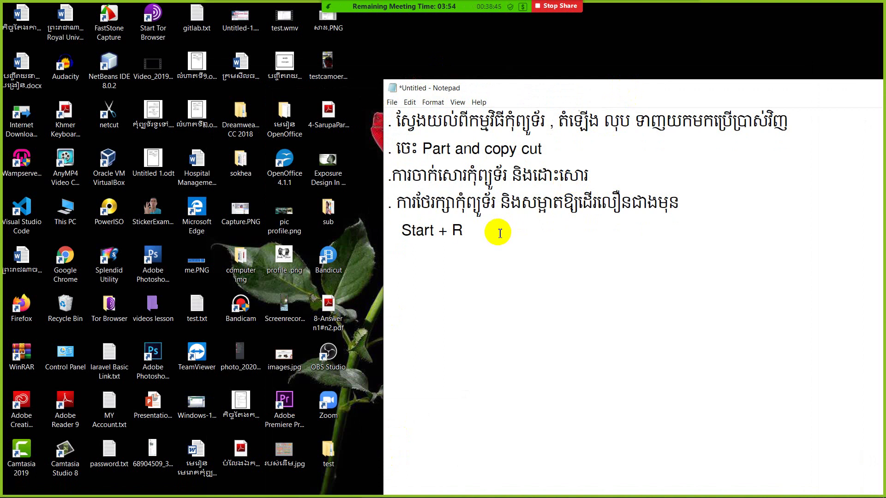
key(super+r)
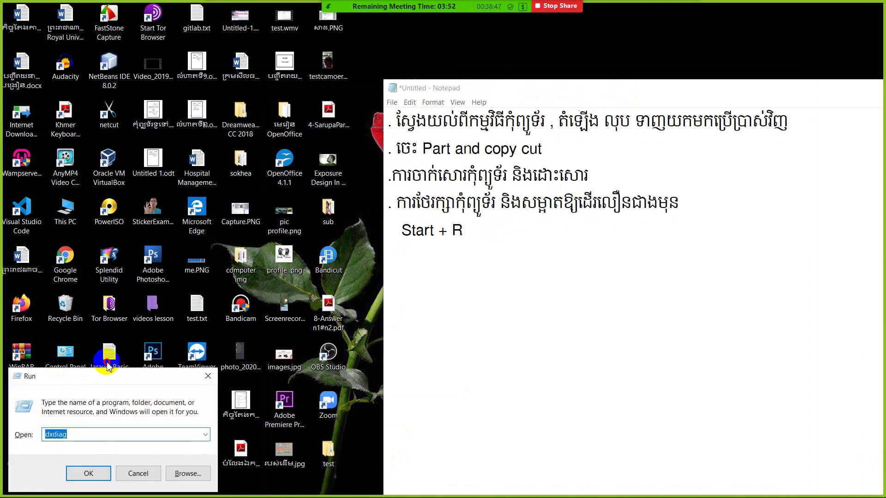
Step: Move Run beside the note, recall %temp% from its history, and type '%temp% <' in Notepad
drag(107, 371, 169, 233)
click(498, 238)
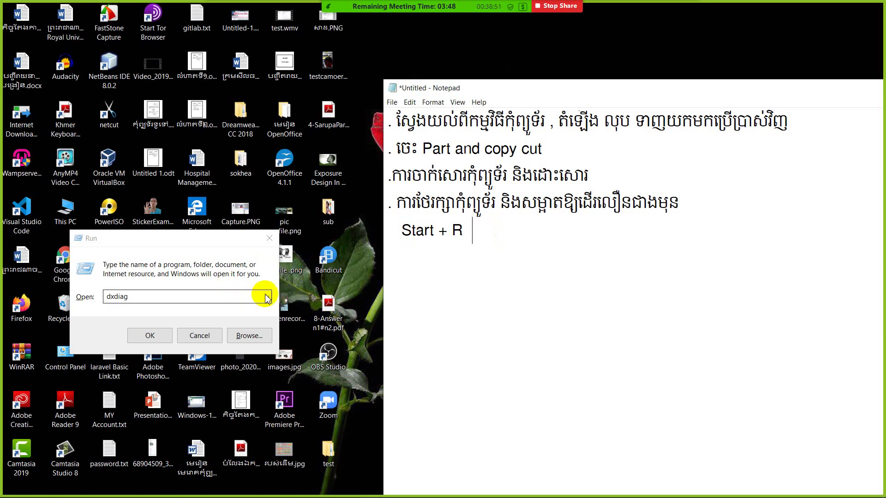
click(267, 298)
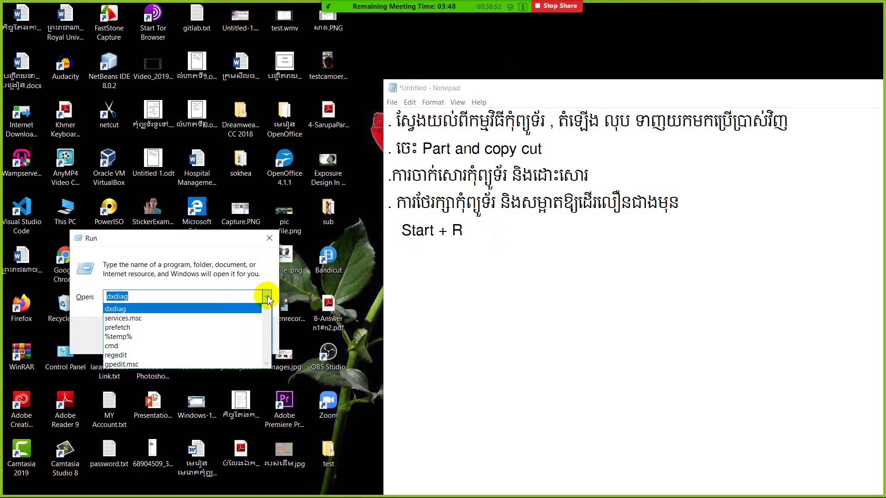
click(157, 344)
click(512, 234)
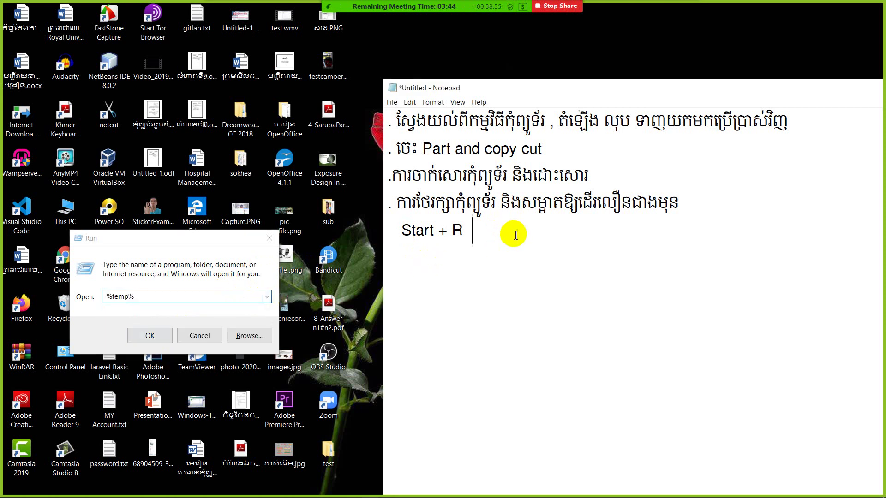
text(%)
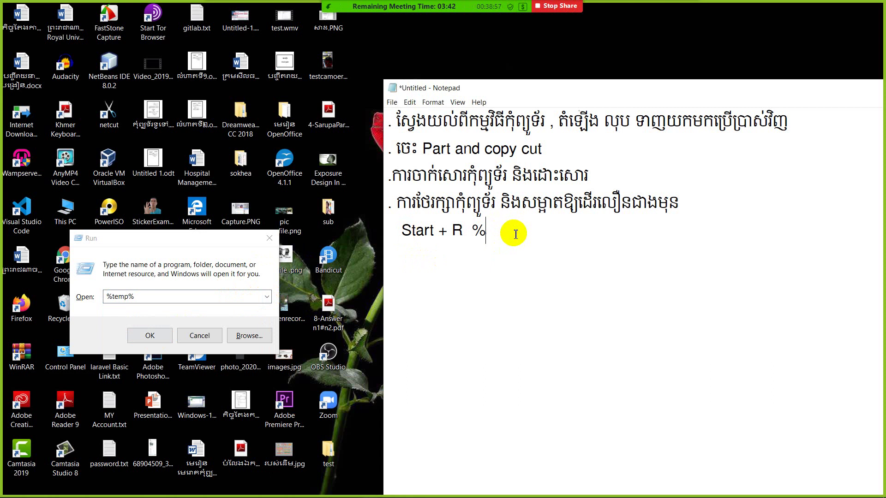
text(tem)
text(p)
text(%)
text( <)
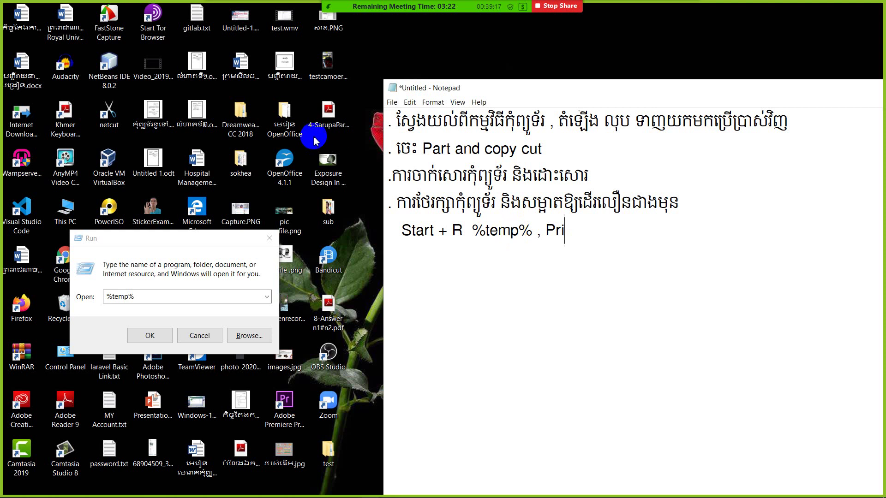
Step: Select 'prefetch' from the Run command history
click(266, 298)
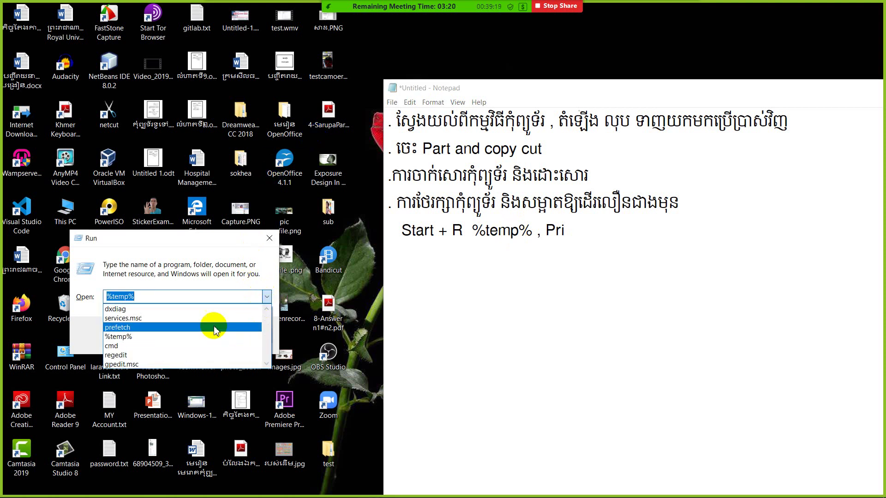
click(182, 327)
click(78, 295)
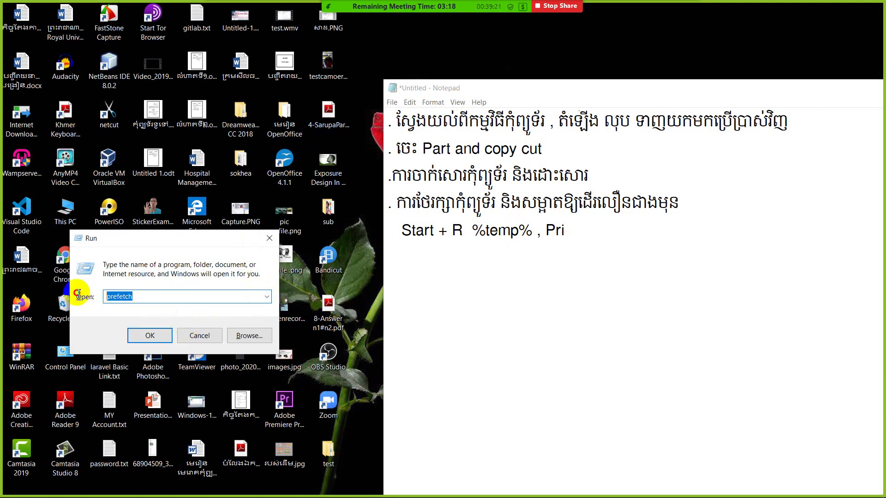
text(C)
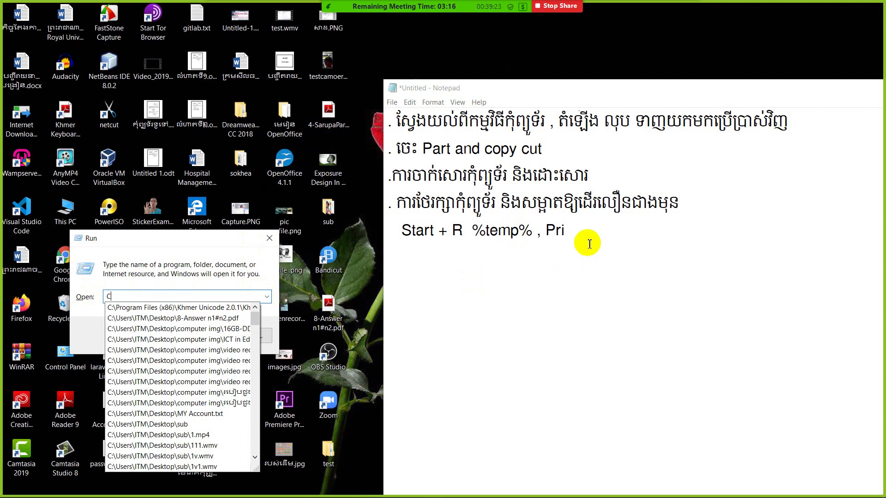
click(205, 252)
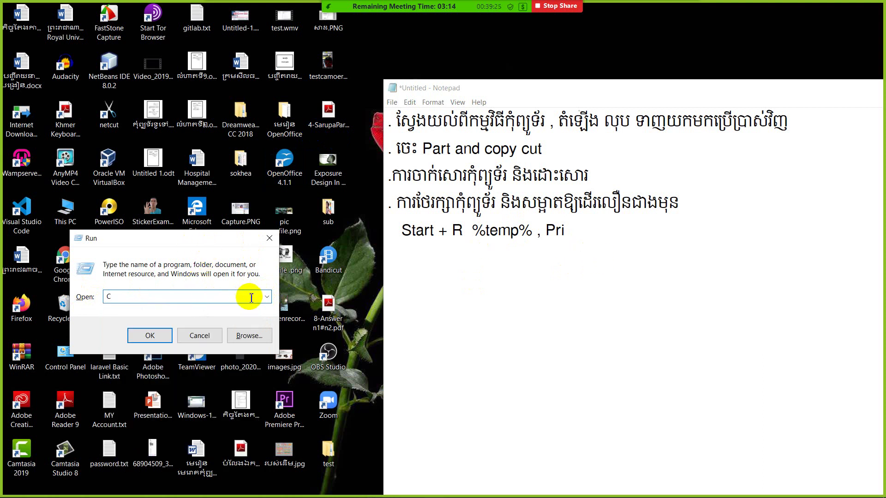
click(267, 296)
click(153, 306)
key(ctrl+c)
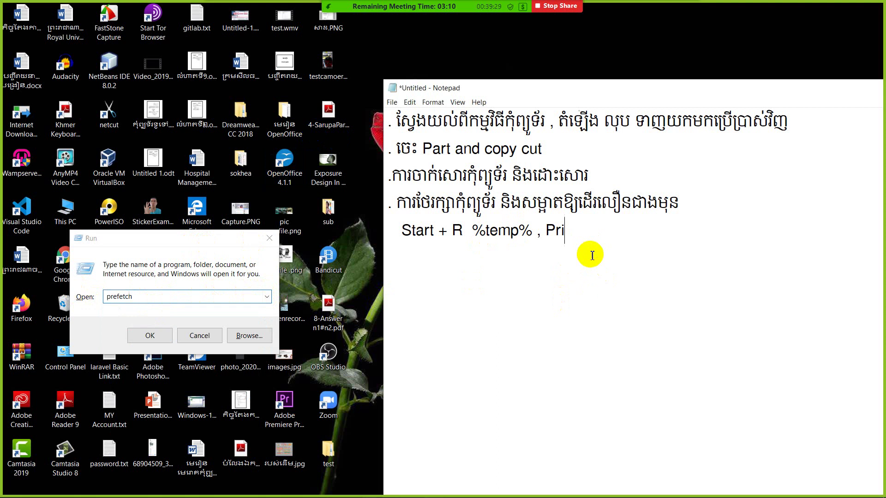
Step: Replace 'Pri' with 'prefetch' in the note and run prefetch from Run
double_click(555, 233)
drag(549, 231, 576, 231)
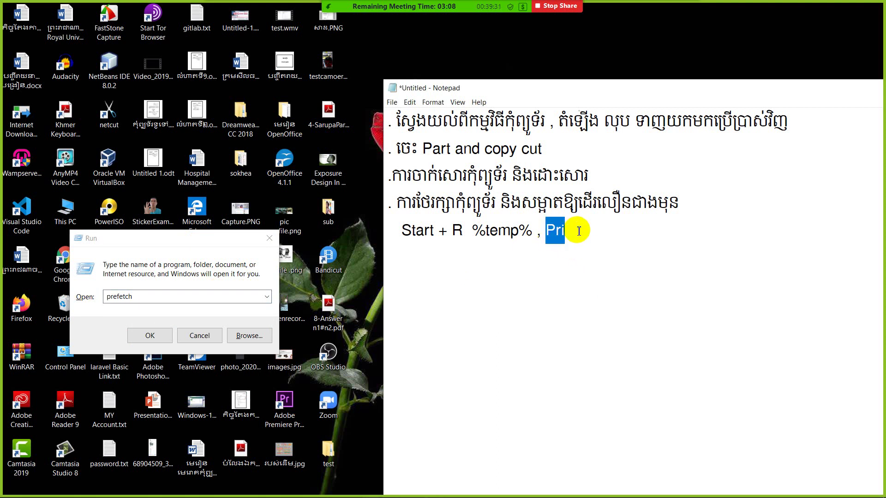
key(ctrl+v)
click(220, 239)
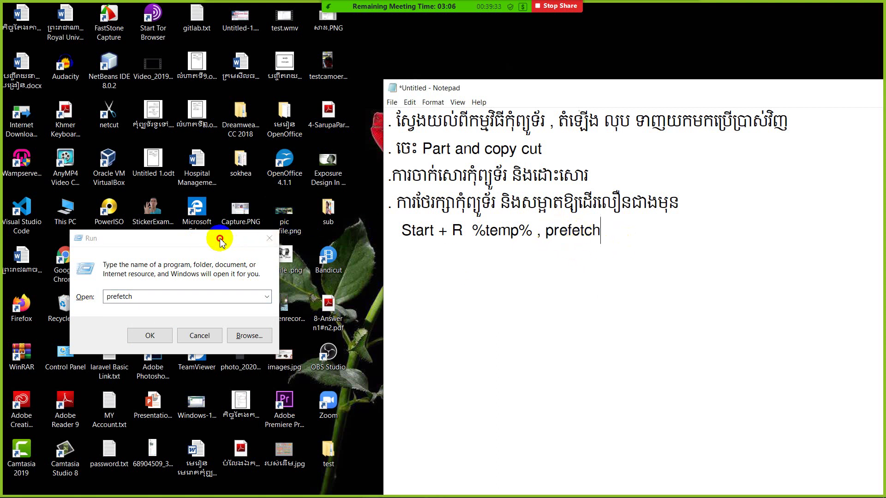
click(166, 331)
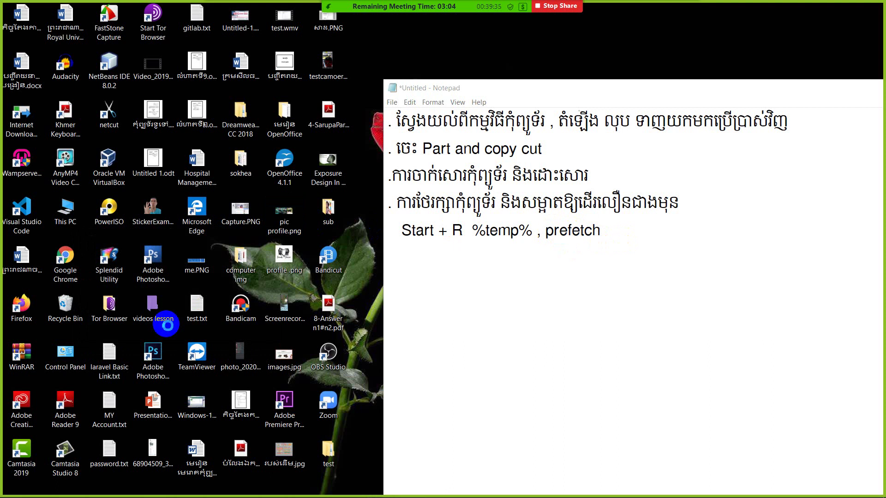
Step: Grant access to C:\Windows\Prefetch, select MMC.EXE-C3AF0BAD.pf, and return to the Notepad note
click(459, 272)
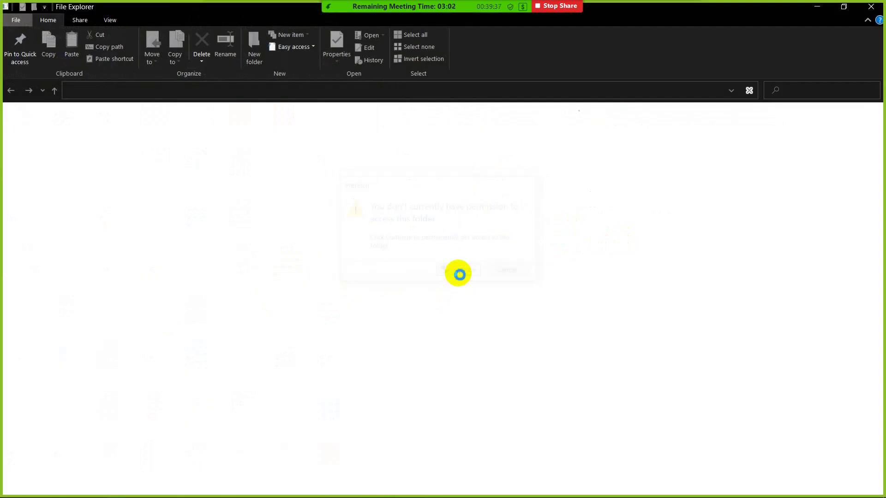
scroll(217, 323, down, 18)
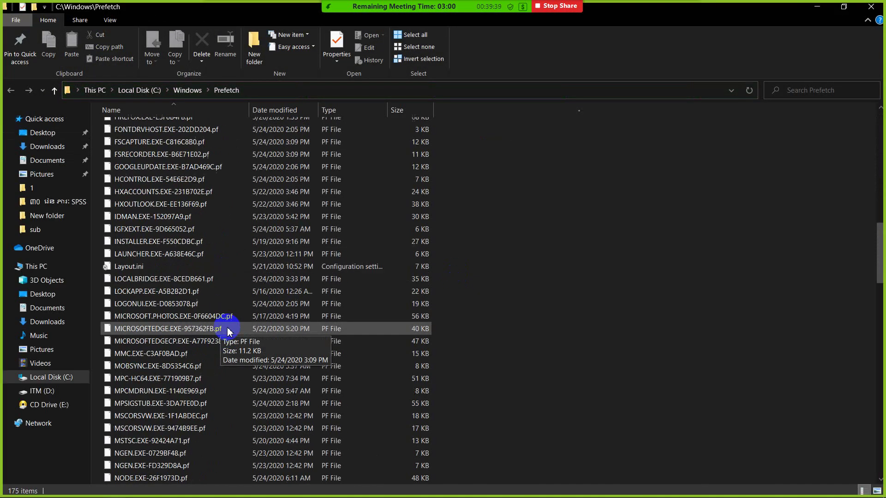
scroll(228, 331, down, 20)
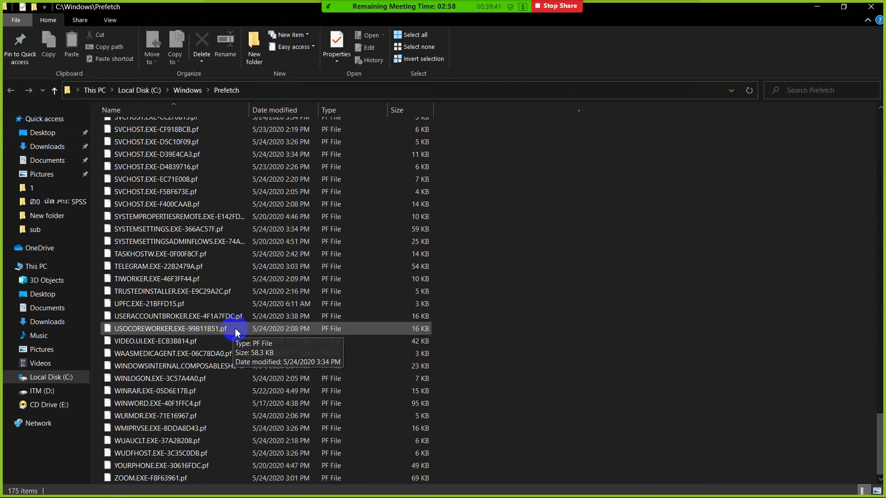
scroll(236, 332, up, 20)
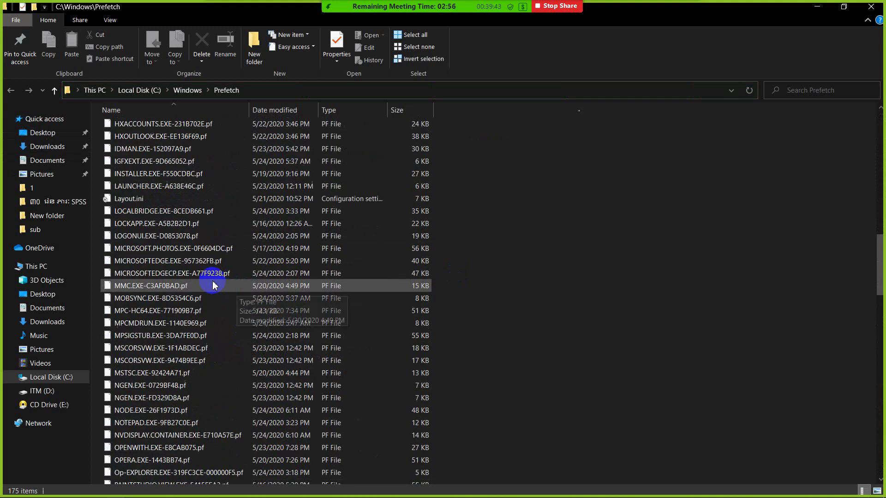
click(201, 285)
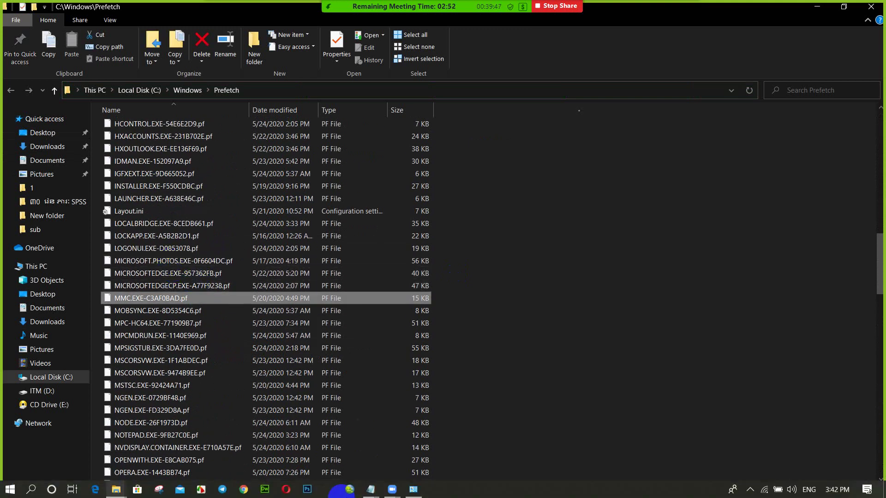
mouse_move(369, 490)
click(397, 438)
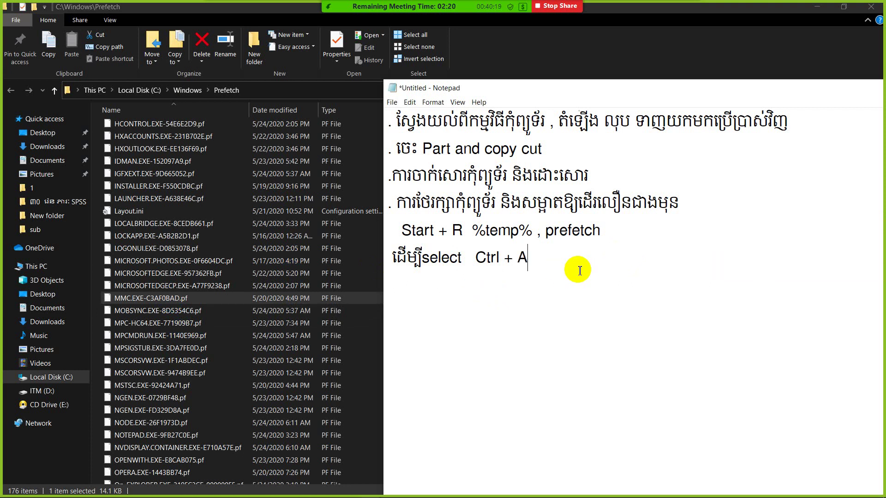
Step: Delete all Prefetch files, skipping every in-use file, and close the folder window
click(170, 213)
key(ctrl+a)
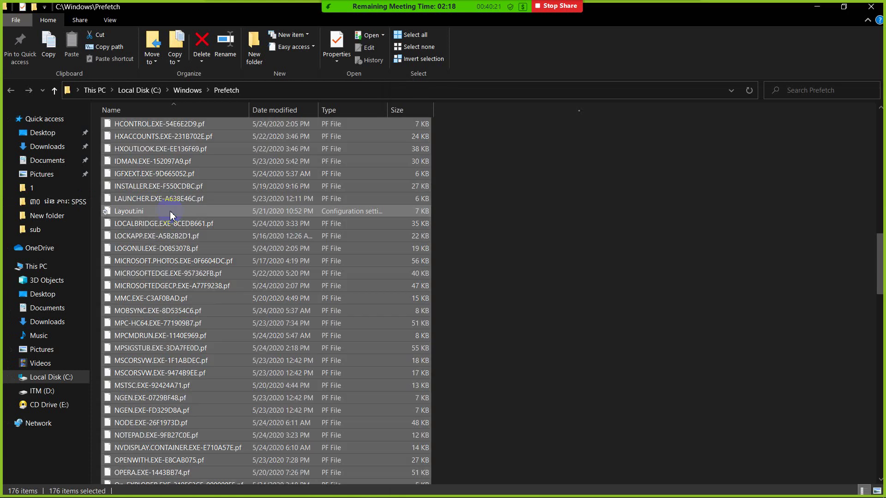
right_click(160, 138)
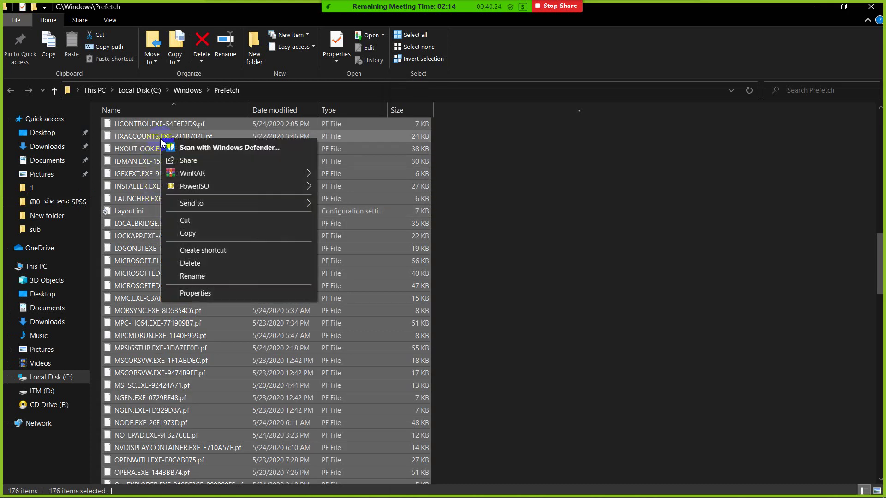
click(193, 262)
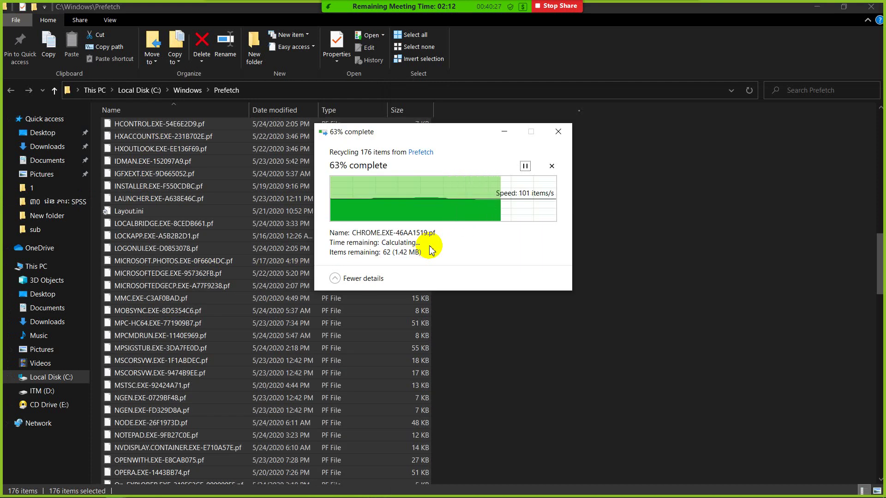
click(355, 233)
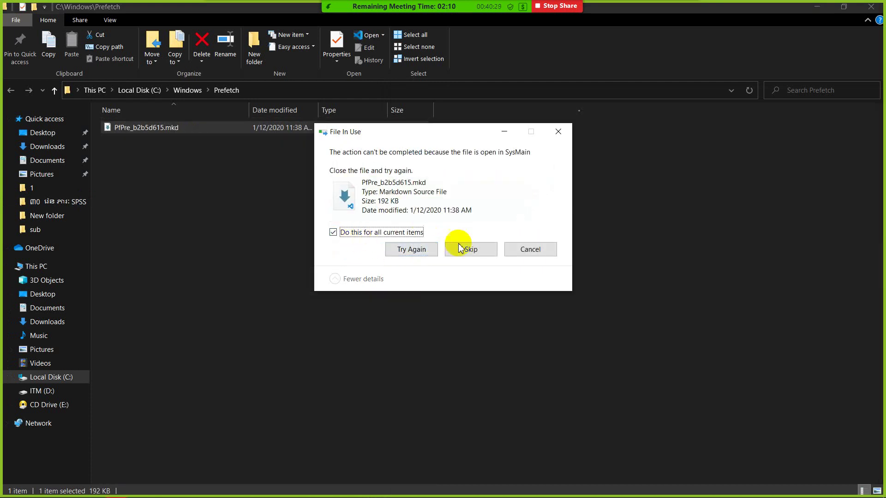
click(463, 249)
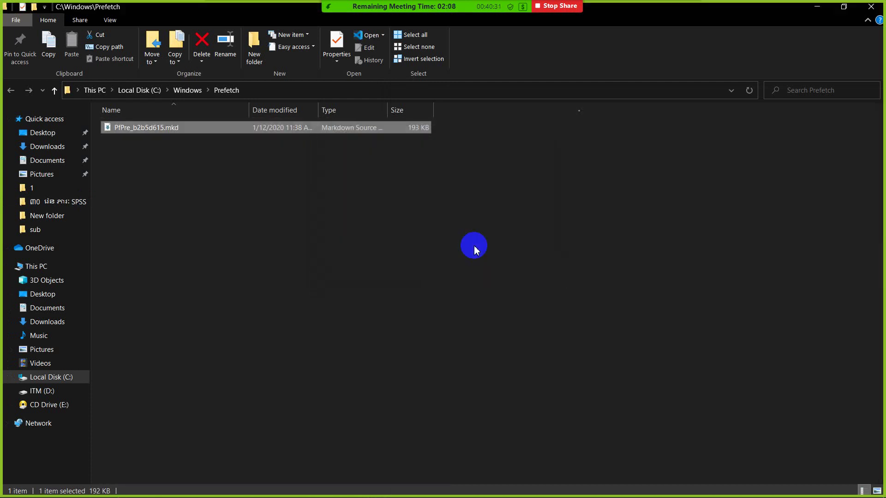
click(870, 7)
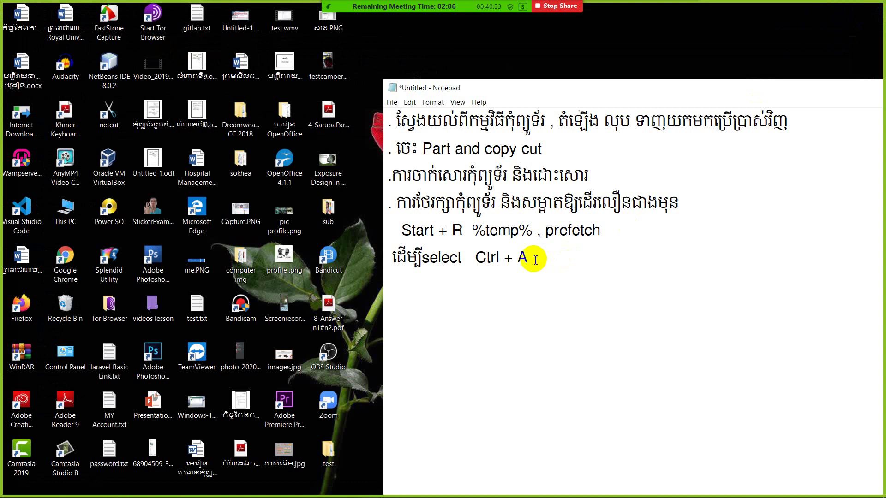
drag(473, 230, 528, 229)
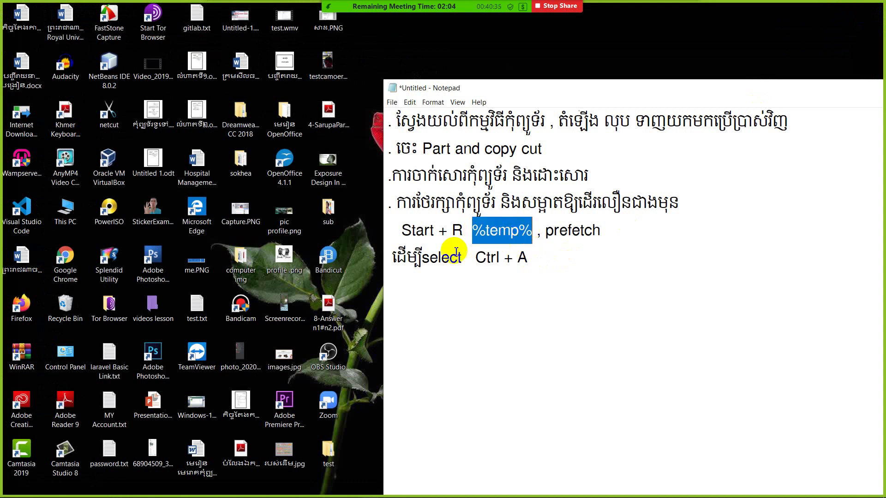
Step: Open the %temp% folder from the Run command history
key(super+r)
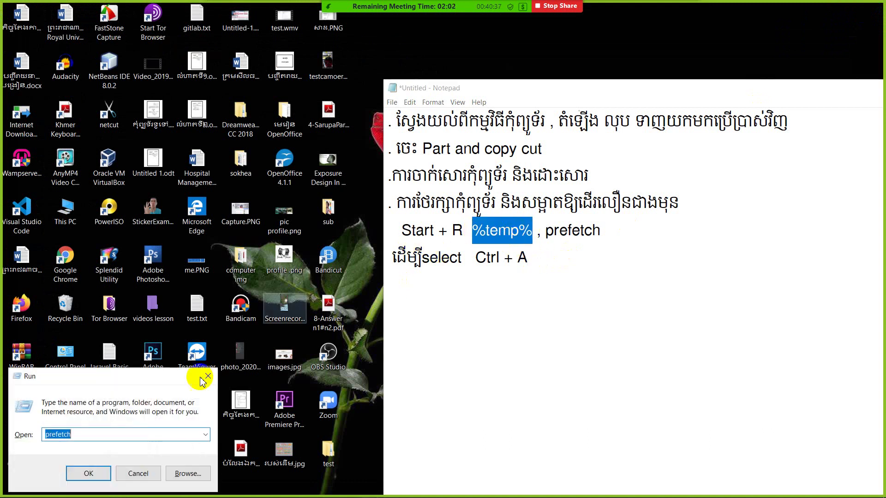
click(201, 437)
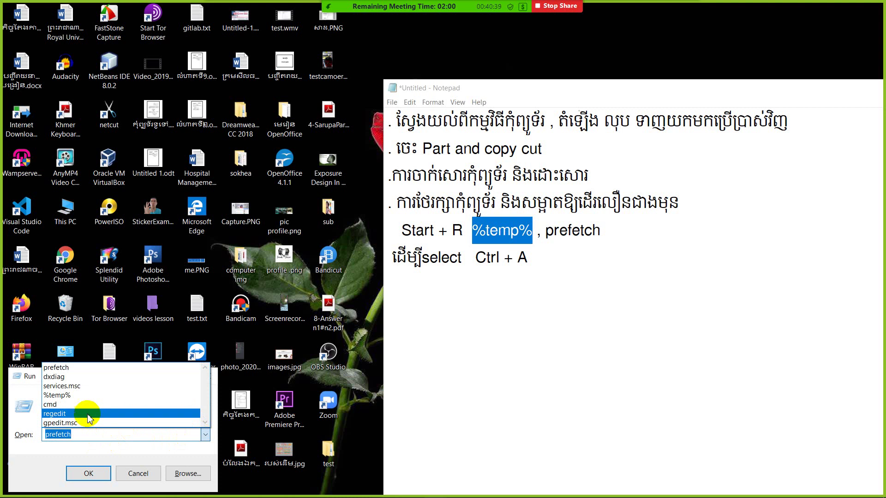
click(83, 400)
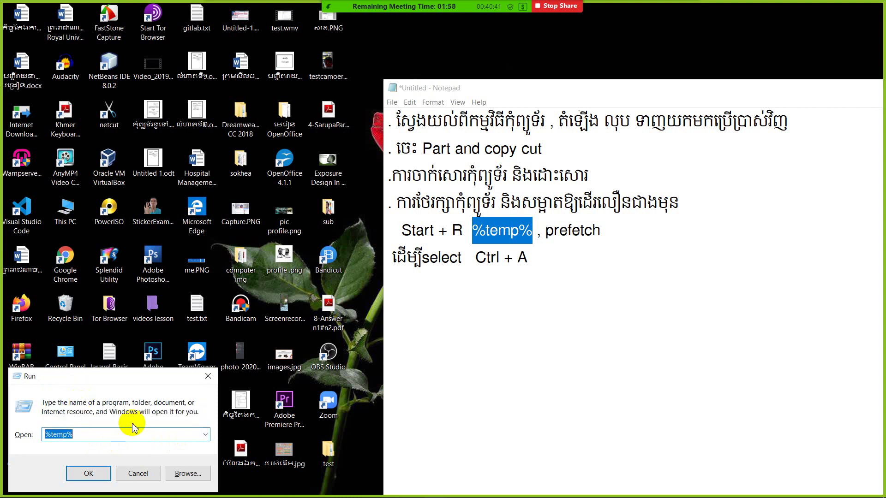
click(89, 473)
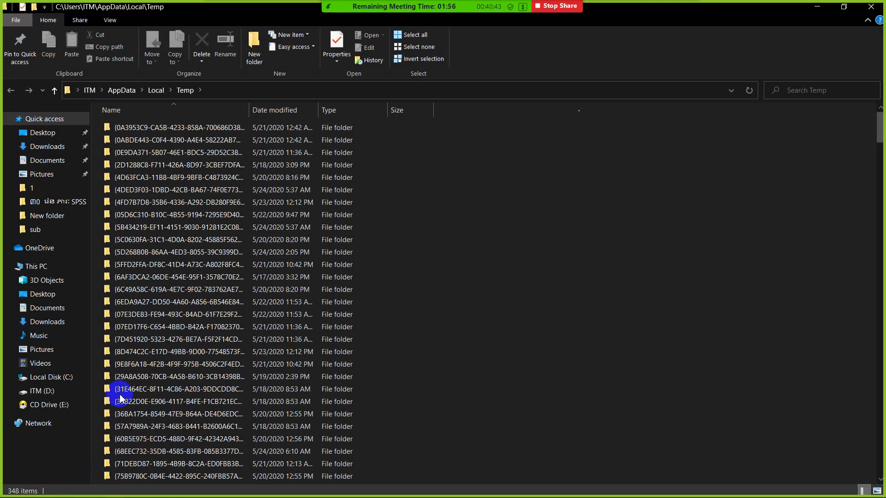
click(199, 266)
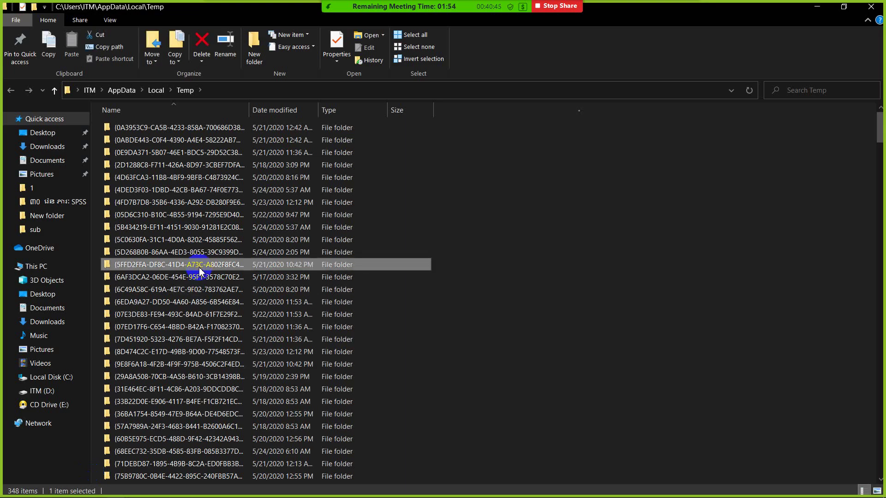
Step: Delete everything in Temp, skip and then cancel the in-use items, and close the folder
key(ctrl+a)
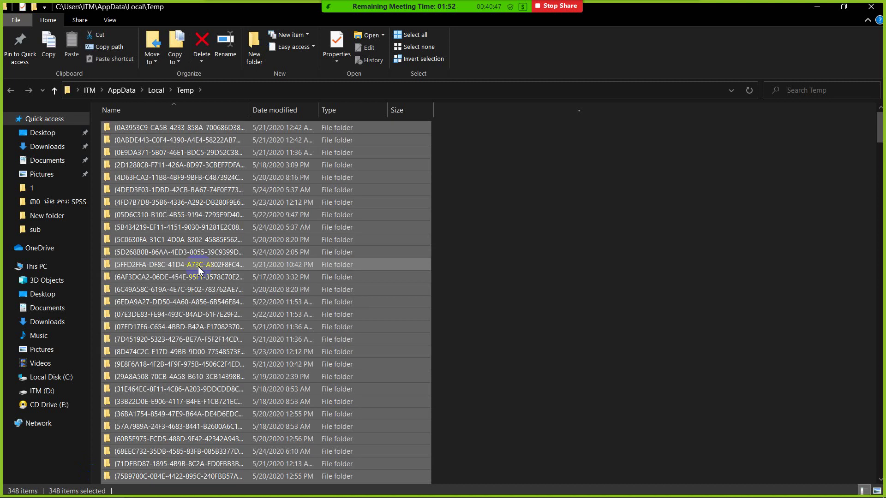
right_click(200, 270)
click(249, 422)
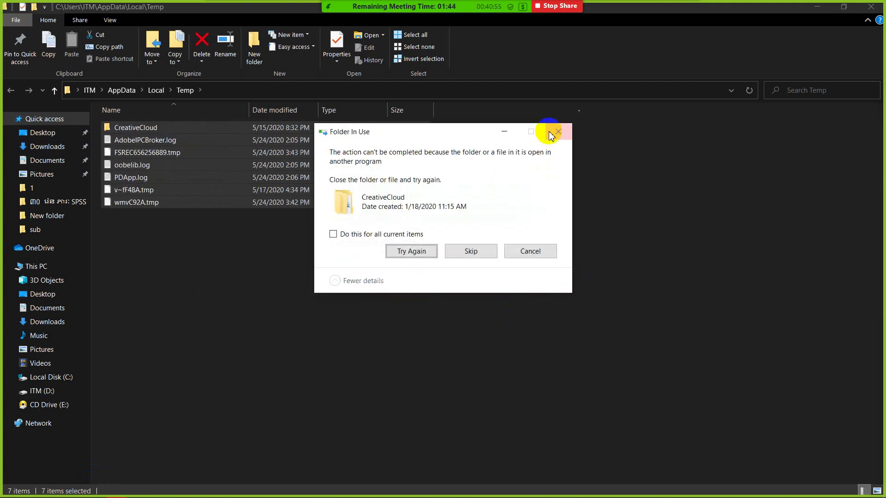
click(551, 134)
click(346, 236)
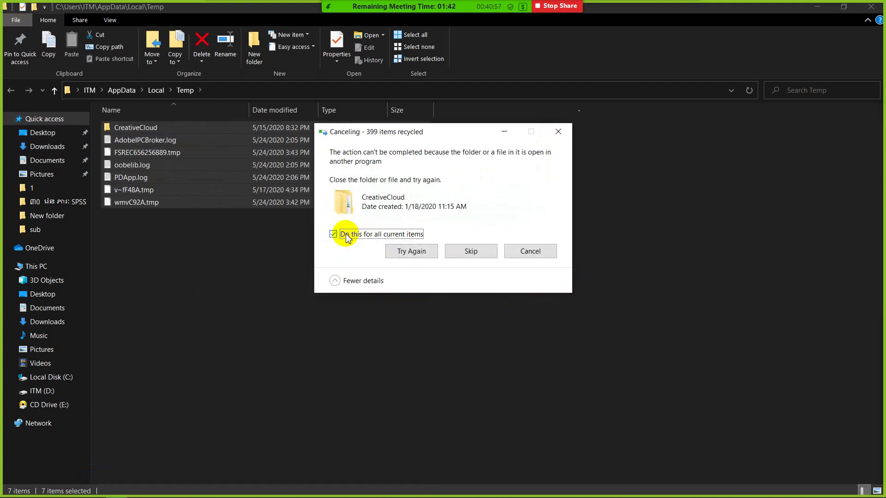
click(473, 254)
click(474, 257)
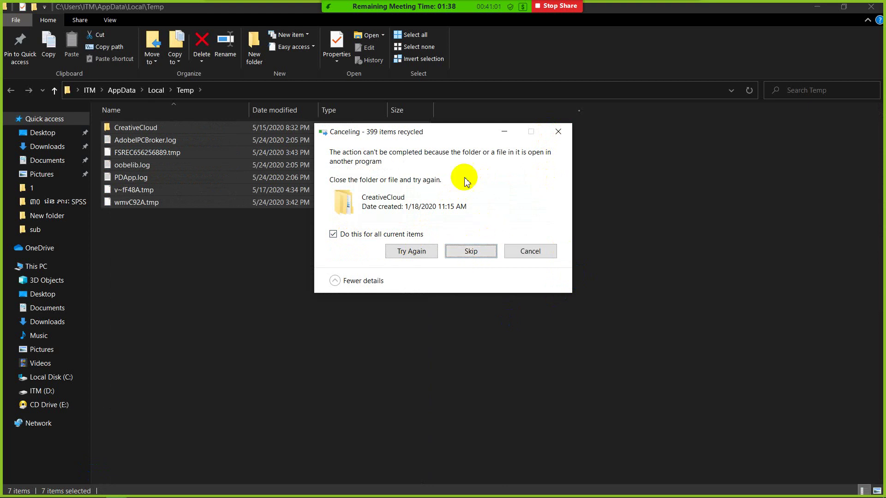
drag(420, 132, 347, 134)
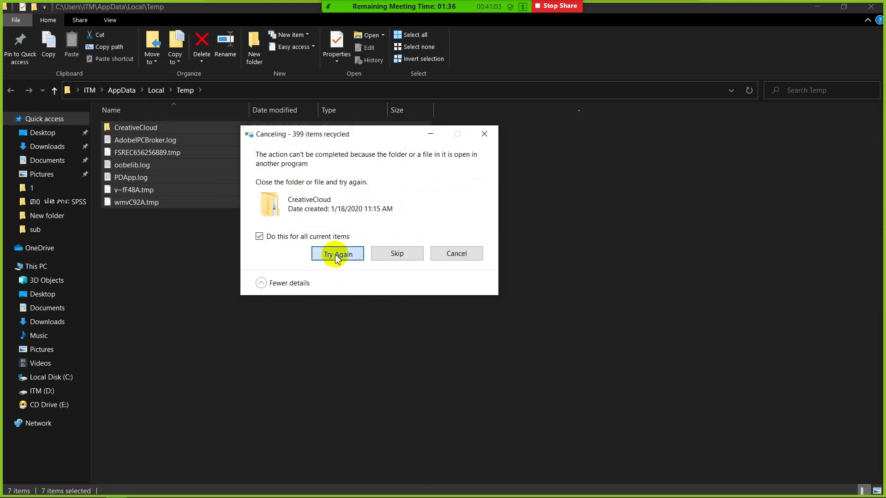
click(449, 253)
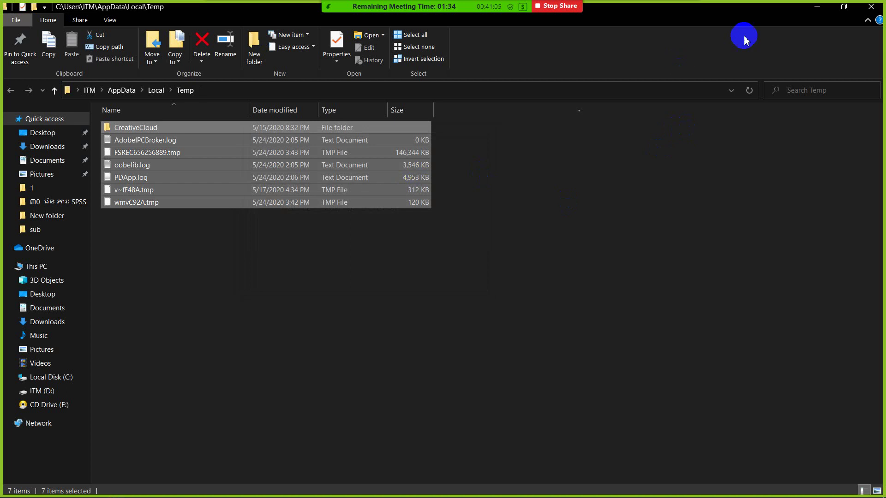
click(870, 7)
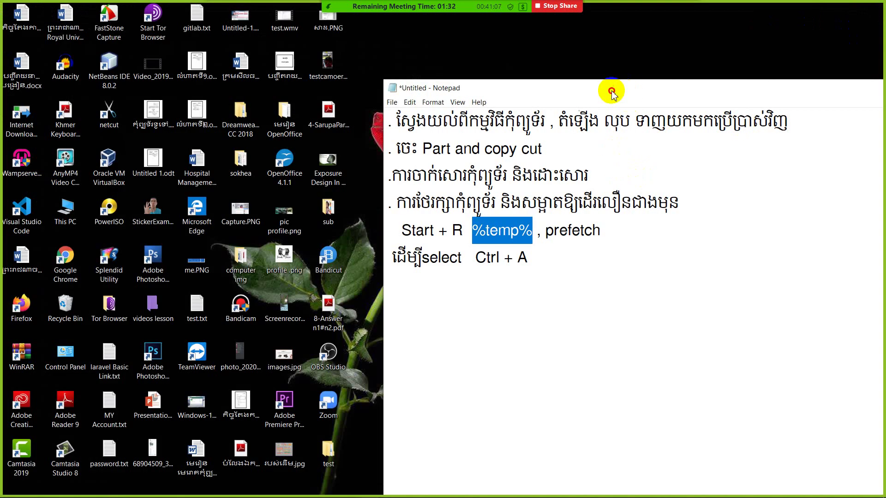
Step: Refresh the desktop, then search 'cl' to find Disk Cleanup as the best match
drag(611, 93, 327, 91)
right_click(530, 36)
click(555, 77)
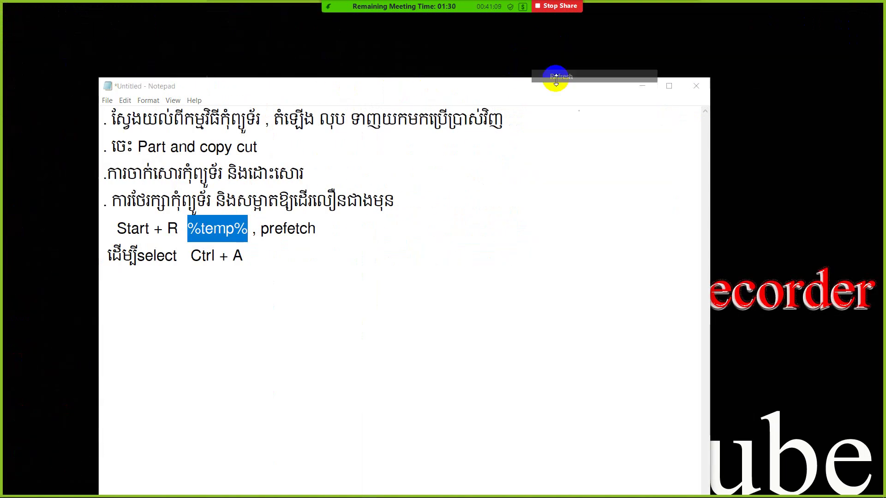
drag(361, 86, 421, 81)
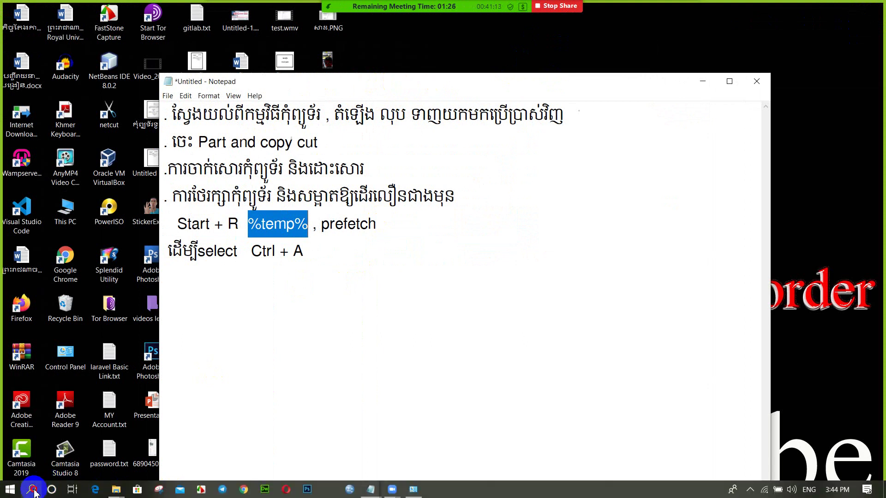
click(35, 492)
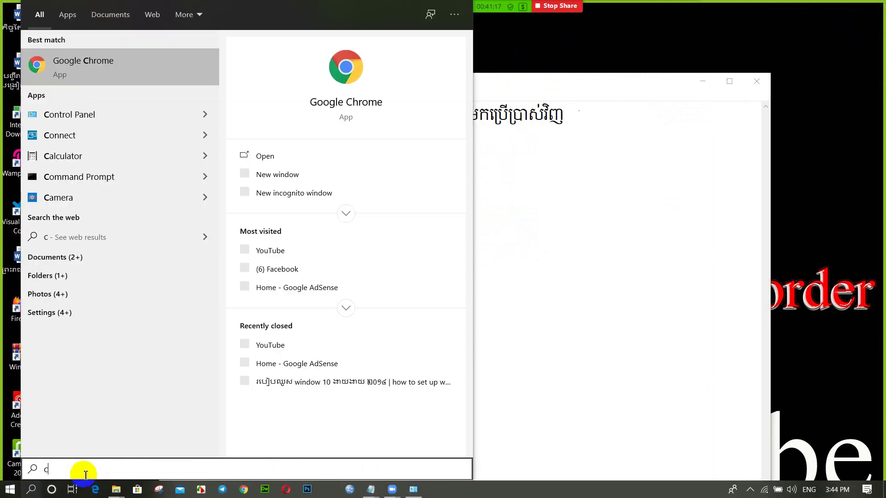
text(cl)
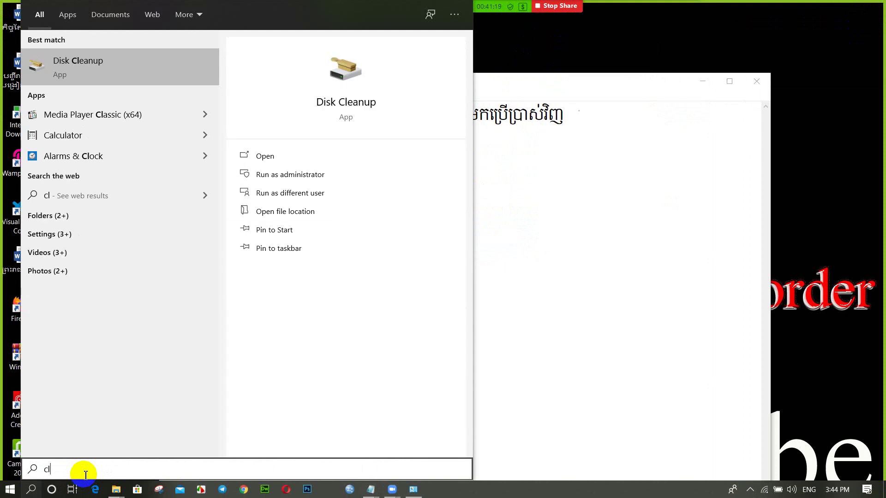
Step: Launch Disk Cleanup and add 'Disk Cleaup' after prefetch in the Notepad note
click(63, 77)
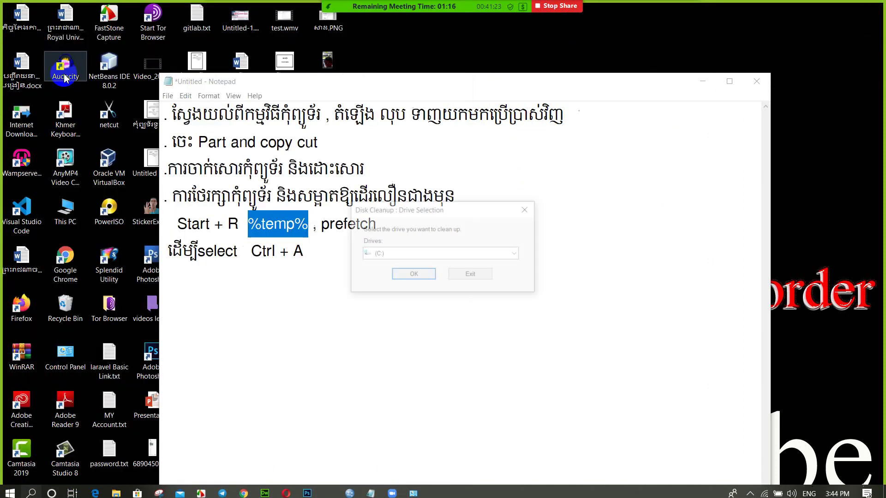
drag(431, 213, 514, 214)
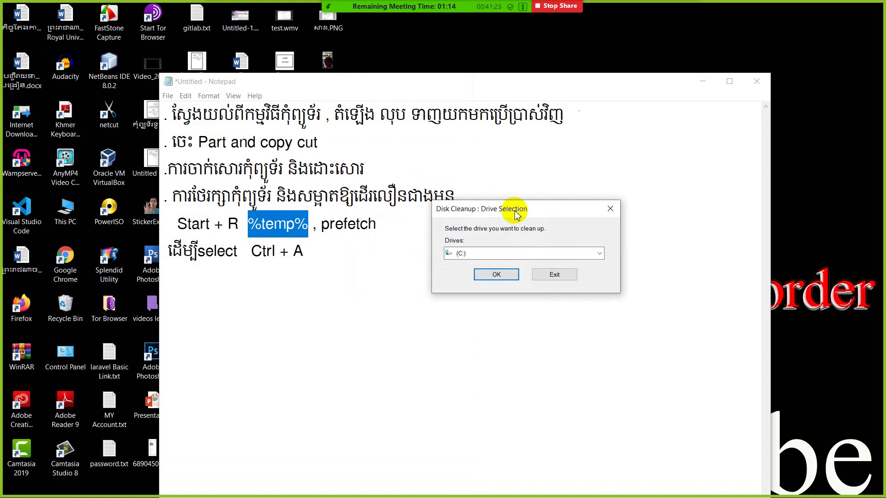
click(352, 251)
click(404, 228)
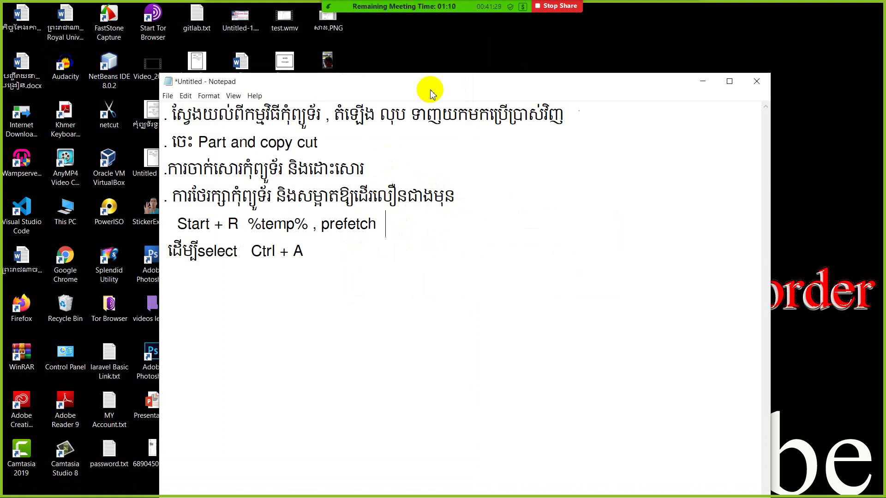
drag(429, 89, 568, 335)
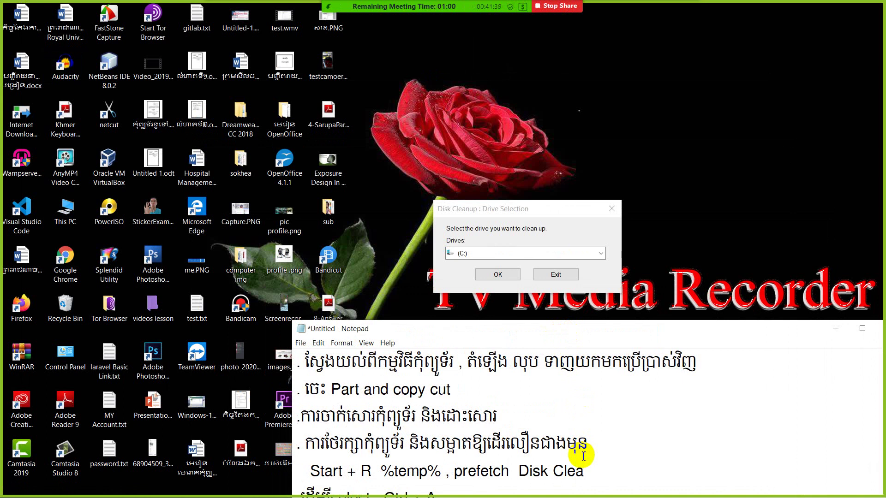
text(up)
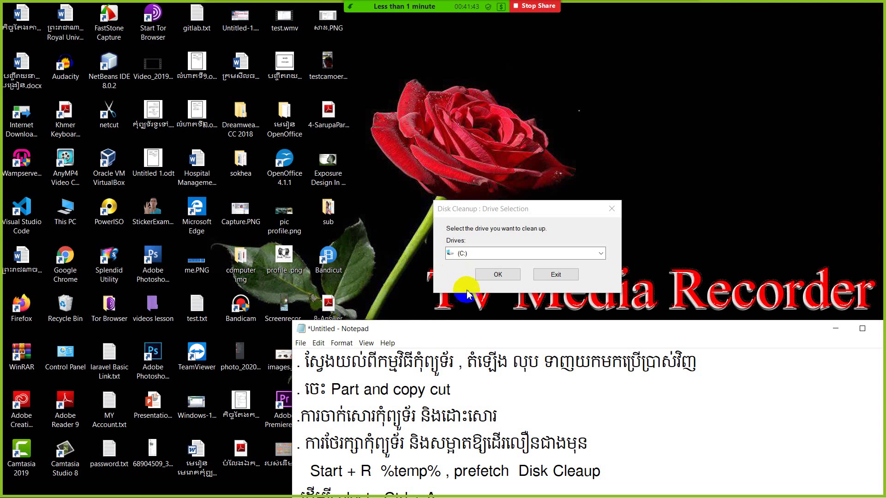
click(477, 331)
drag(477, 331, 297, 139)
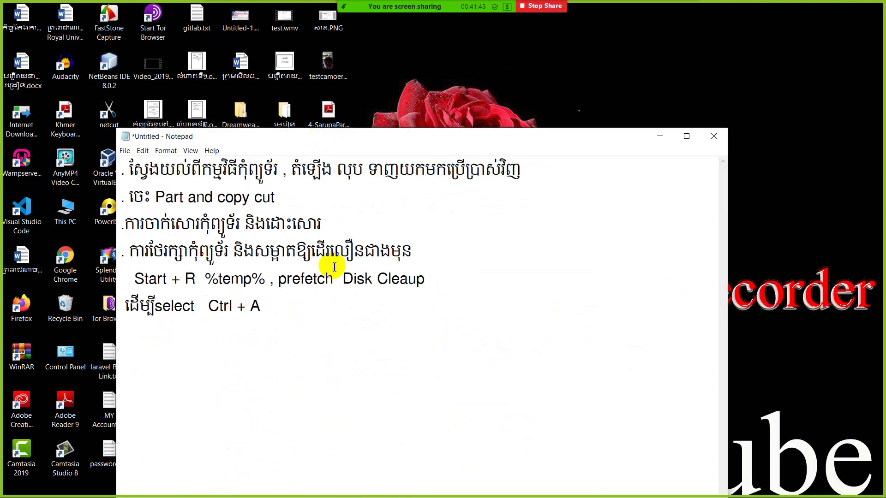
Step: Minimize Notepad and start the Disk Cleanup scan of drive (C:)
click(659, 136)
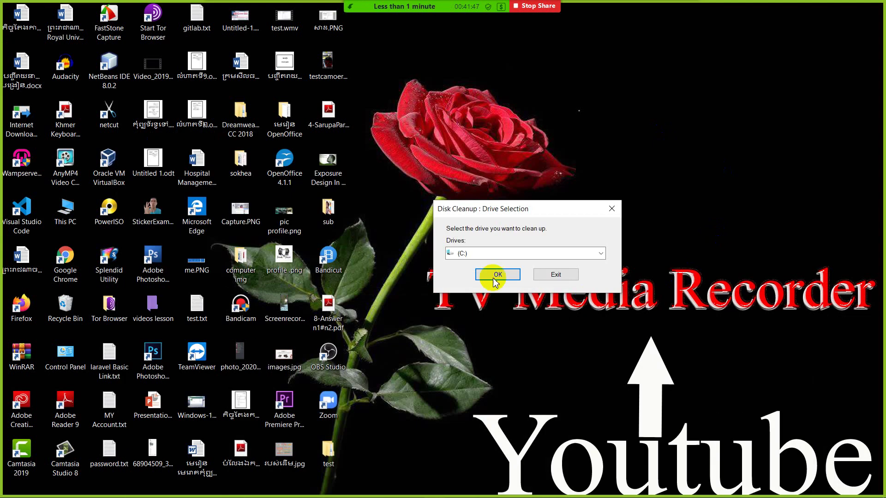
drag(489, 213, 475, 178)
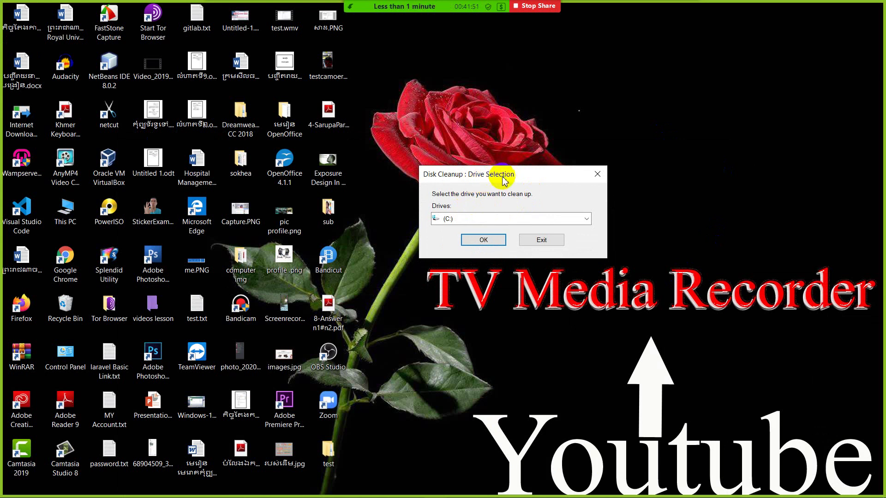
click(481, 241)
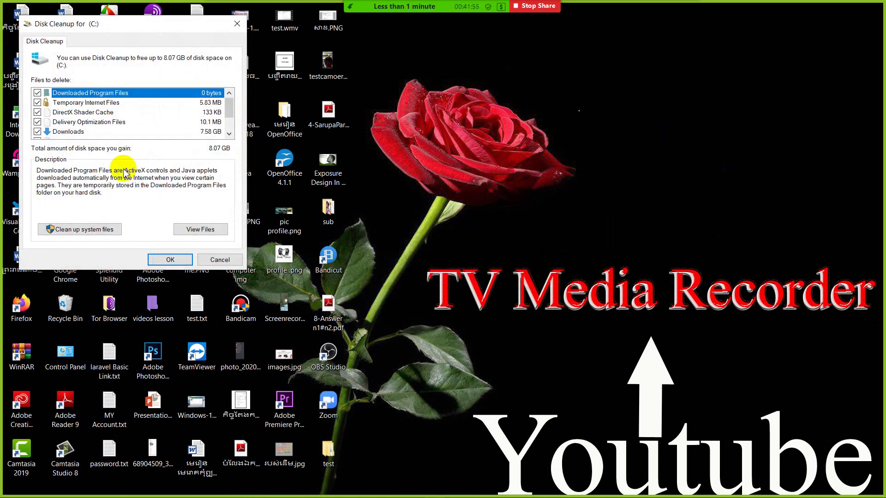
Step: Accept the checked file categories for (C:) and confirm Delete Files
scroll(65, 120, down, 1)
scroll(64, 120, up, 1)
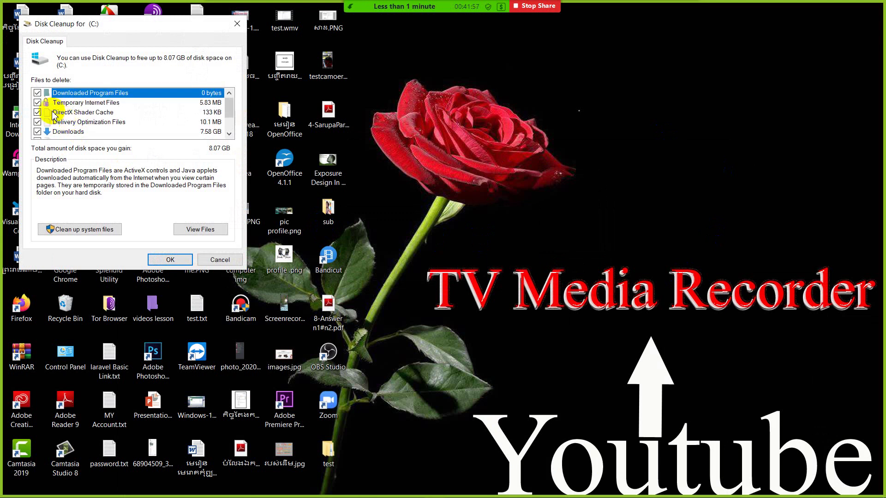
scroll(64, 120, down, 1)
click(170, 260)
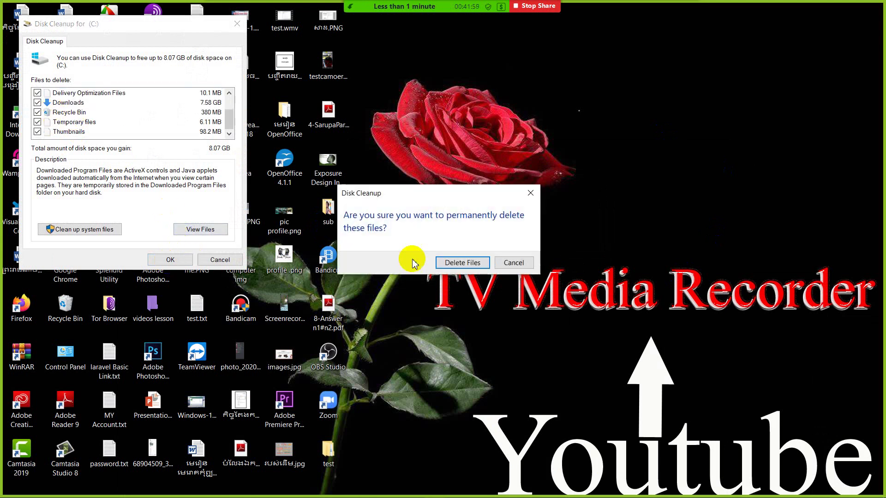
click(460, 261)
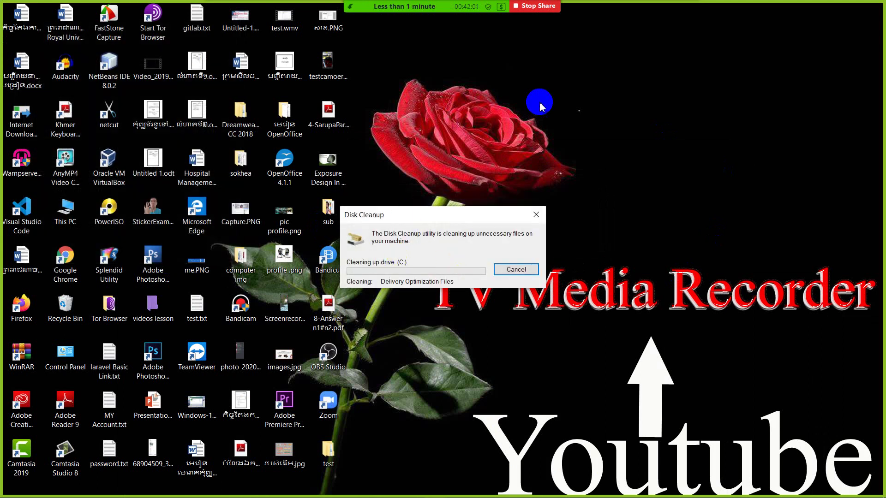
Step: Refresh the desktop five times while cleanup runs, then move the progress window aside
right_click(618, 83)
click(665, 121)
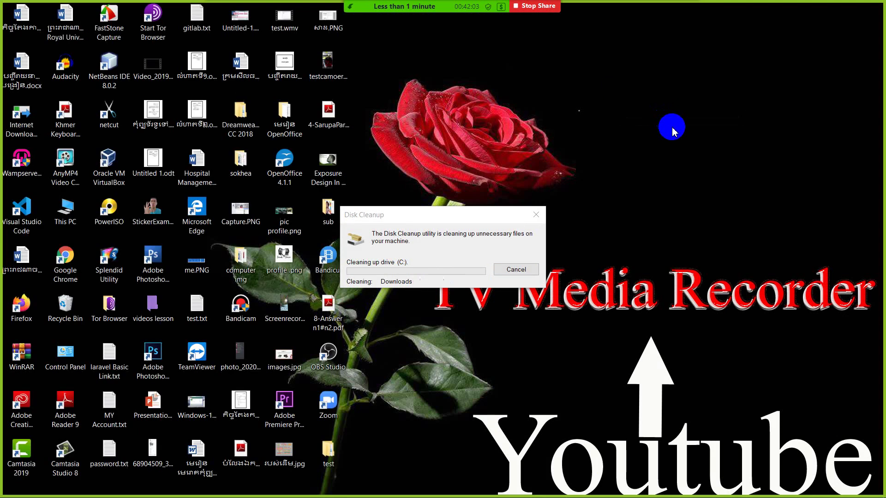
right_click(659, 115)
click(673, 153)
right_click(678, 159)
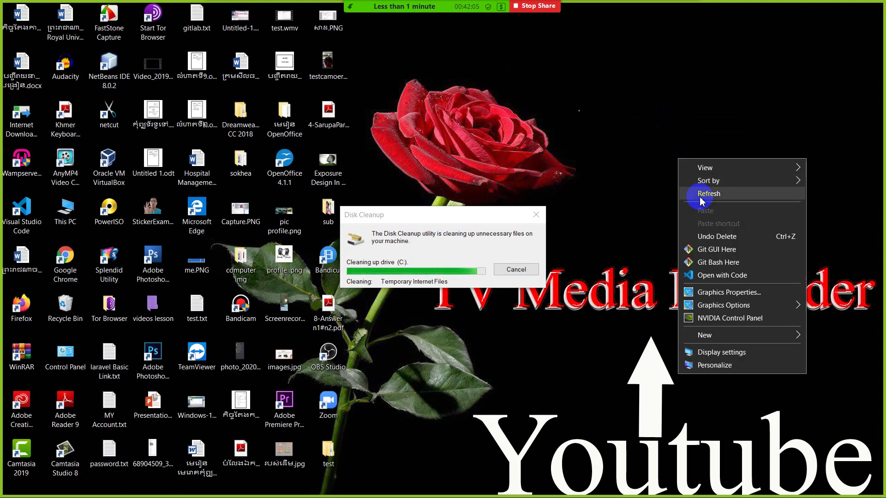
click(692, 194)
right_click(700, 197)
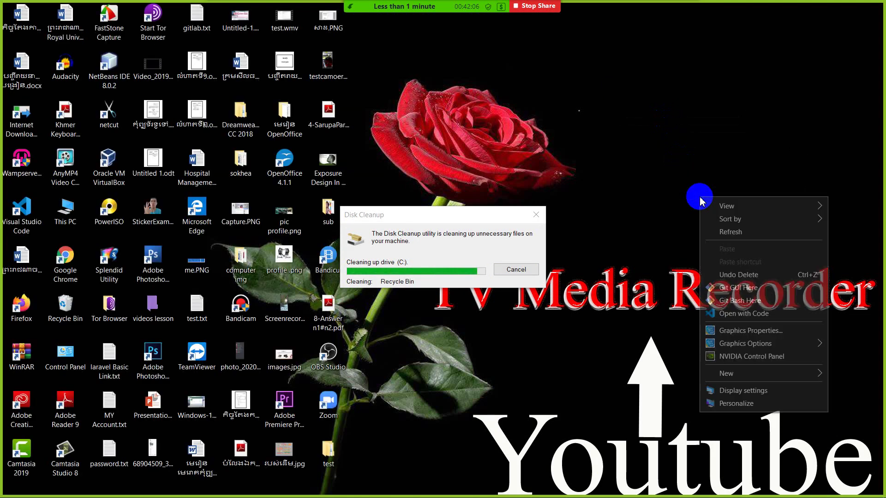
click(710, 232)
right_click(638, 208)
click(686, 244)
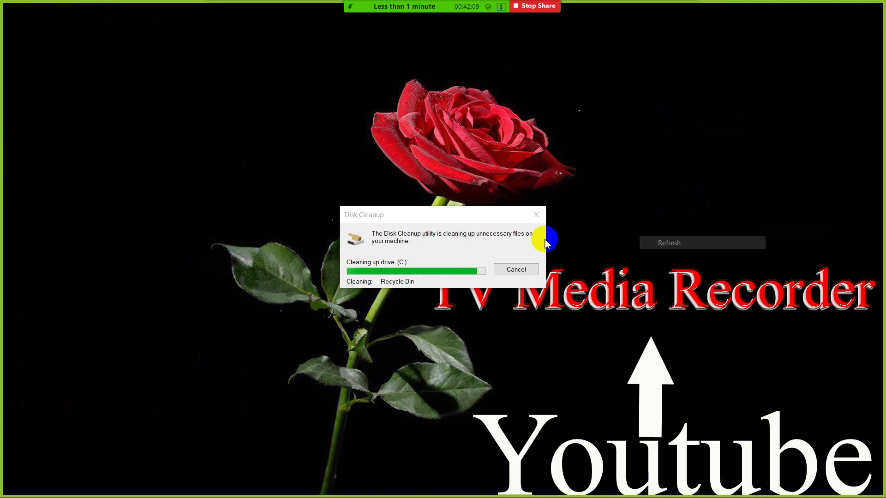
drag(407, 217, 448, 210)
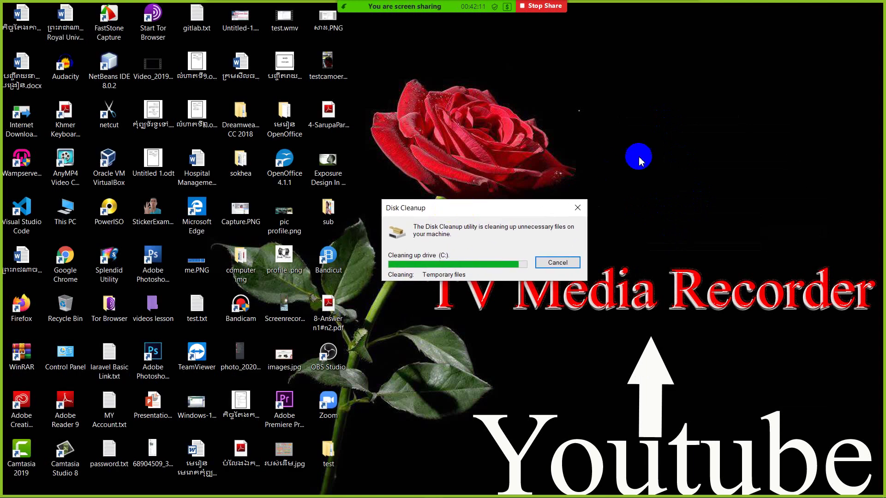